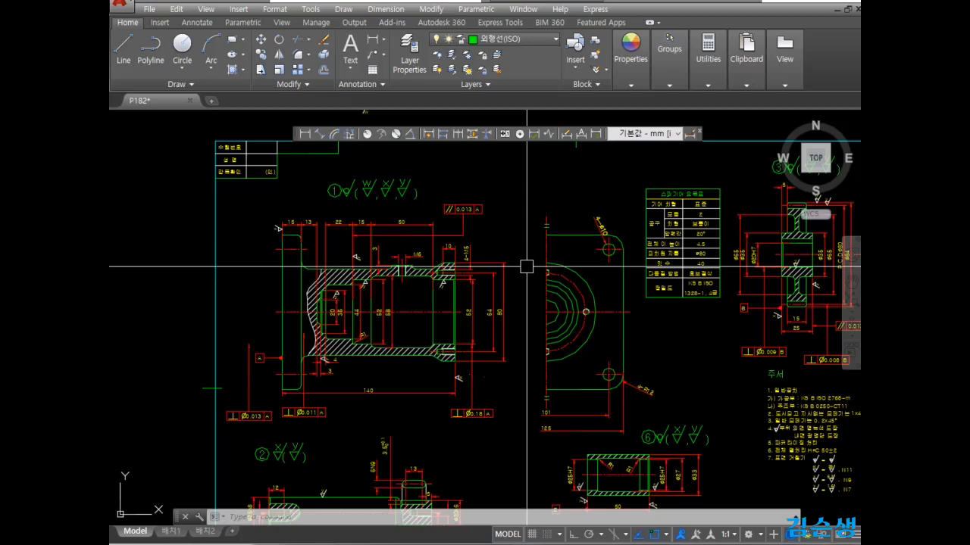
# - Open the layer properties manager and place it over the drawing area
pyautogui.write('la')
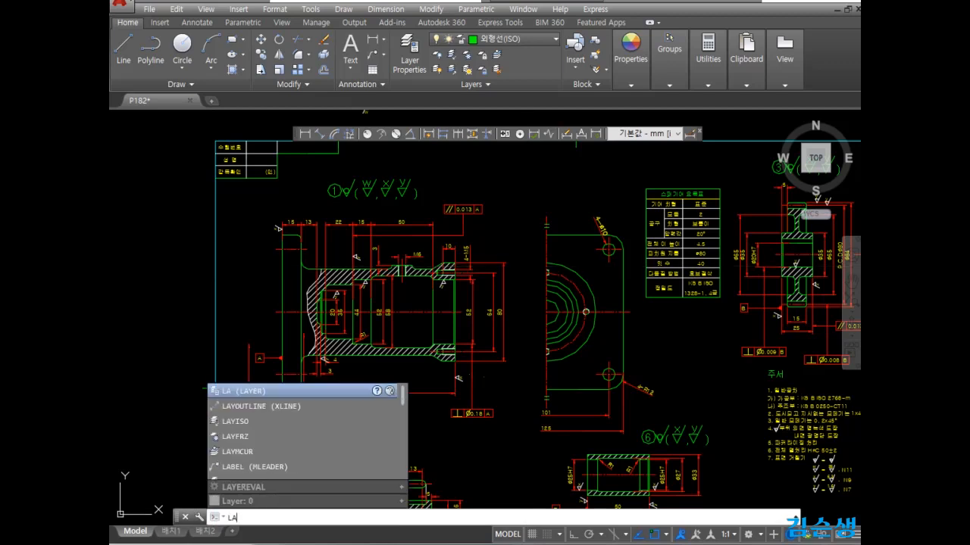
pyautogui.press('Return')
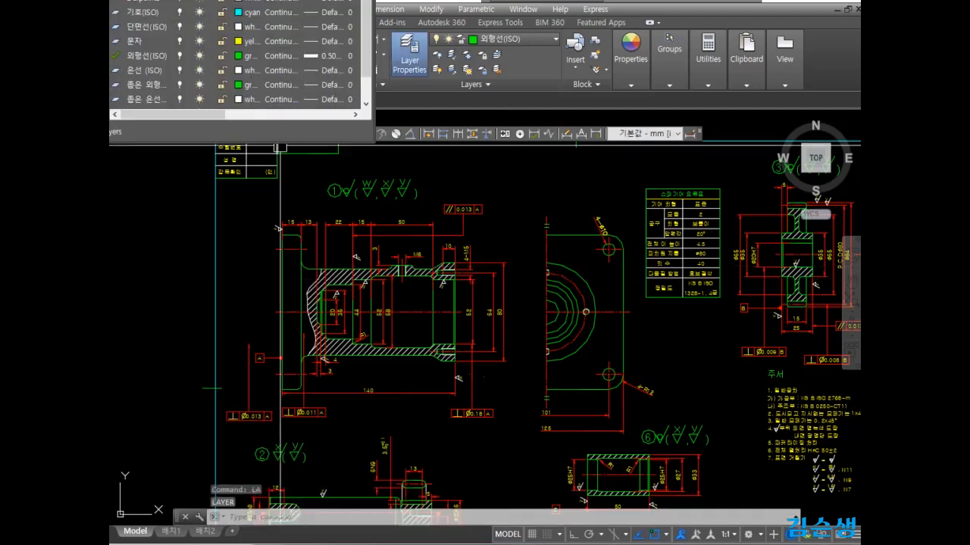
pyautogui.moveTo(109, 0); pyautogui.dragTo(256, 193)
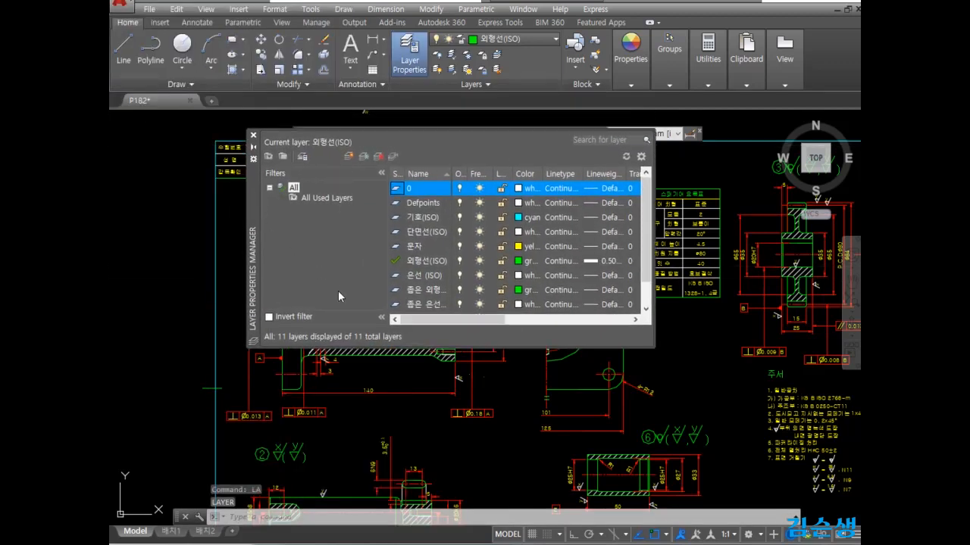
# - Examine the existing layers, including 중심선, 치수, 단면선(ISO) and 은선 (ISO), with their colours and linetypes
pyautogui.click(425, 243)
pyautogui.scroll(-1, 437, 250)
pyautogui.click(441, 288)
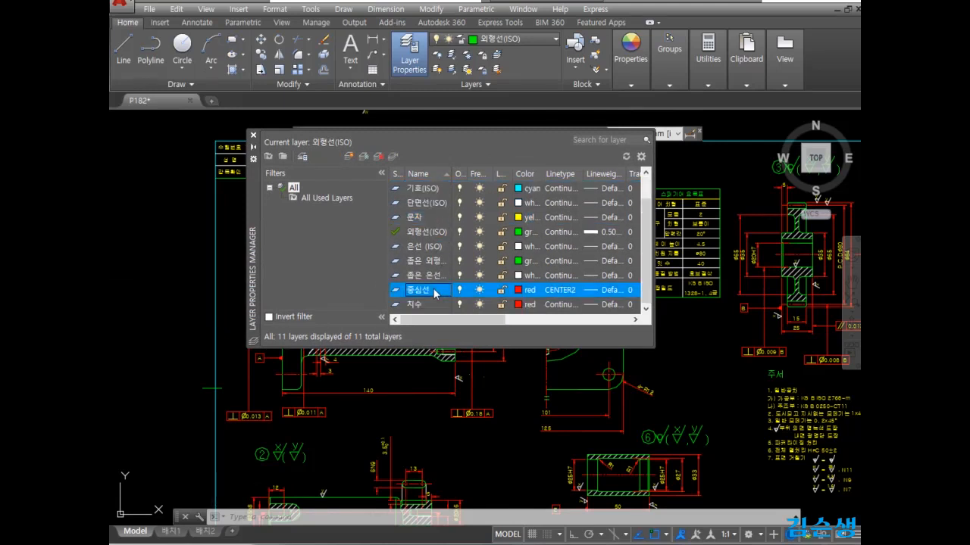
pyautogui.click(433, 305)
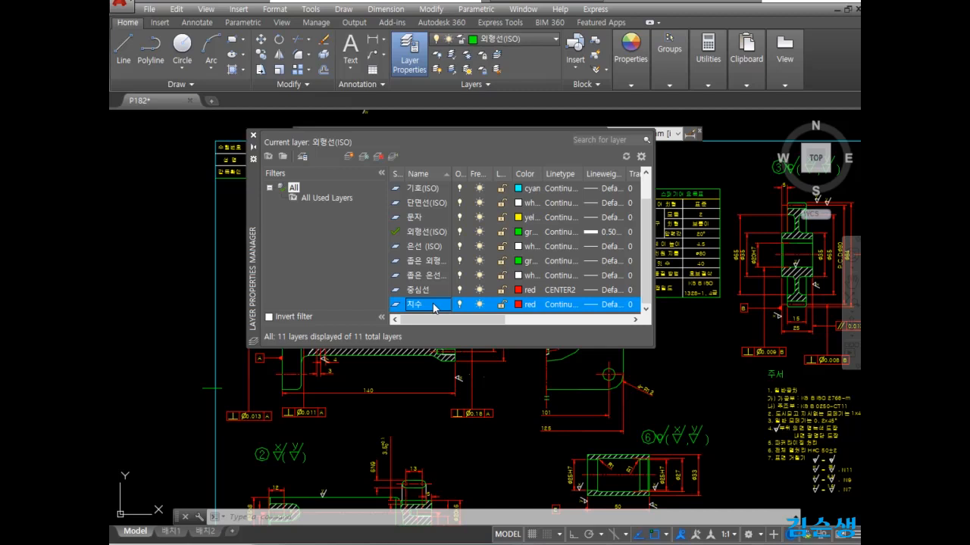
pyautogui.click(421, 203)
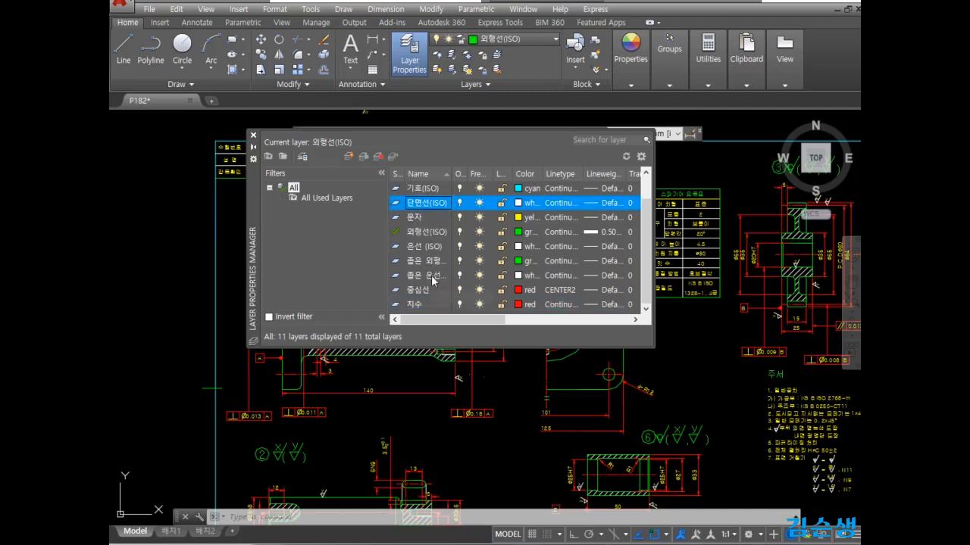
pyautogui.click(434, 279)
pyautogui.click(430, 248)
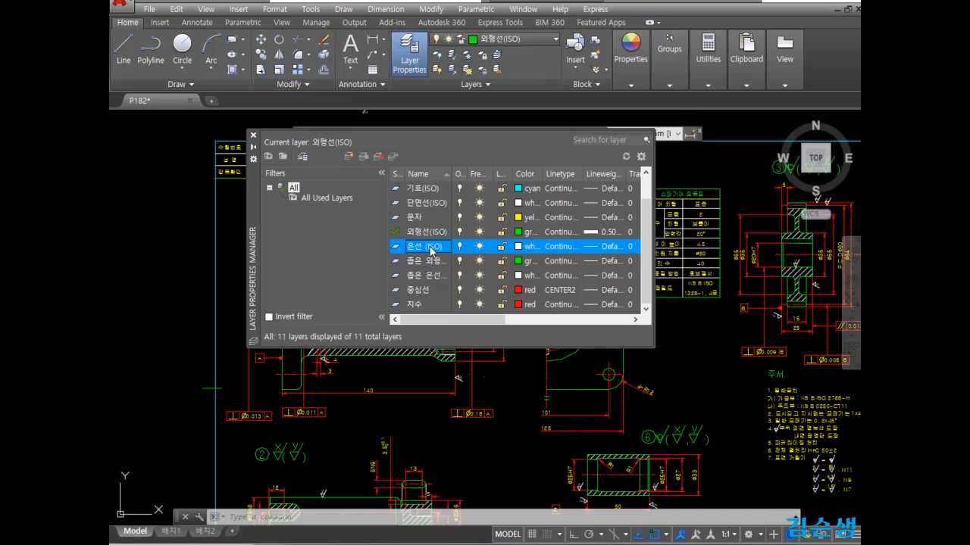
pyautogui.scroll(1, 507, 266)
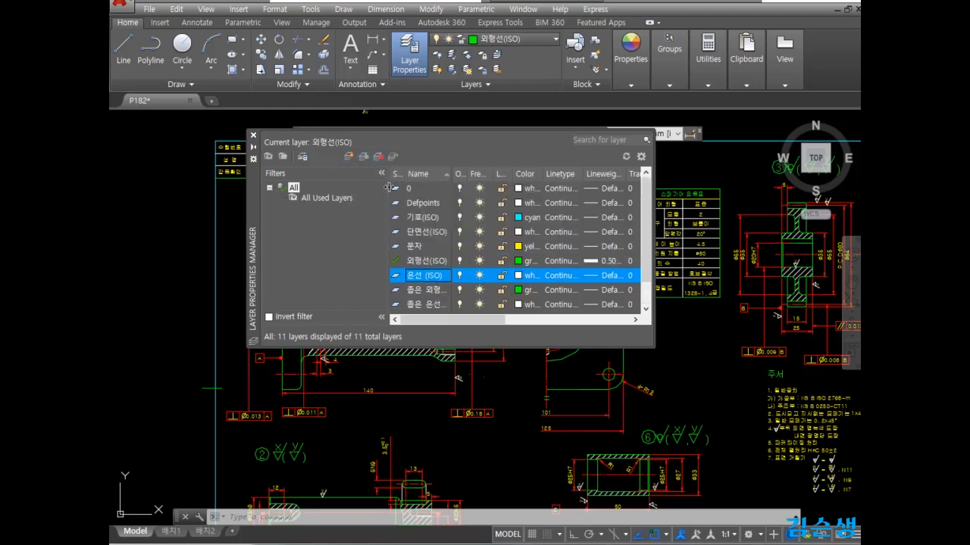
# - Create three new layers in one go, named 1, 2 and 3
pyautogui.click(349, 156)
pyautogui.write('1')
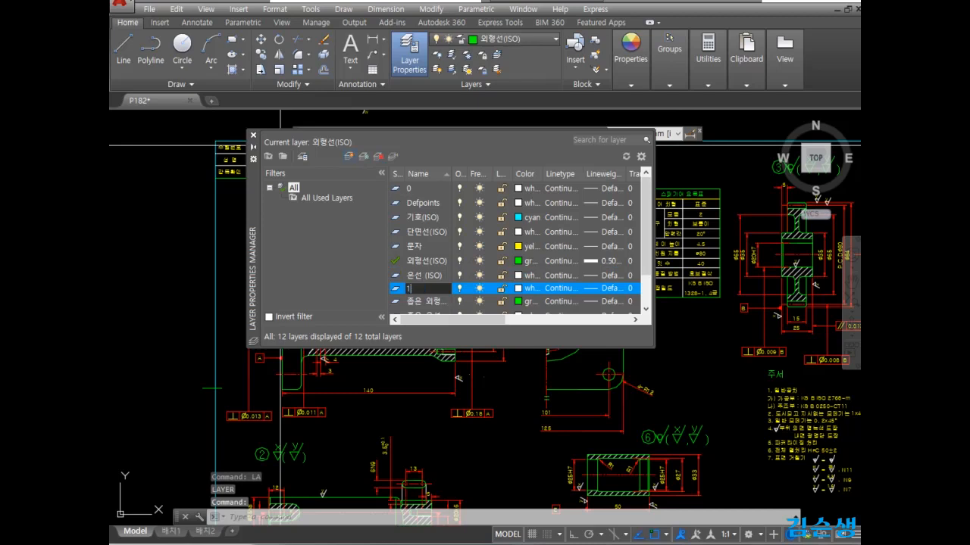
pyautogui.write(',2,3')
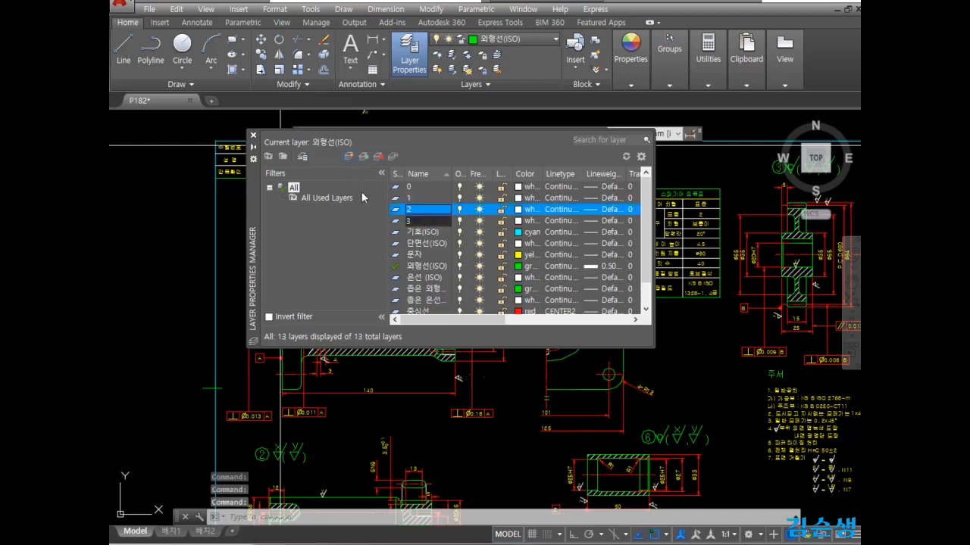
pyautogui.click(370, 233)
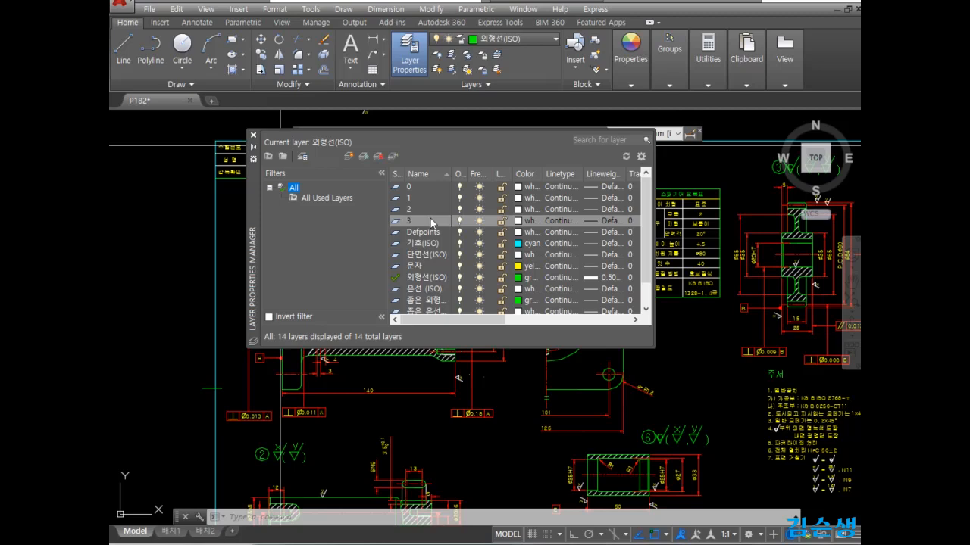
# - Look through the colour choices and loaded linetypes such as CENTER2 for layer 1, cancelling both selections
pyautogui.click(528, 197)
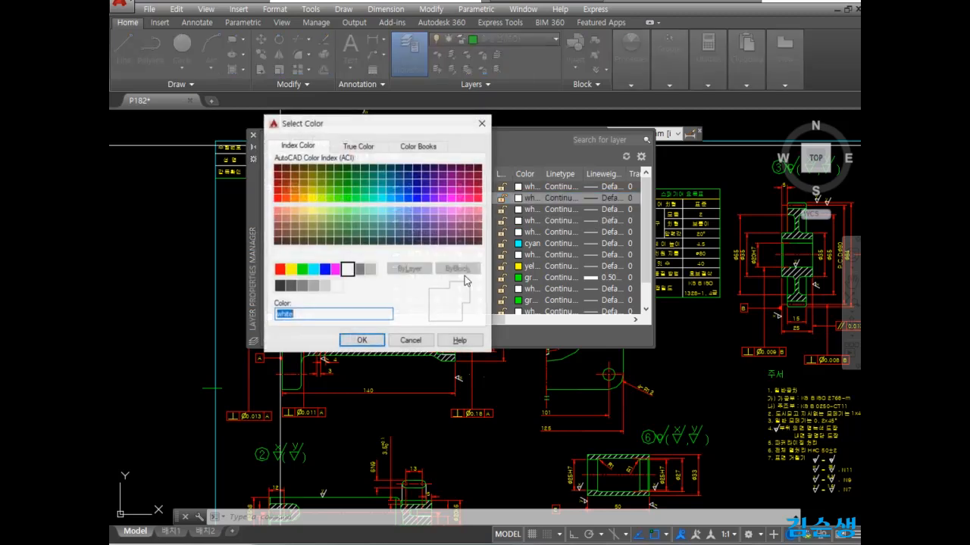
pyautogui.click(410, 341)
pyautogui.click(558, 200)
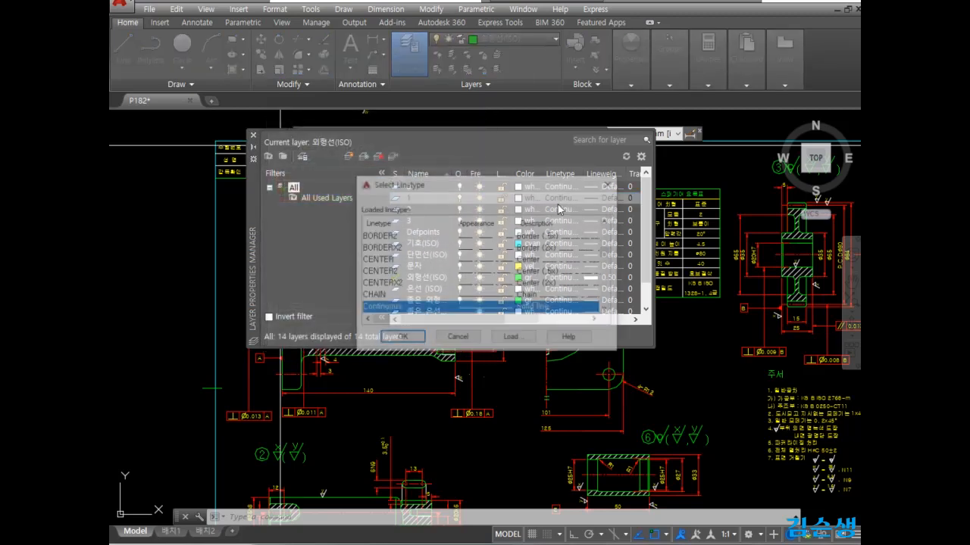
pyautogui.click(379, 271)
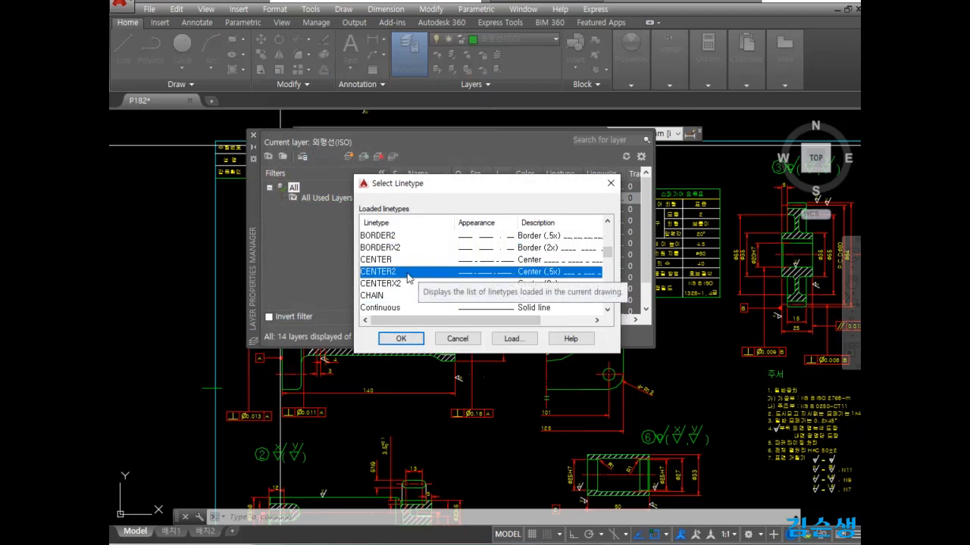
pyautogui.click(456, 339)
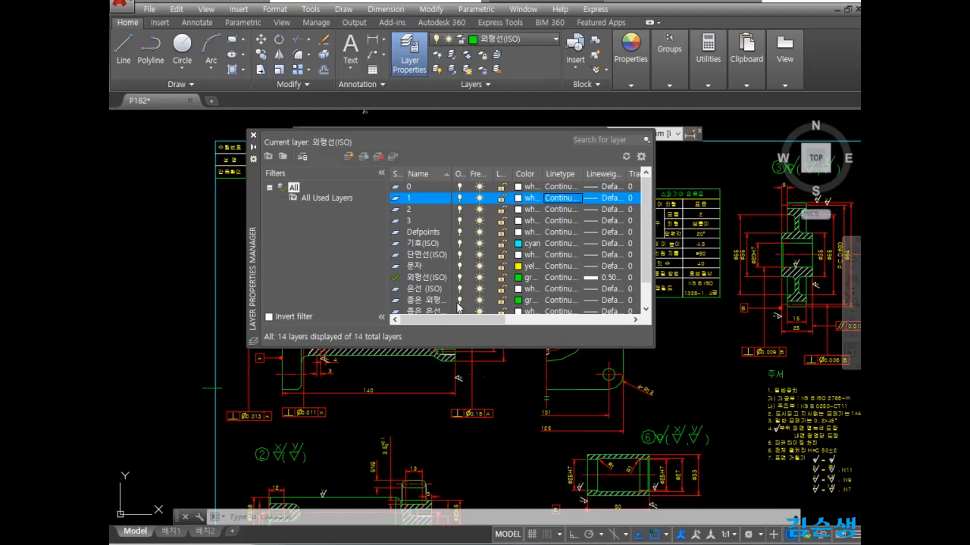
# - Rename the 단면선(ISO) layer as 12
pyautogui.click(438, 255)
pyautogui.click(440, 255)
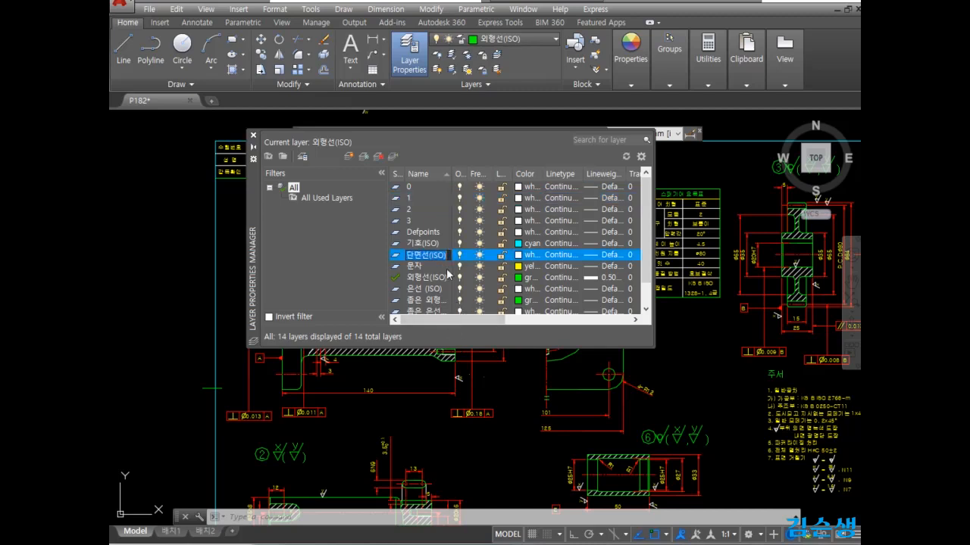
pyautogui.write('12')
pyautogui.click(435, 261)
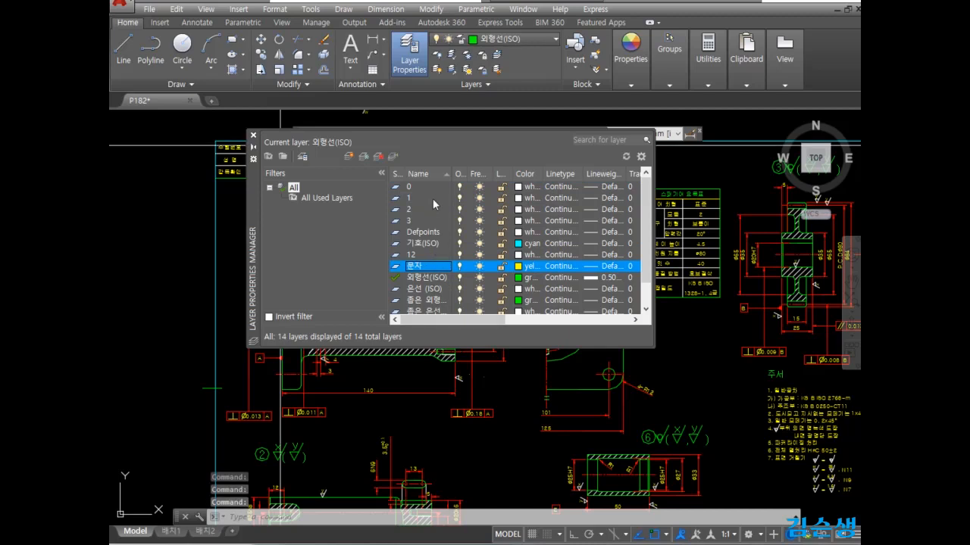
pyautogui.click(368, 222)
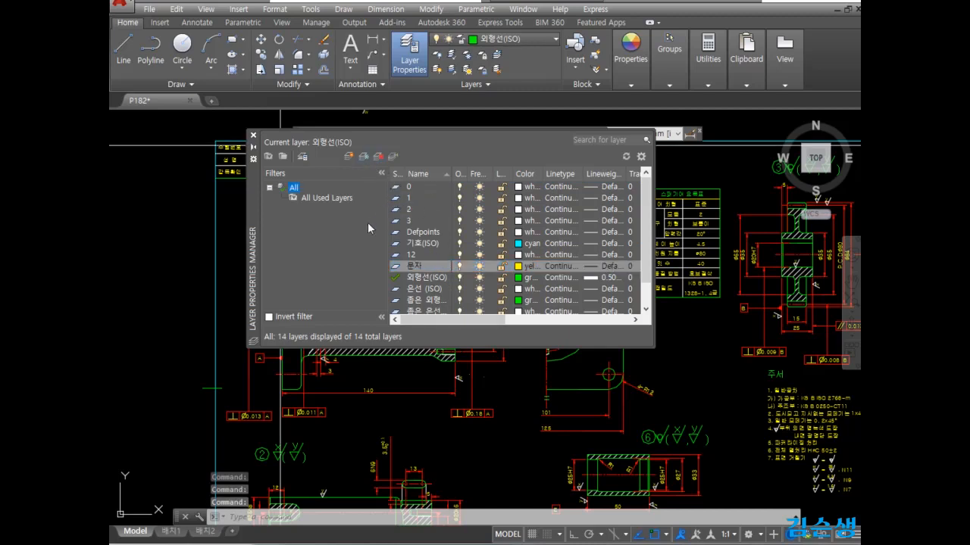
# - Create new layers AA and SS from the 문자 layer's properties, and close the layer manager
pyautogui.click(348, 157)
pyautogui.write('AA,SS')
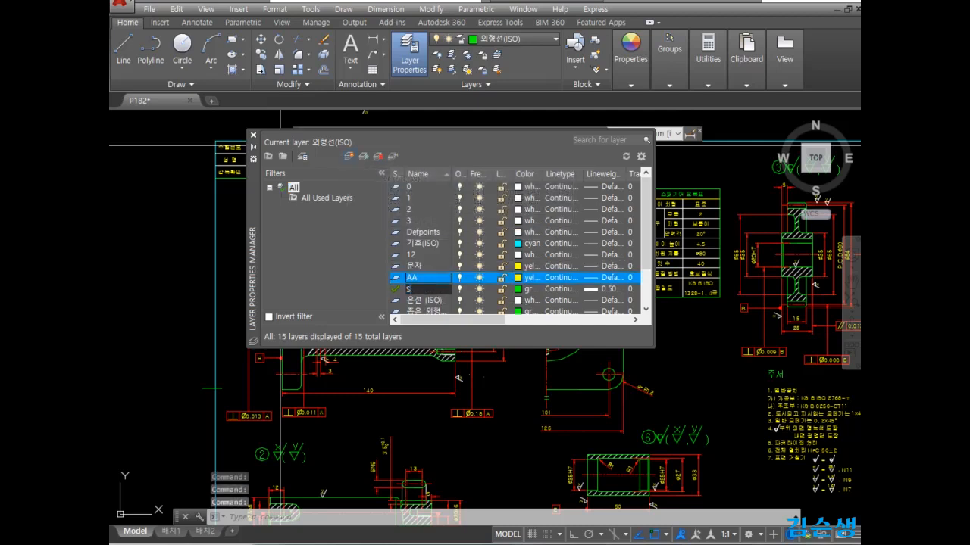
pyautogui.press('Return')
pyautogui.click(351, 273)
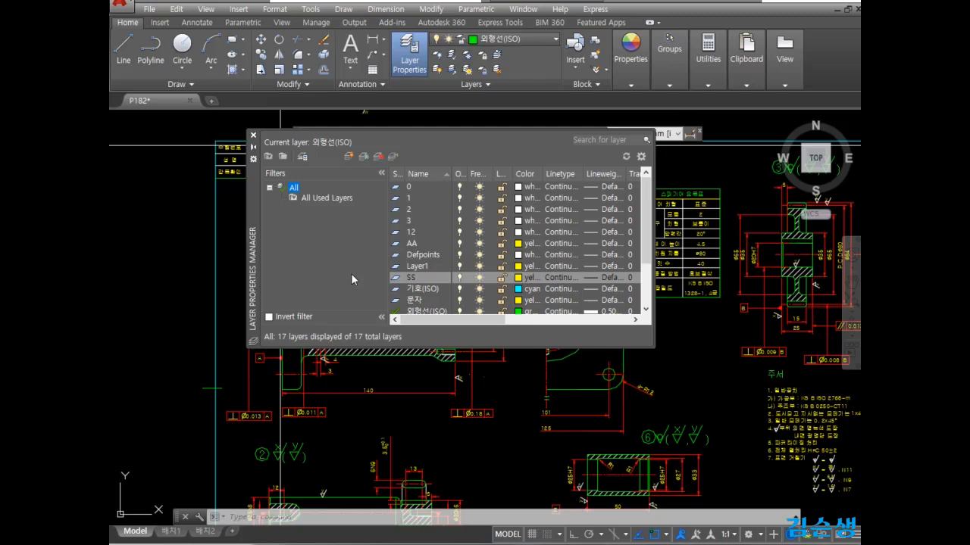
pyautogui.click(253, 135)
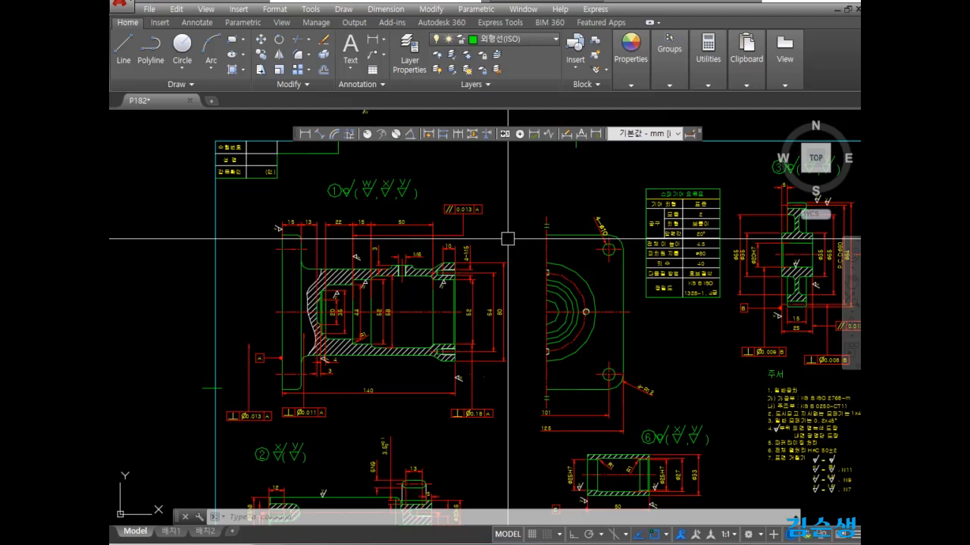
# - Examine the whole drawing sheet: the part views, notes, gear table, title block and border
pyautogui.moveTo(506, 233); pyautogui.dragTo(508, 292, button='middle')
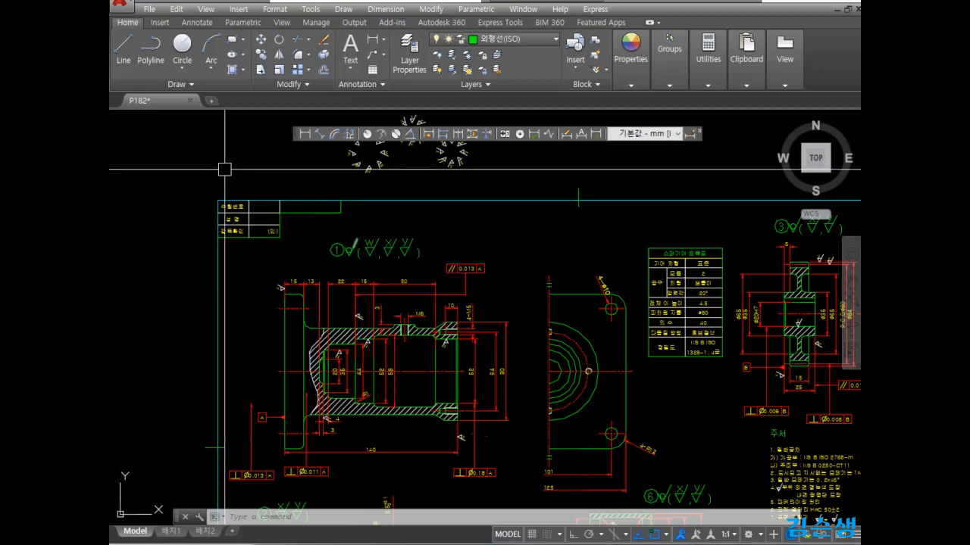
pyautogui.moveTo(612, 392)
pyautogui.mouseDown(button='middle')
pyautogui.moveTo(569, 372)
pyautogui.moveTo(633, 403)
pyautogui.moveTo(273, 189)
pyautogui.mouseUp(button='middle')
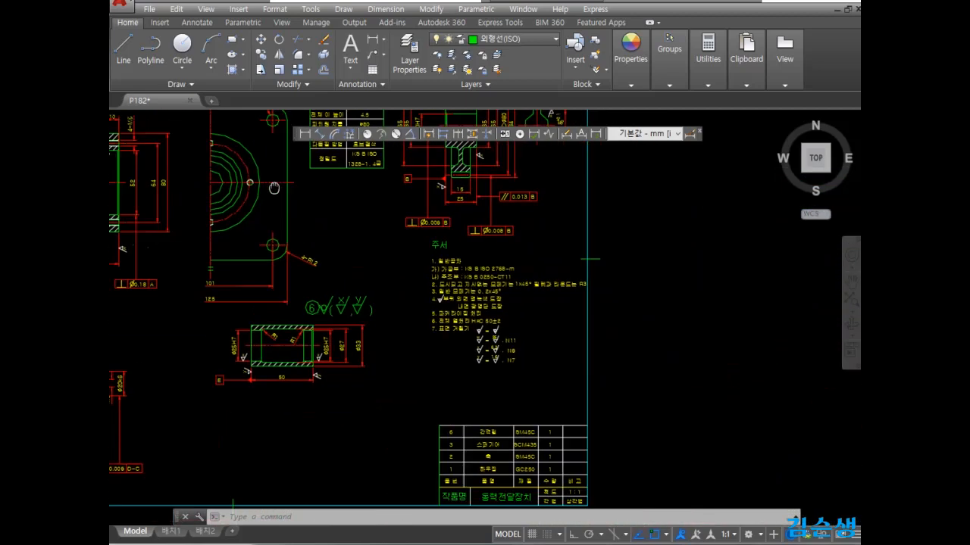
pyautogui.moveTo(542, 385); pyautogui.dragTo(550, 320, button='middle')
pyautogui.moveTo(394, 385); pyautogui.dragTo(515, 444, button='middle')
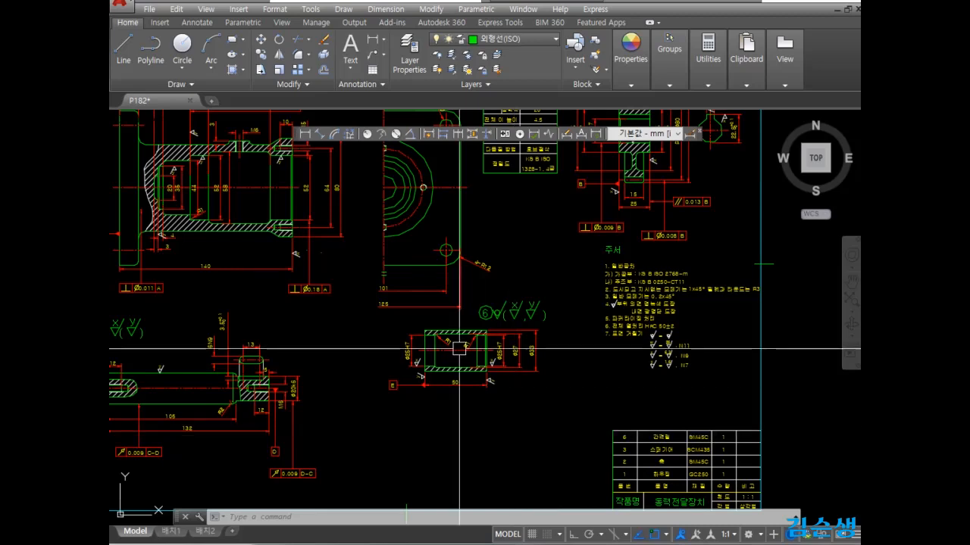
pyautogui.moveTo(418, 279); pyautogui.dragTo(531, 373, button='middle')
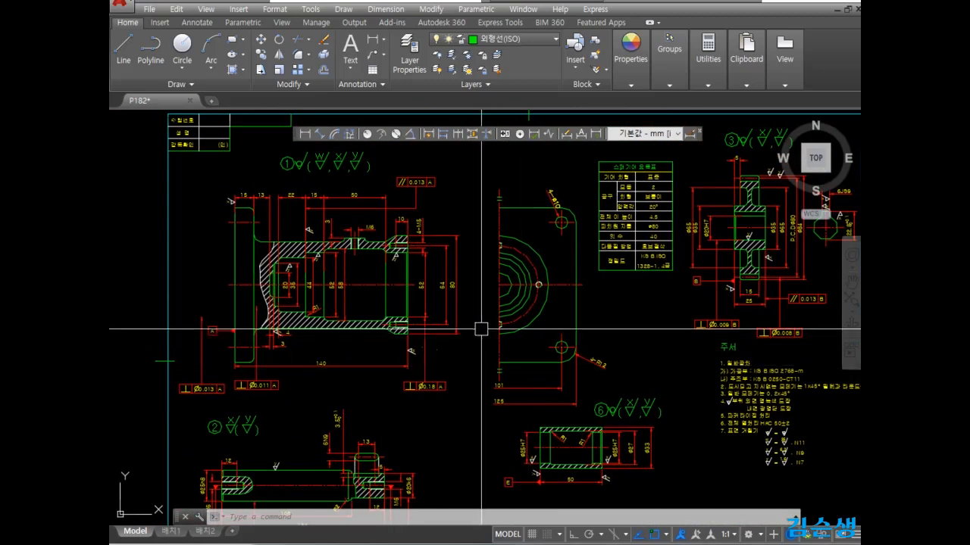
pyautogui.moveTo(479, 329); pyautogui.dragTo(500, 383, button='middle')
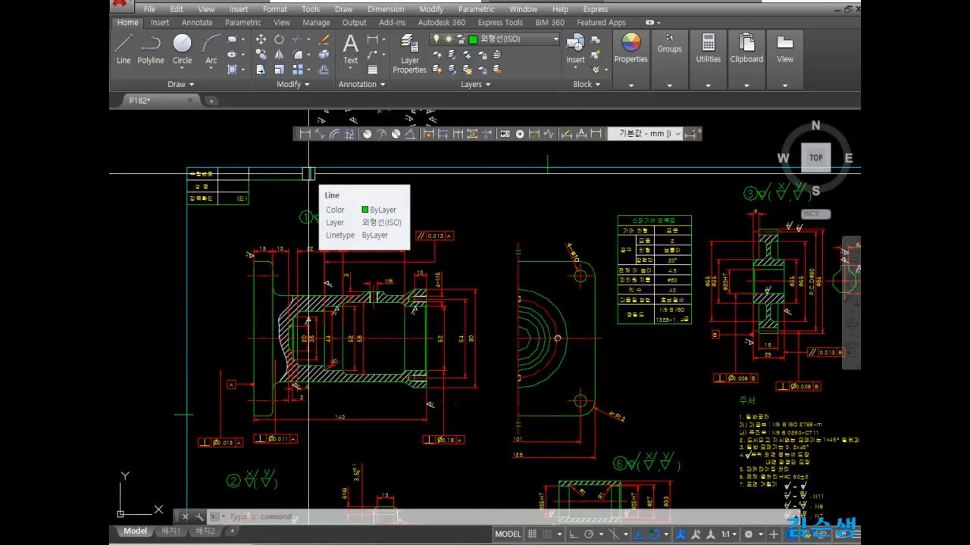
pyautogui.scroll(-5, 456, 245)
pyautogui.moveTo(456, 245); pyautogui.dragTo(274, 249, button='middle')
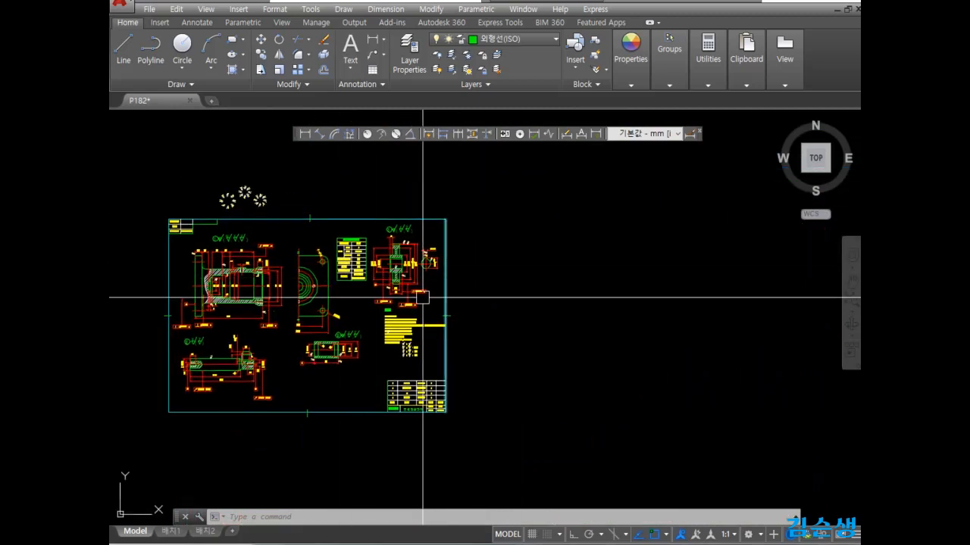
pyautogui.moveTo(396, 318); pyautogui.dragTo(535, 331, button='middle')
pyautogui.scroll(2, 428, 284)
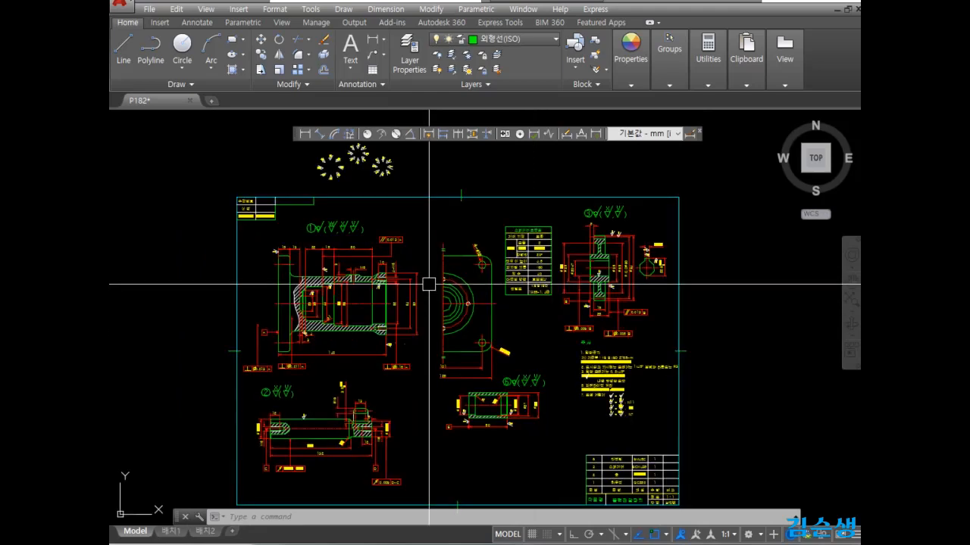
pyautogui.scroll(-2, 432, 280)
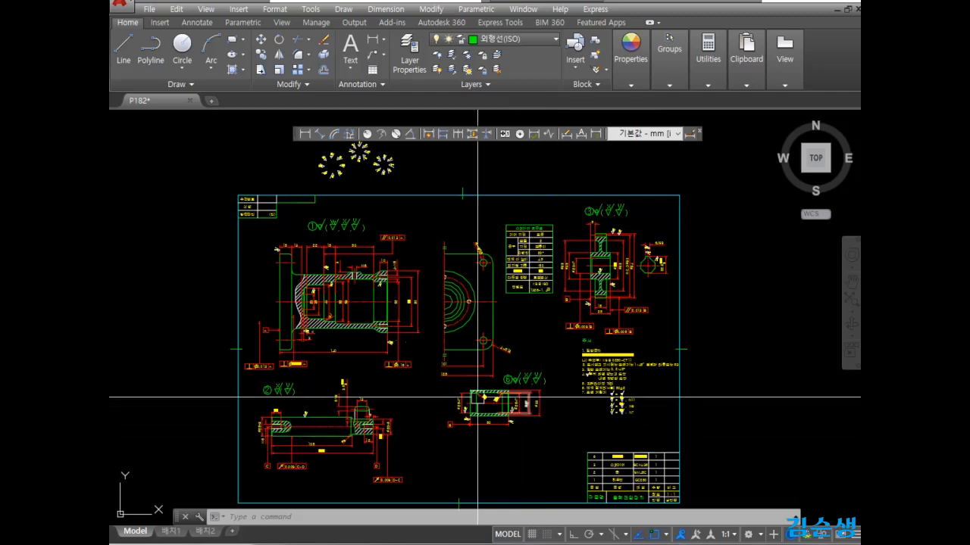
# - Inspect the dimensions, hatching, centre lines and surface symbols of part 1's section view up close
pyautogui.scroll(2, 365, 237)
pyautogui.scroll(3, 542, 343)
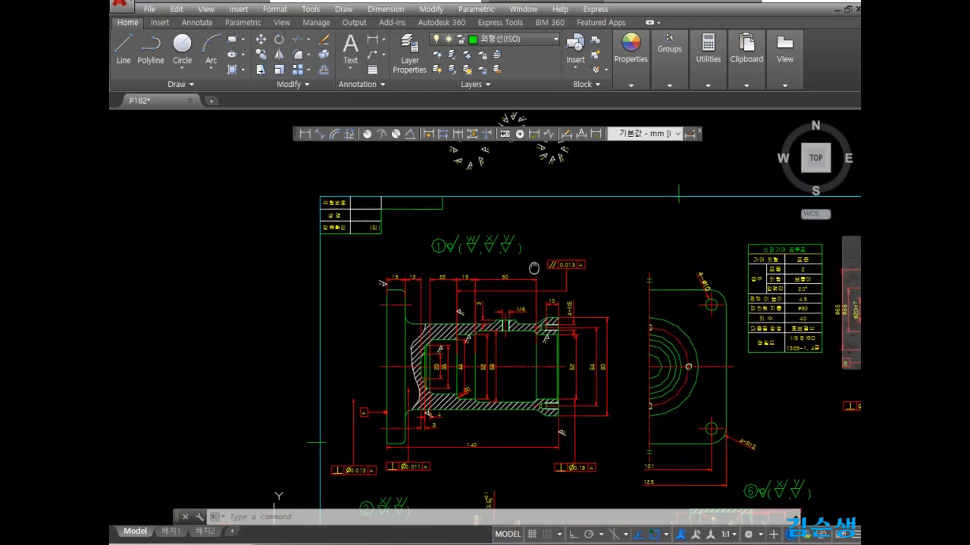
pyautogui.scroll(1, 541, 343)
pyautogui.moveTo(532, 343); pyautogui.dragTo(546, 372, button='middle')
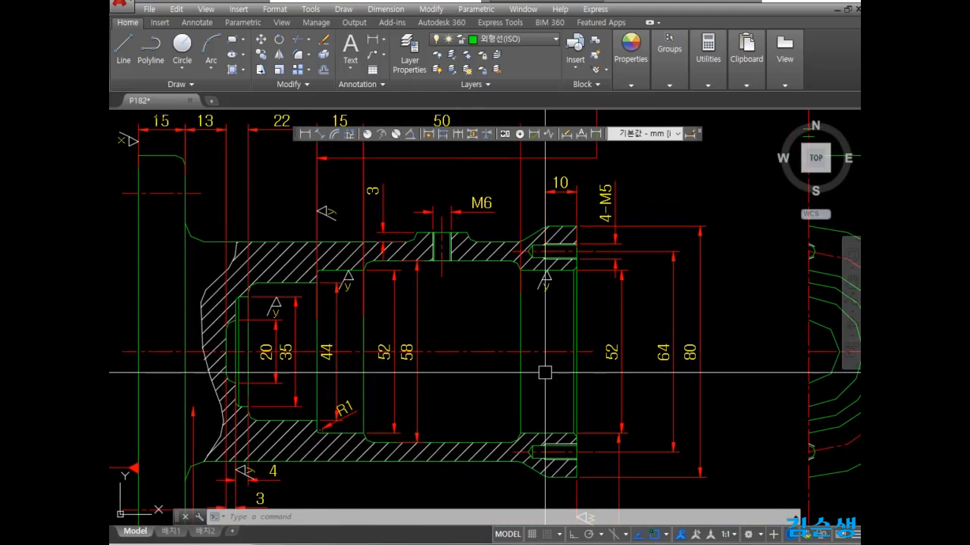
pyautogui.scroll(-1, 533, 366)
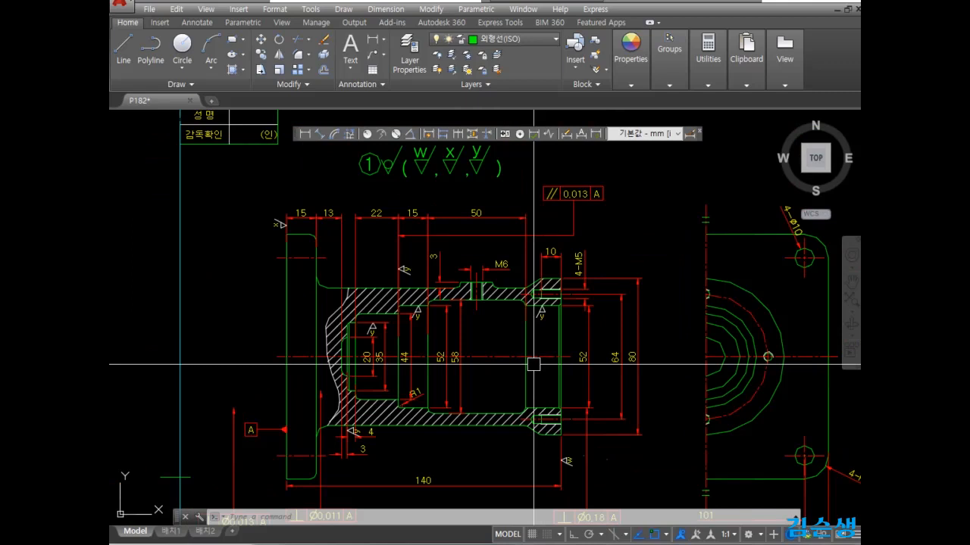
pyautogui.scroll(1, 549, 279)
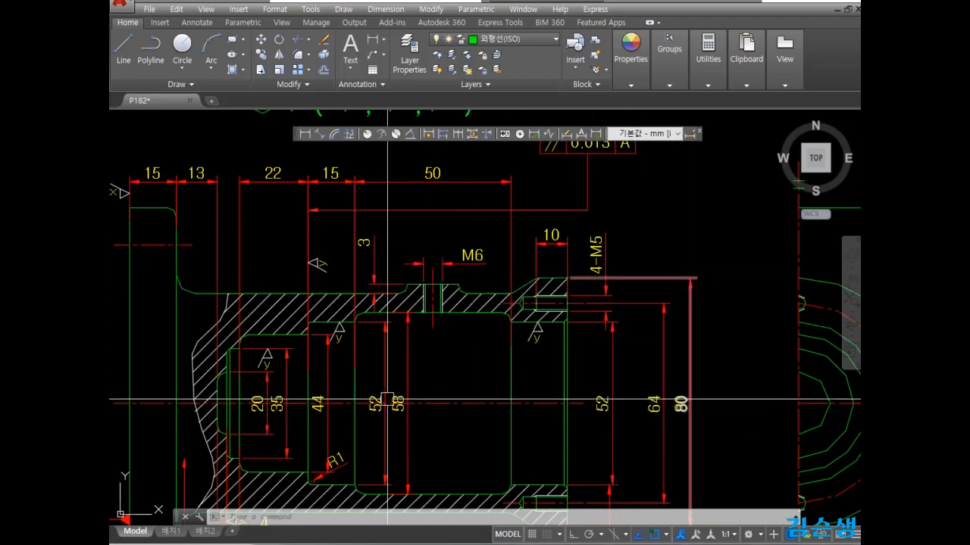
pyautogui.moveTo(438, 410); pyautogui.dragTo(493, 404, button='middle')
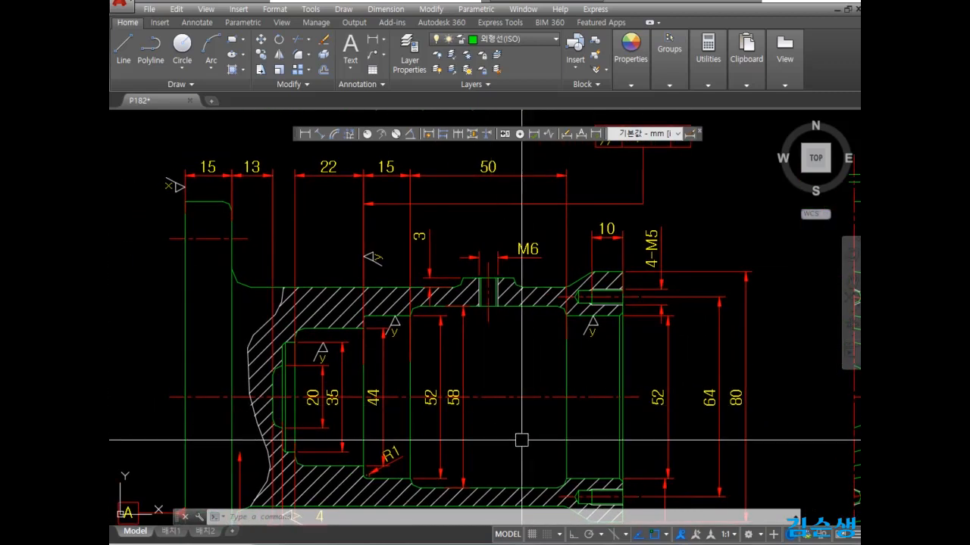
pyautogui.scroll(-2, 526, 413)
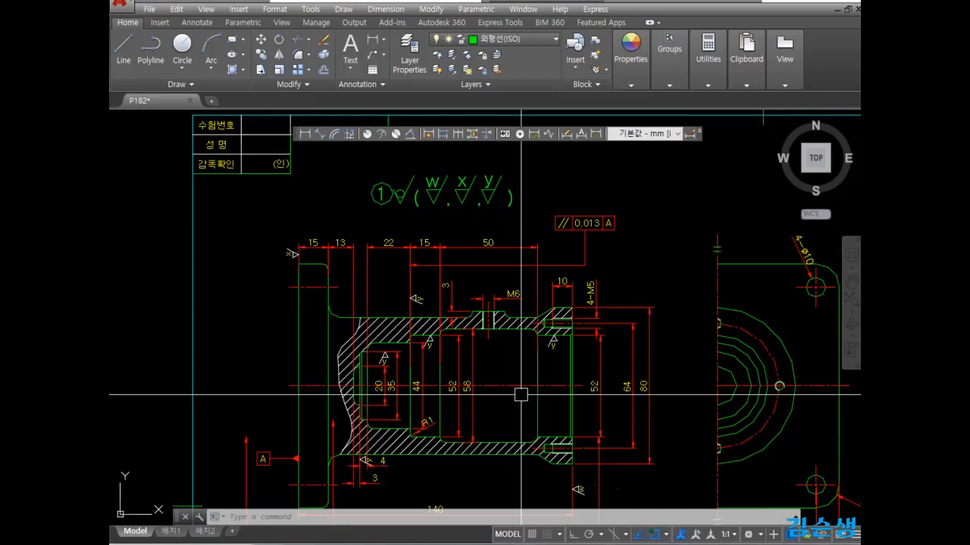
# - Inspect the text of the M6 dimension above the section view, and leave it as it is
pyautogui.scroll(2, 521, 395)
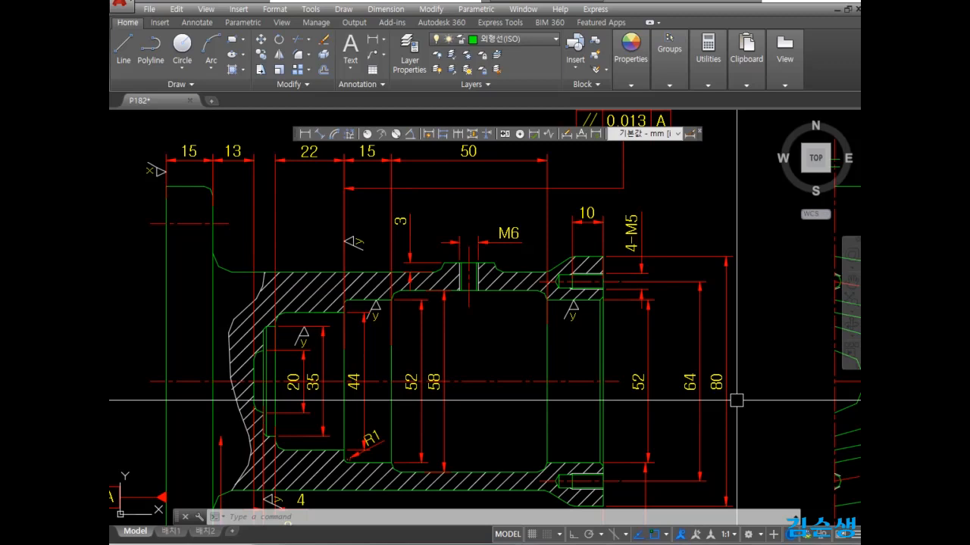
pyautogui.doubleClick(508, 234)
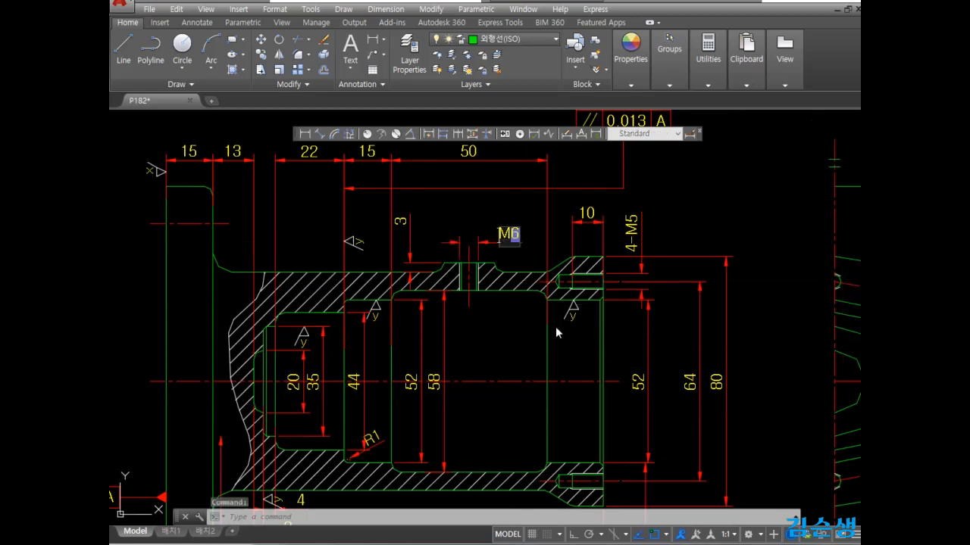
pyautogui.click(660, 332)
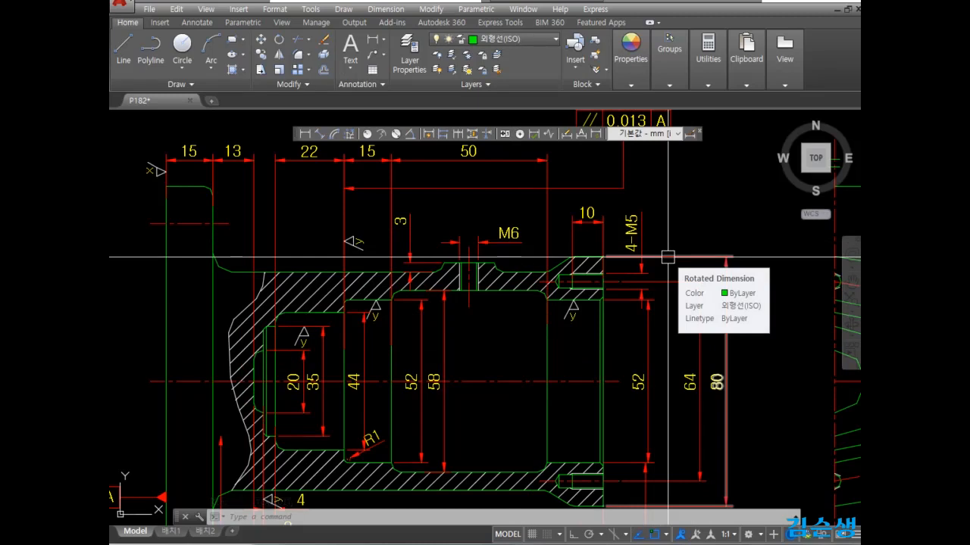
# - Delete the M6 and 4-M5 thread dimensions from part 1's section view
pyautogui.click(631, 235)
pyautogui.click(508, 233)
pyautogui.press('Delete')
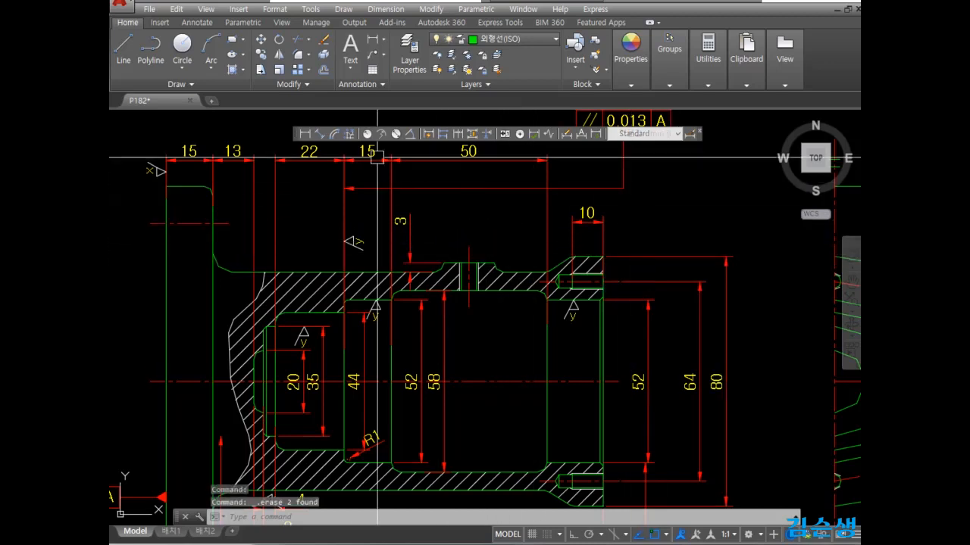
pyautogui.click(305, 133)
pyautogui.click(477, 249)
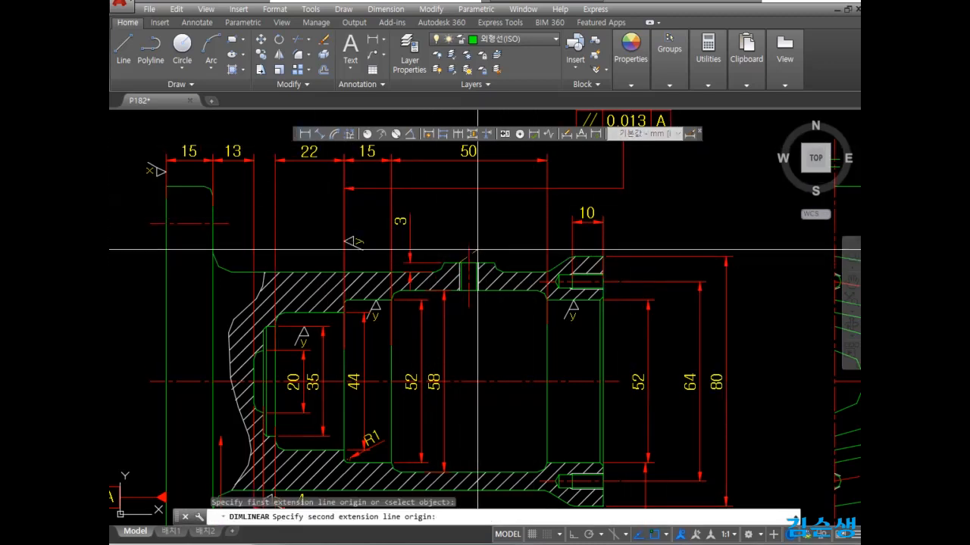
pyautogui.click(460, 262)
pyautogui.scroll(2, 474, 236)
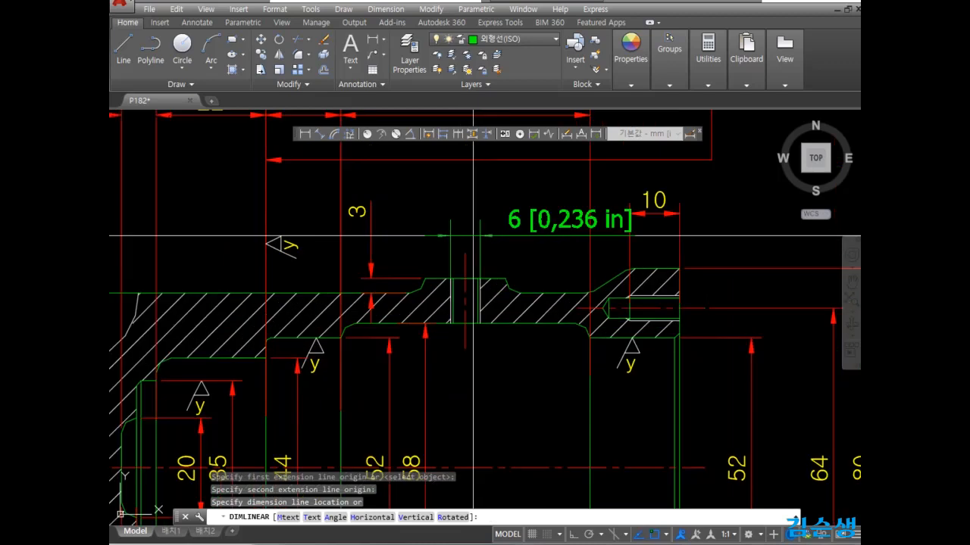
pyautogui.press('Escape')
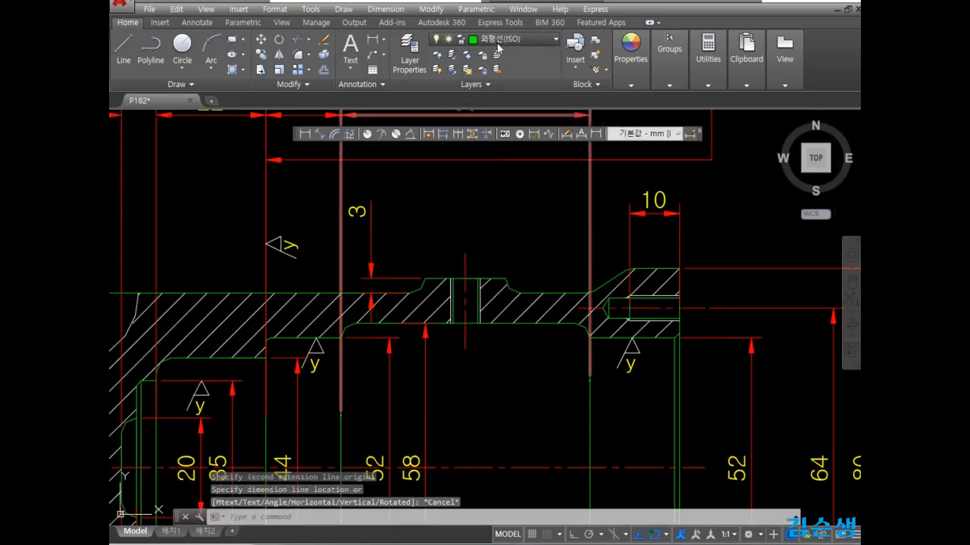
# - Make 치수 the current layer and turn off alternate units in the 기본값 - mm [in] (ISO) dimension style
pyautogui.click(503, 38)
pyautogui.click(493, 296)
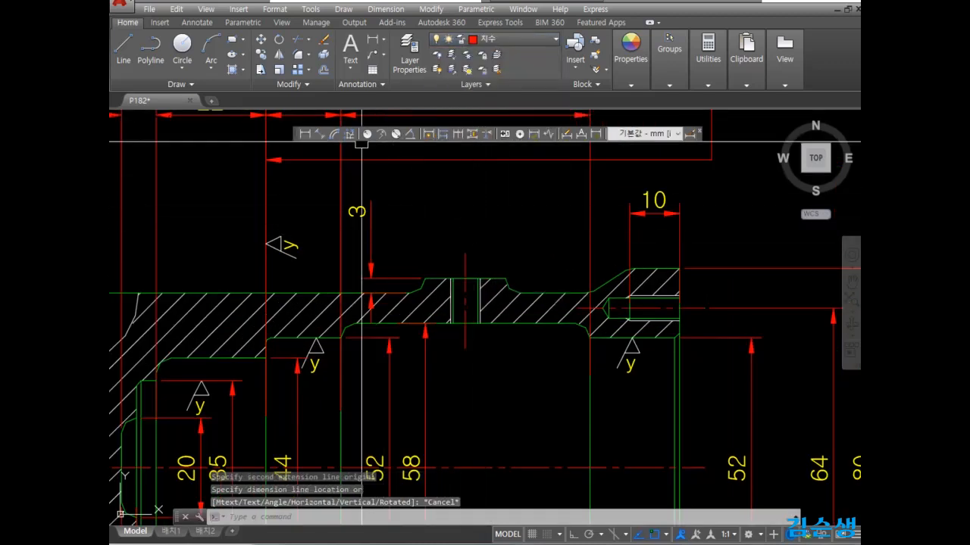
pyautogui.write('d')
pyautogui.press('Return')
pyautogui.click(618, 244)
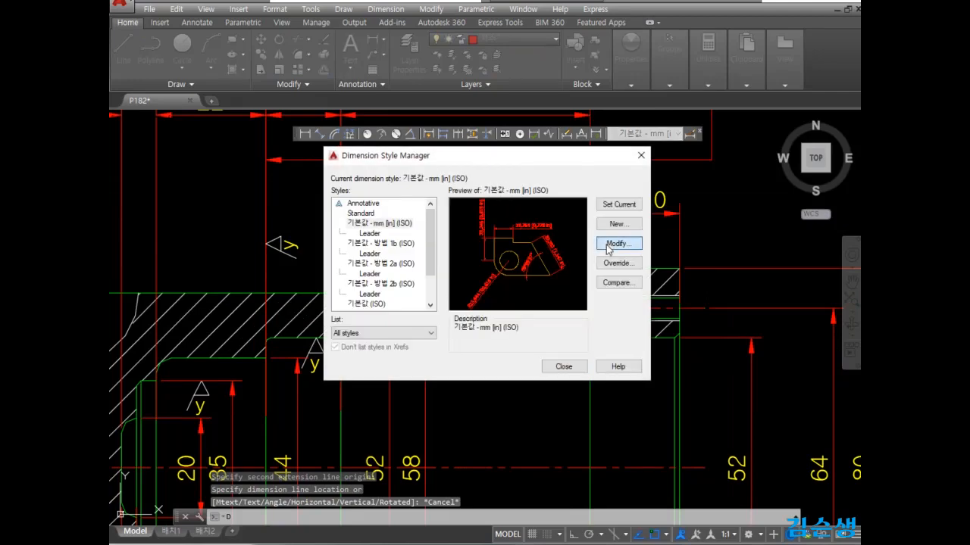
pyautogui.moveTo(265, 74); pyautogui.dragTo(457, 117)
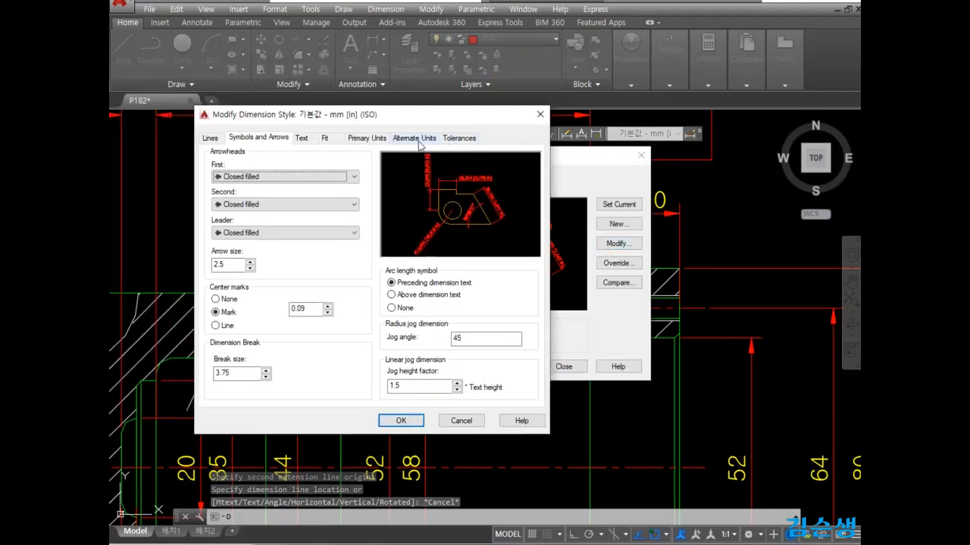
pyautogui.click(367, 138)
pyautogui.click(414, 138)
pyautogui.click(232, 158)
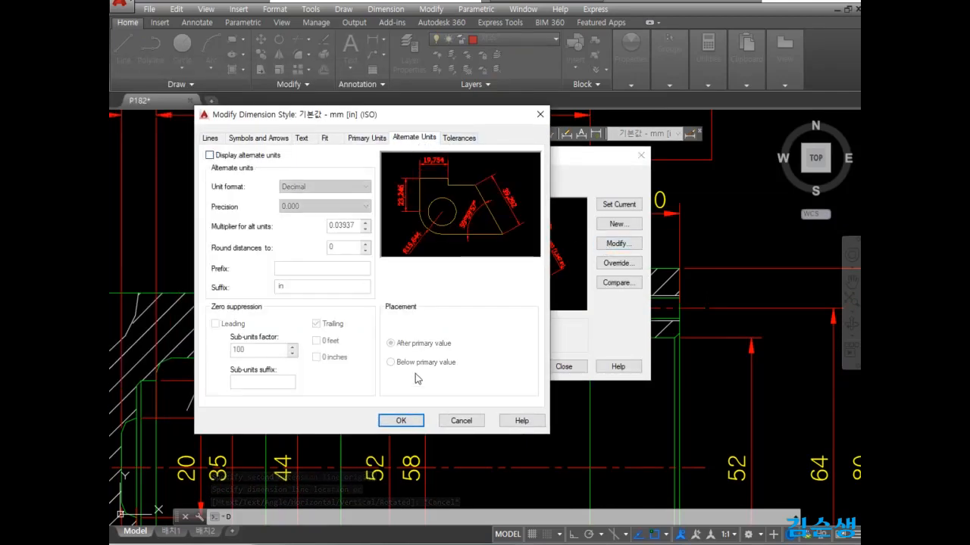
pyautogui.click(414, 417)
pyautogui.click(570, 367)
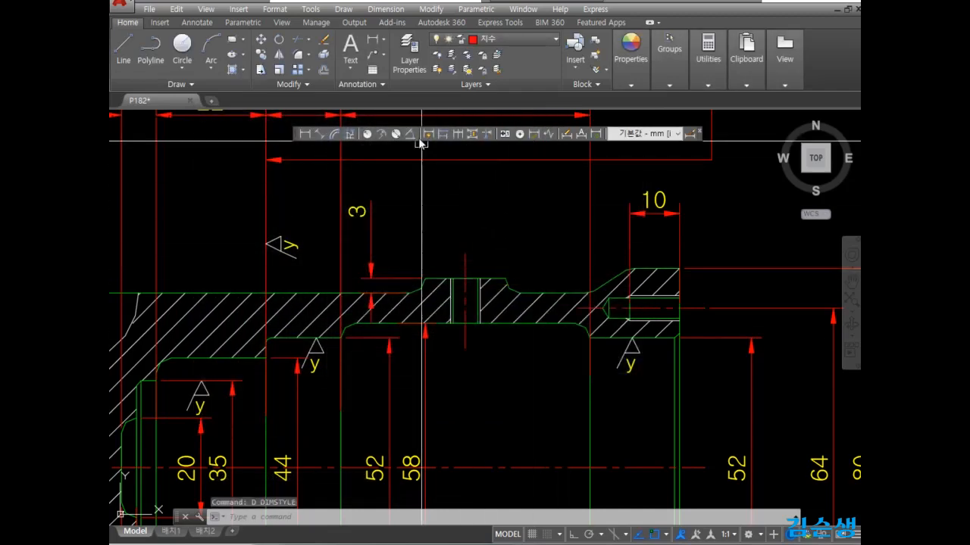
# - Add a linear dimension across the threaded hole in the boss on the upper wall of the section view
pyautogui.click(306, 134)
pyautogui.click(451, 278)
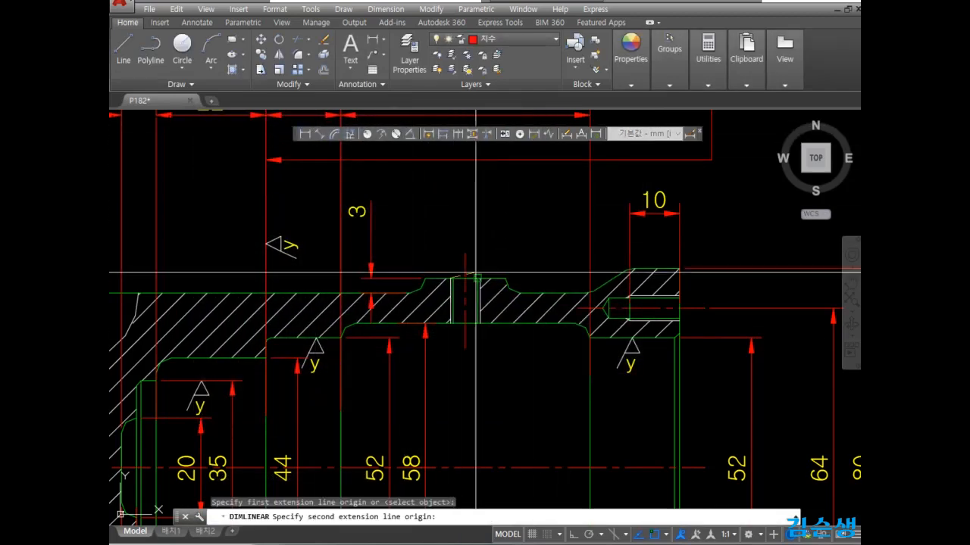
pyautogui.click(479, 279)
pyautogui.click(476, 234)
# - Add a vertical linear dimension across the upper threaded hole in the section view's flanged end
pyautogui.rightClick(487, 188)
pyautogui.click(563, 193)
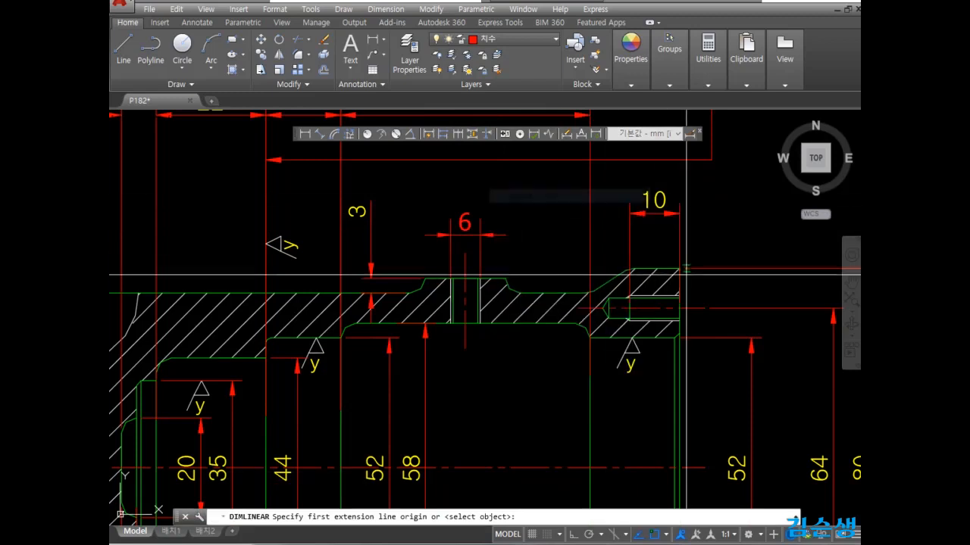
pyautogui.click(679, 321)
pyautogui.click(678, 295)
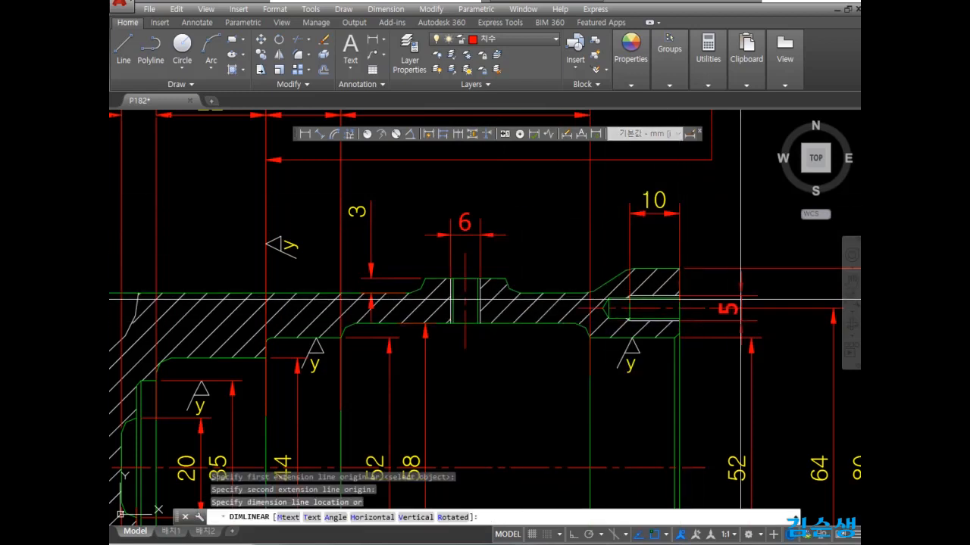
pyautogui.click(730, 322)
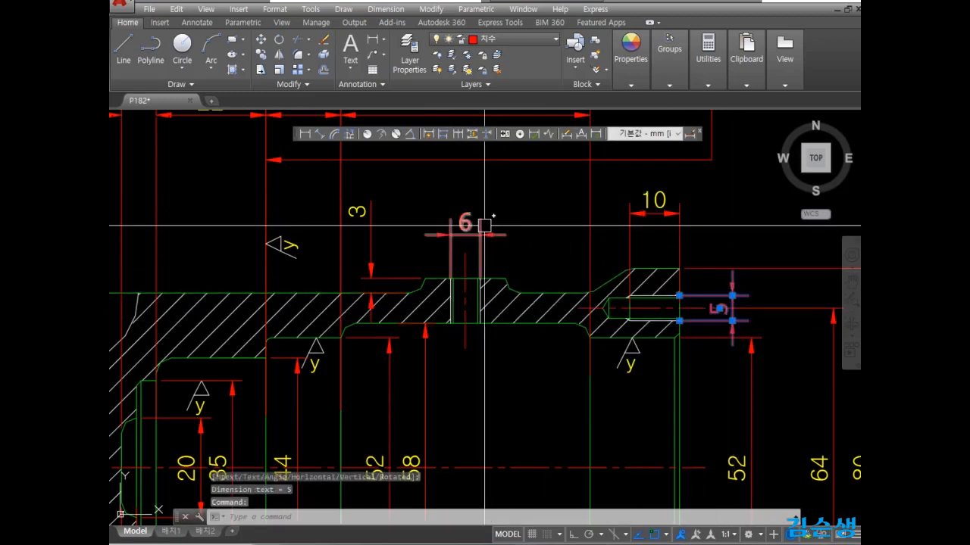
pyautogui.click(484, 225)
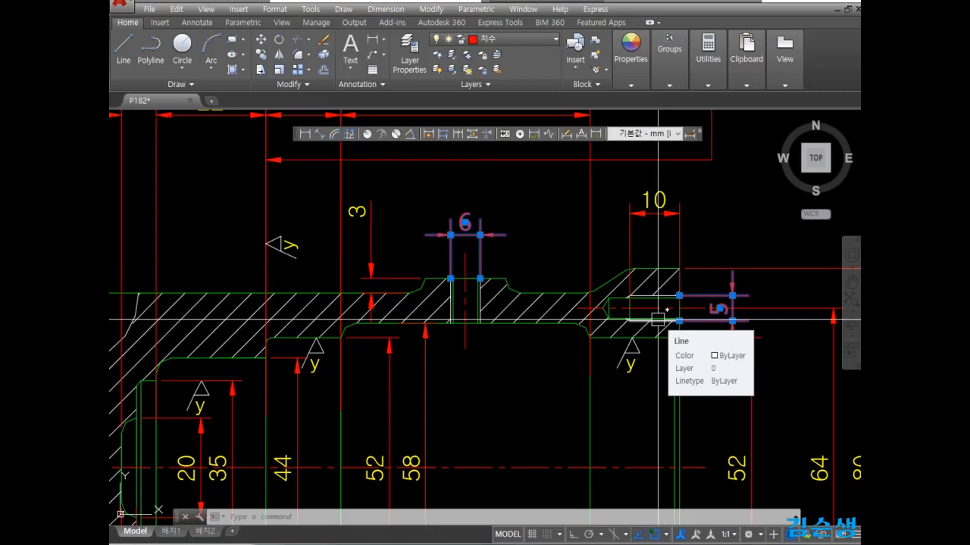
pyautogui.click(632, 230)
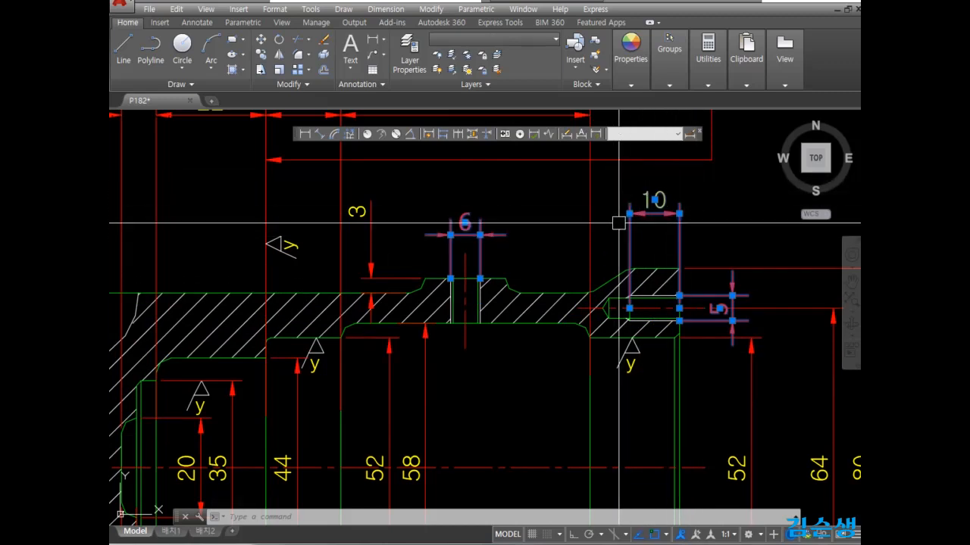
pyautogui.press('Escape')
# - Set the text override of both new threaded-hole dimensions to M<> in their properties
pyautogui.click(490, 221)
pyautogui.click(471, 247)
pyautogui.click(713, 291)
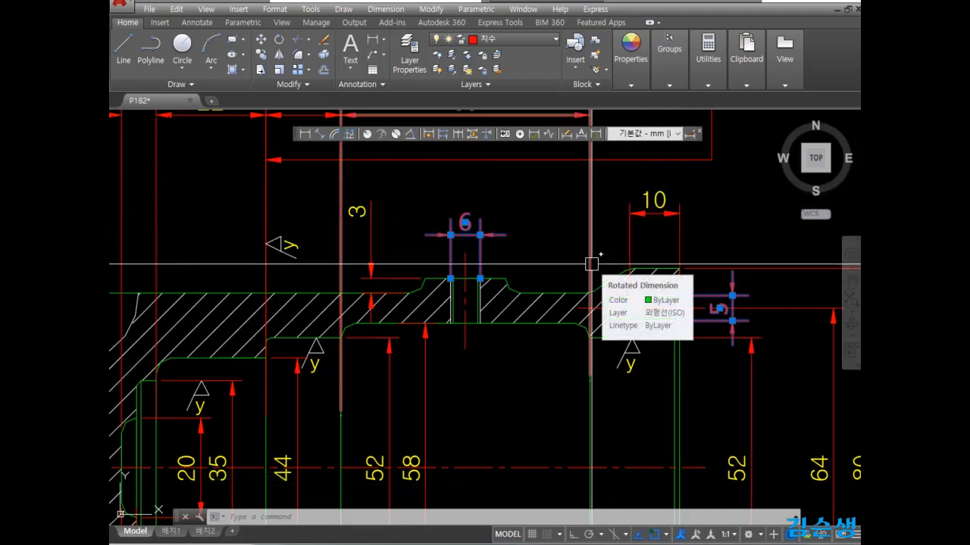
pyautogui.rightClick(536, 170)
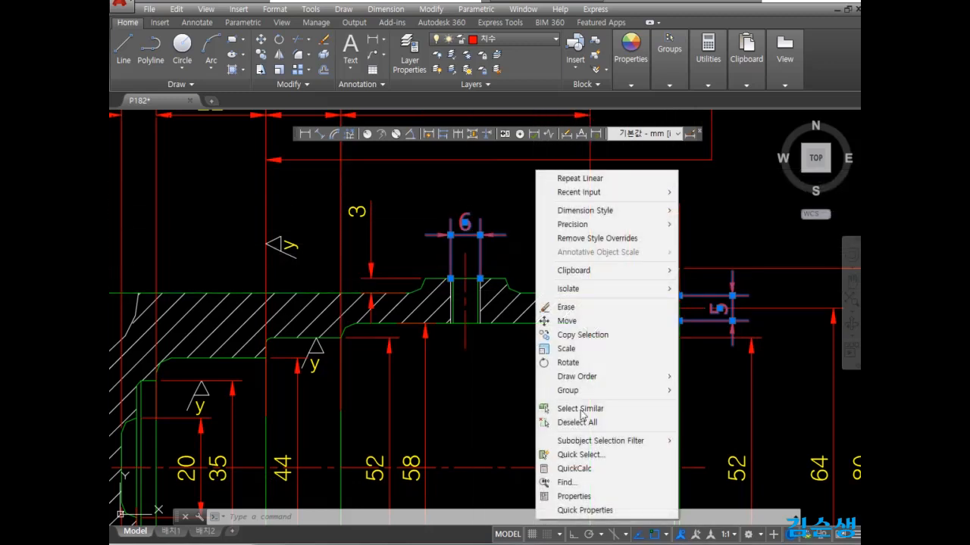
pyautogui.click(568, 498)
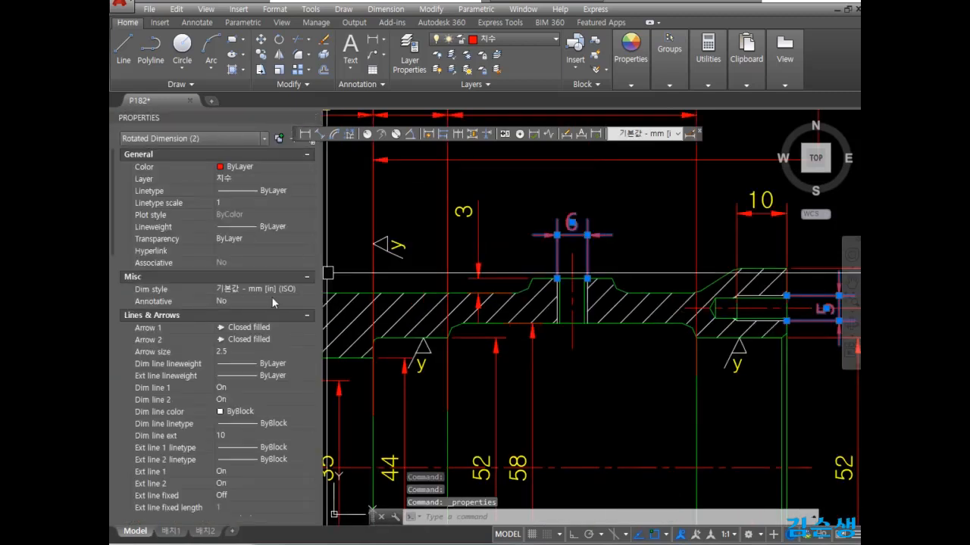
pyautogui.click(307, 154)
pyautogui.click(307, 169)
pyautogui.click(306, 183)
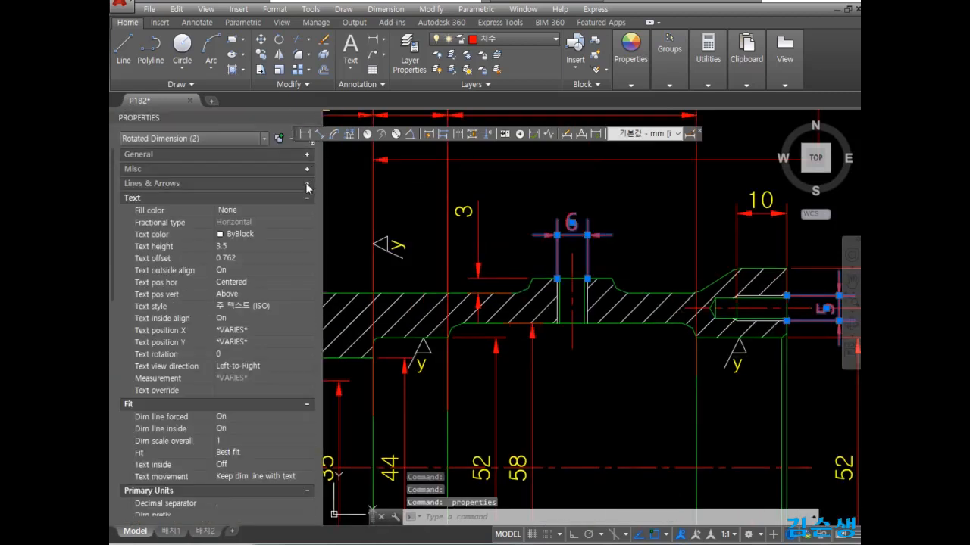
pyautogui.click(242, 391)
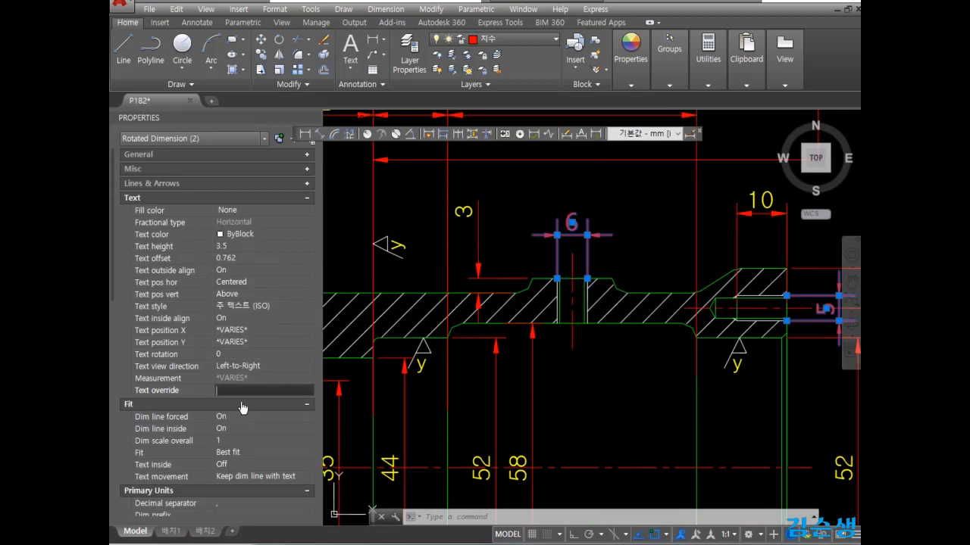
pyautogui.write('M<>')
pyautogui.press('Return')
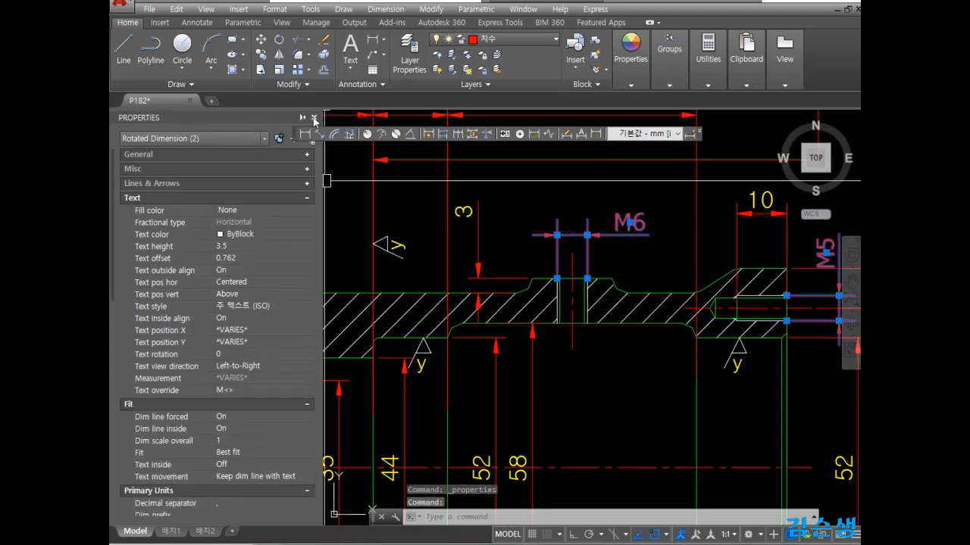
# - Add the prefix 4- to the text of the M5 dimension at the flanged end
pyautogui.moveTo(772, 282); pyautogui.dragTo(654, 285, button='middle')
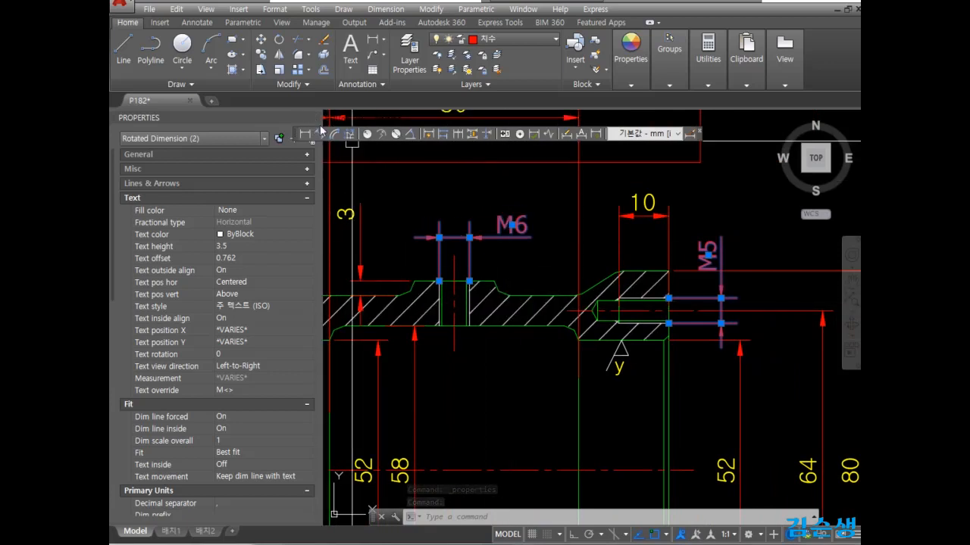
pyautogui.click(528, 202)
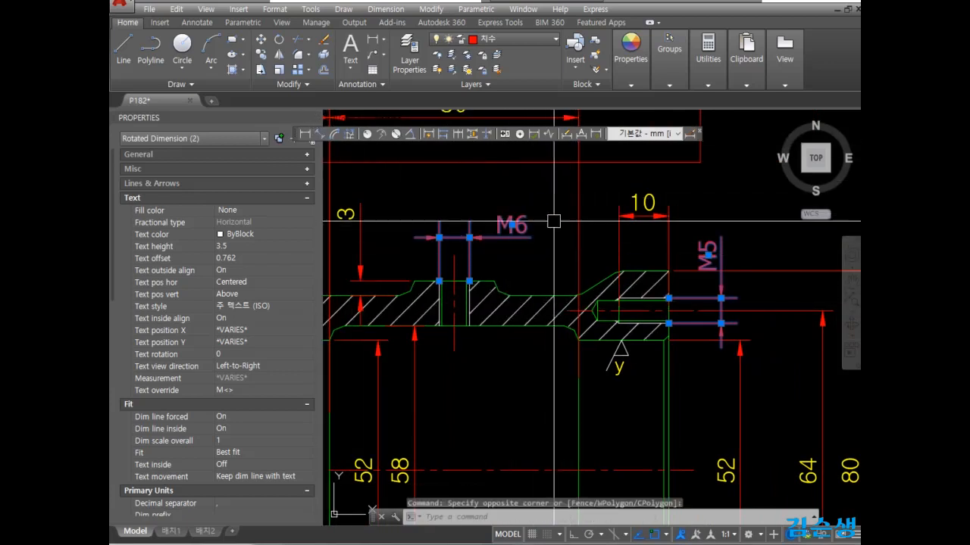
pyautogui.press('Escape')
pyautogui.doubleClick(706, 276)
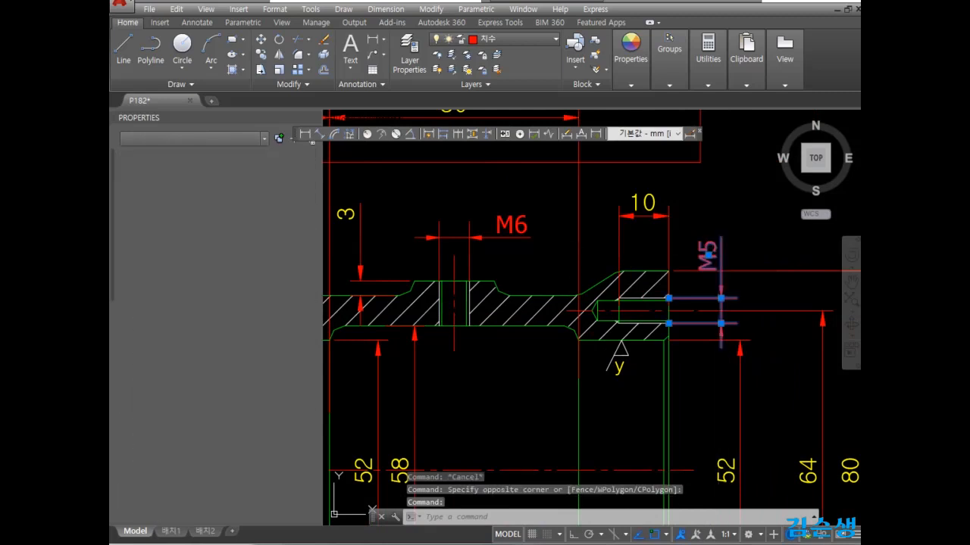
pyautogui.click(683, 258)
pyautogui.write('4-')
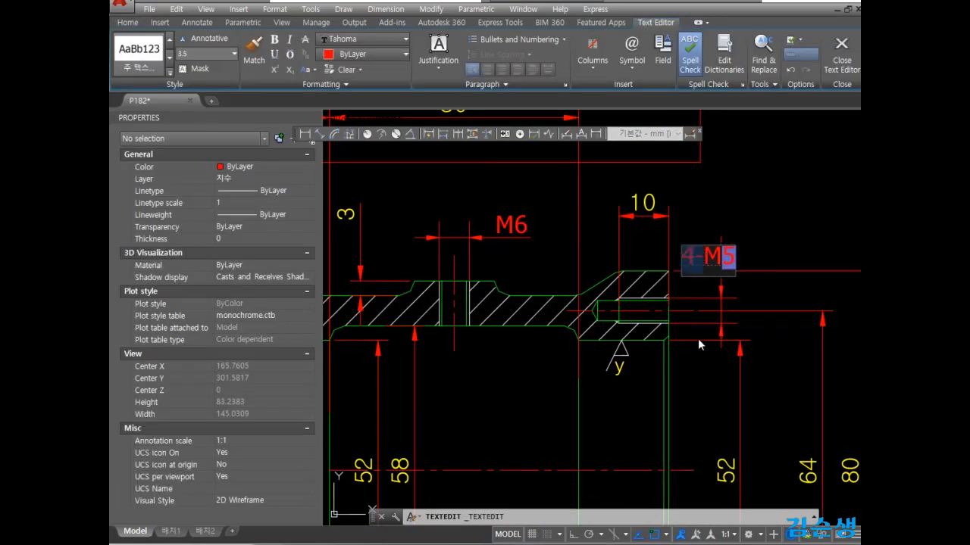
pyautogui.click(696, 372)
# - Examine the dimensions across the part views, the gear table and the notes on the sheet
pyautogui.scroll(-4, 578, 330)
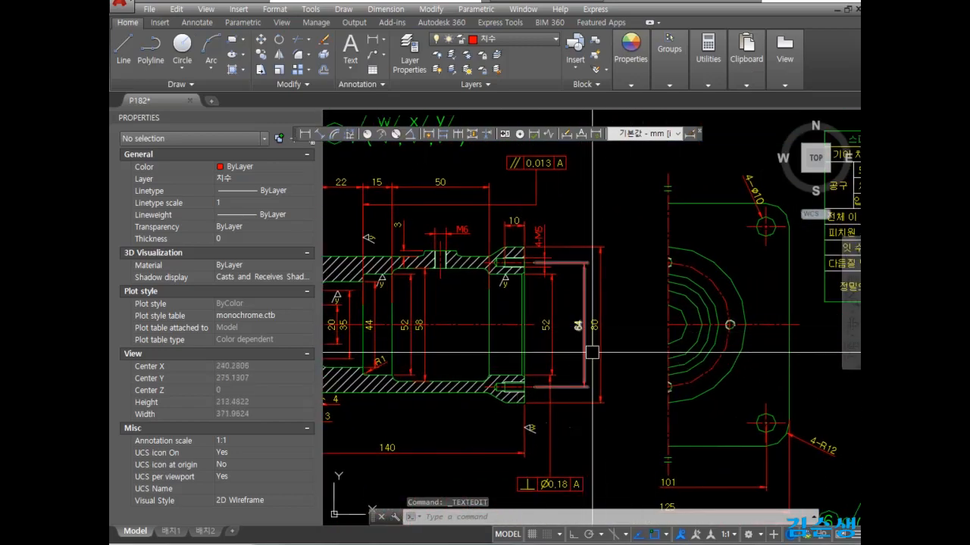
pyautogui.scroll(-1, 591, 353)
pyautogui.moveTo(564, 336)
pyautogui.mouseDown(button='middle')
pyautogui.moveTo(522, 265)
pyautogui.moveTo(500, 133)
pyautogui.mouseUp(button='middle')
pyautogui.moveTo(631, 329); pyautogui.dragTo(496, 436, button='middle')
pyautogui.moveTo(536, 357); pyautogui.dragTo(528, 450, button='middle')
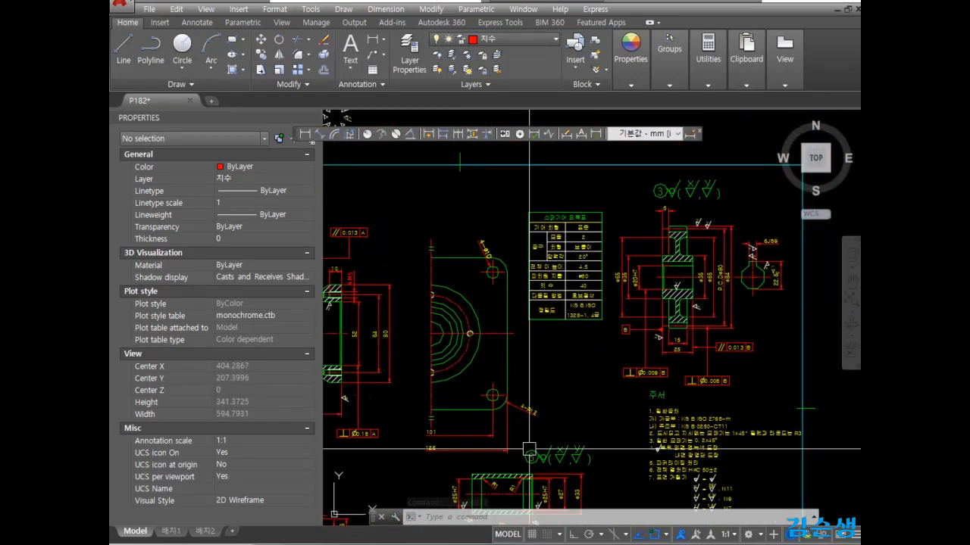
pyautogui.scroll(3, 552, 320)
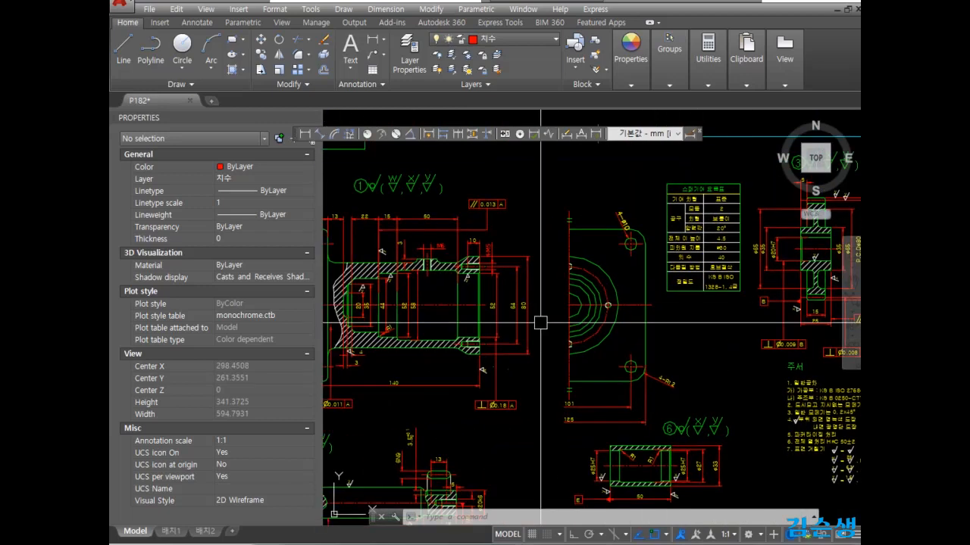
pyautogui.moveTo(334, 356); pyautogui.dragTo(528, 369, button='middle')
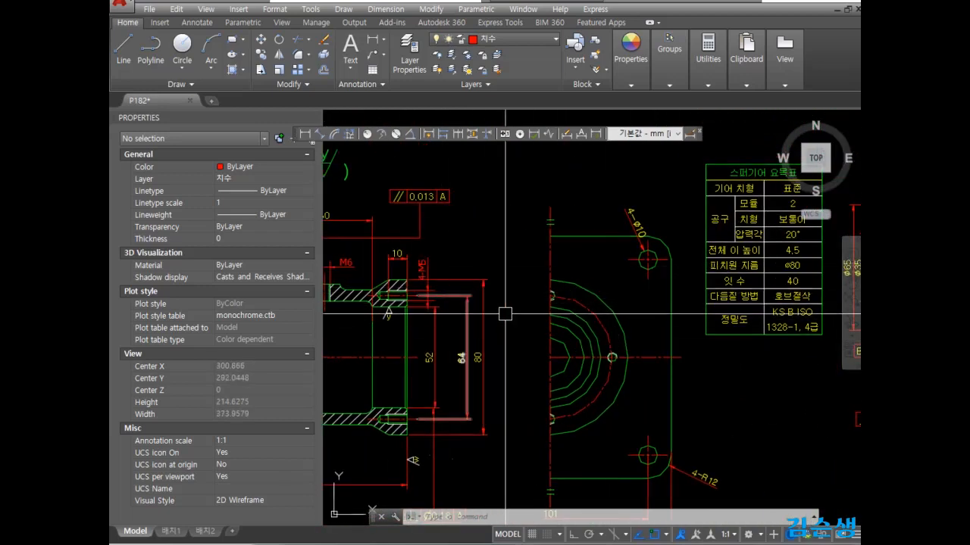
pyautogui.scroll(2, 484, 324)
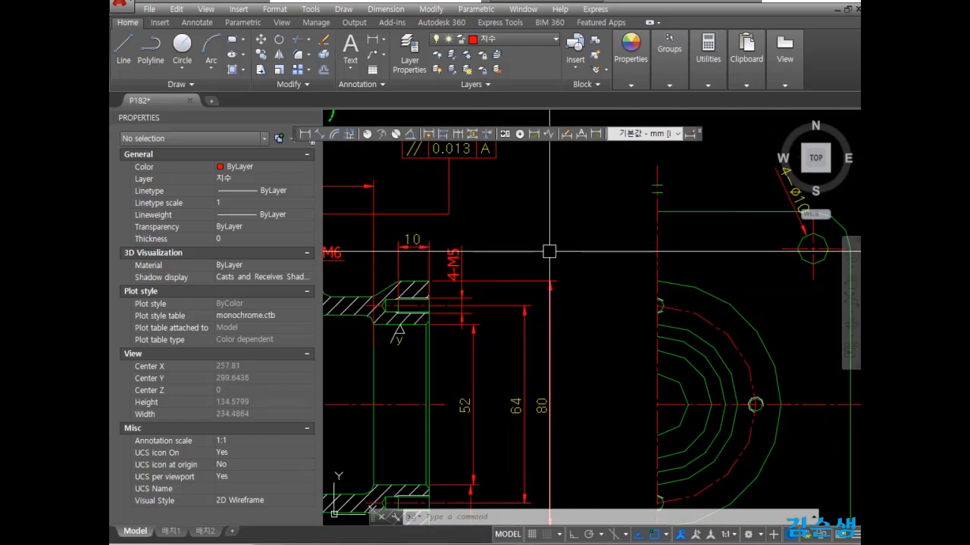
# - Add the prefix 4-%%c to the text of the 50 dimension above the section view
pyautogui.moveTo(383, 290)
pyautogui.mouseDown(button='middle')
pyautogui.moveTo(500, 296)
pyautogui.moveTo(620, 378)
pyautogui.mouseUp(button='middle')
pyautogui.click(527, 265)
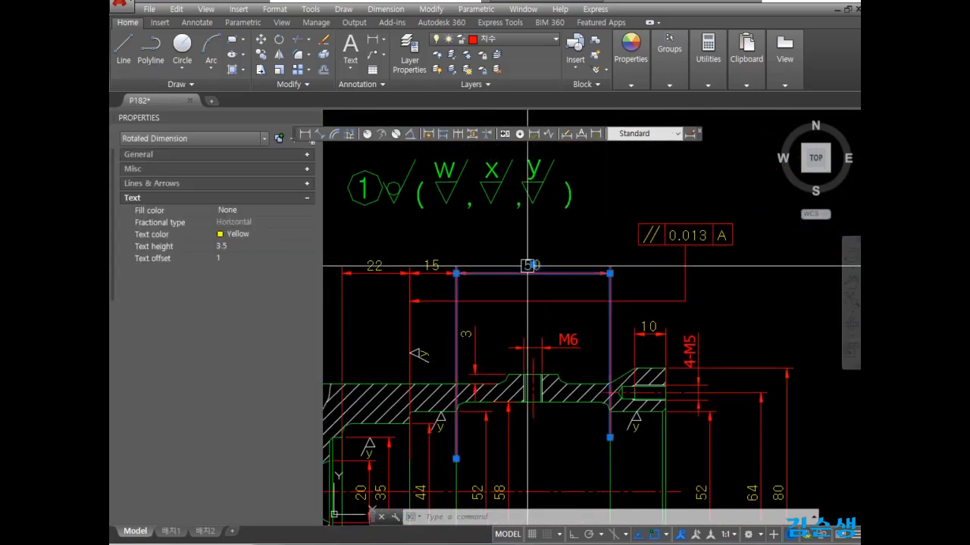
pyautogui.scroll(4, 522, 271)
pyautogui.doubleClick(532, 261)
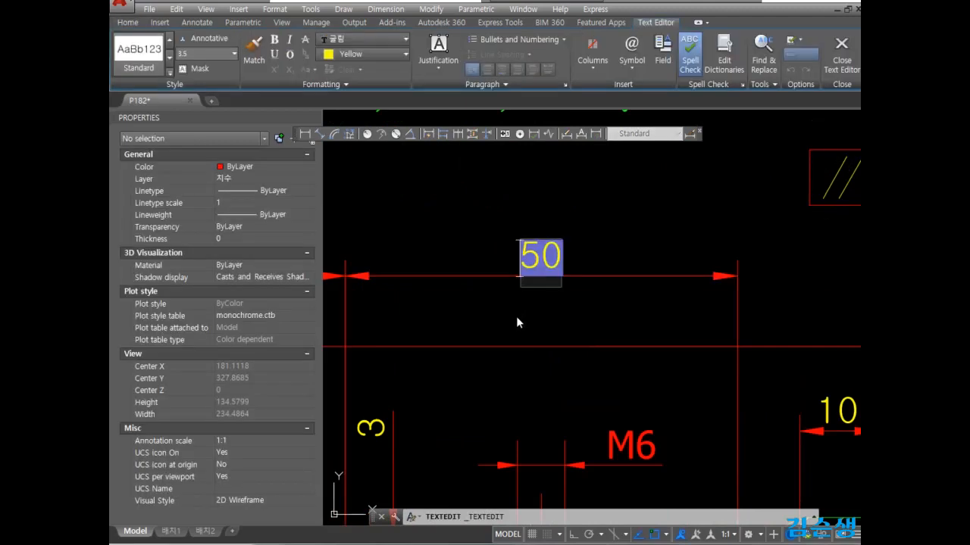
pyautogui.write('%%c')
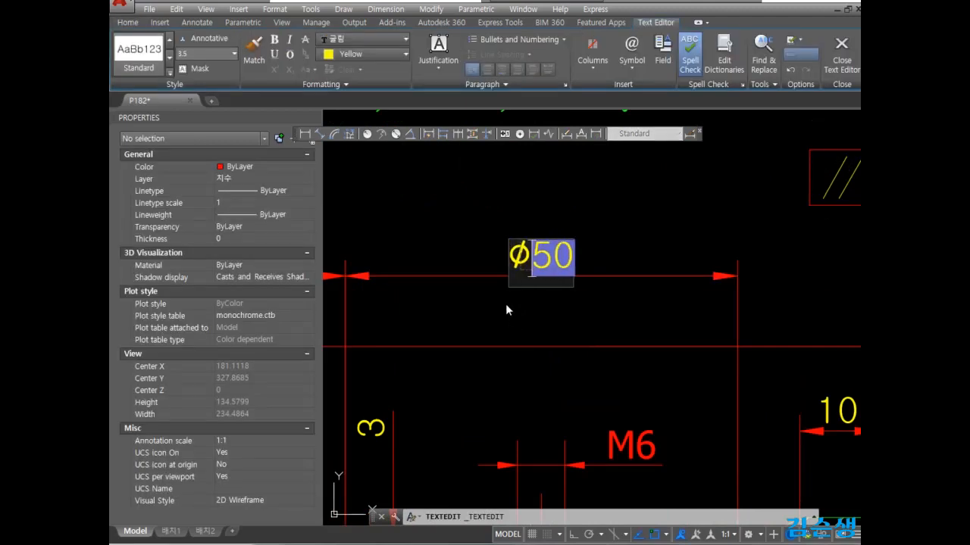
pyautogui.click(516, 268)
pyautogui.write('4-')
pyautogui.click(501, 326)
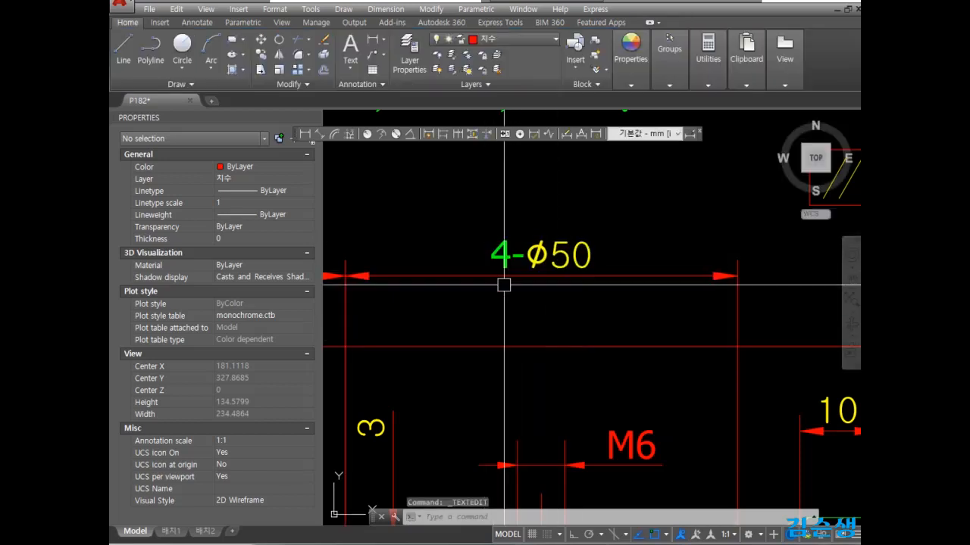
pyautogui.scroll(2, 555, 329)
pyautogui.scroll(-2, 577, 378)
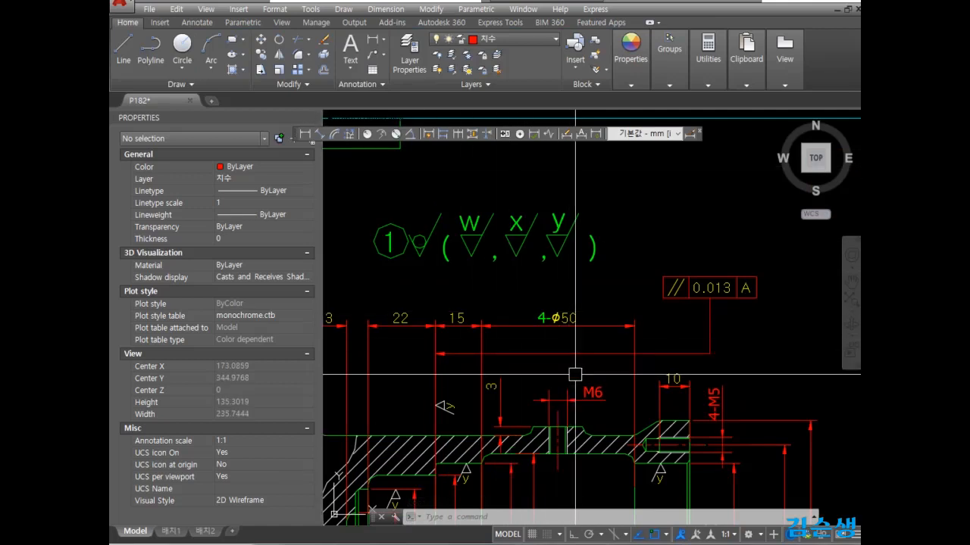
# - Set the text override of the eight vertical dimensions from 20 to 80 in the section view to %%C<>
pyautogui.moveTo(575, 374)
pyautogui.mouseDown(button='middle')
pyautogui.moveTo(598, 236)
pyautogui.moveTo(569, 331)
pyautogui.mouseUp(button='middle')
pyautogui.click(720, 379)
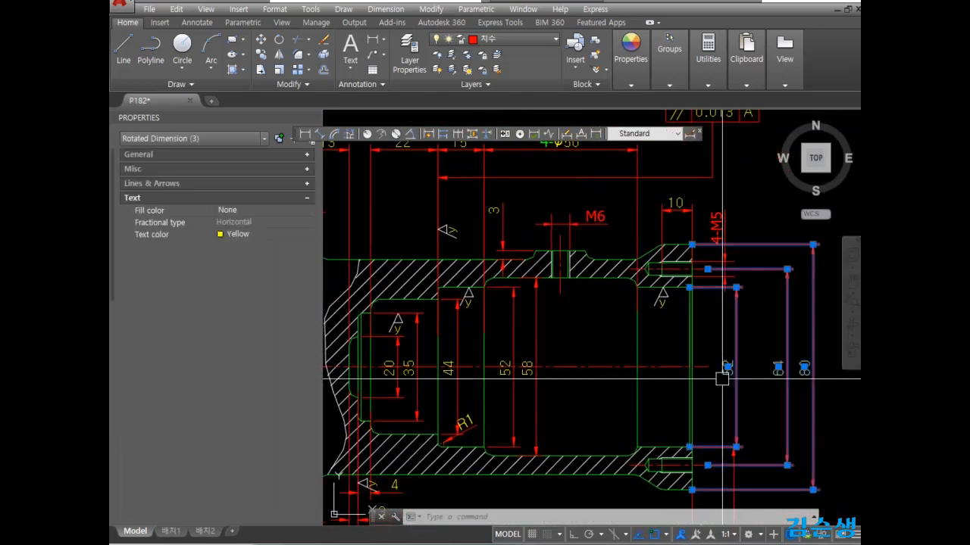
pyautogui.click(554, 397)
pyautogui.click(507, 389)
pyautogui.click(457, 388)
pyautogui.click(415, 386)
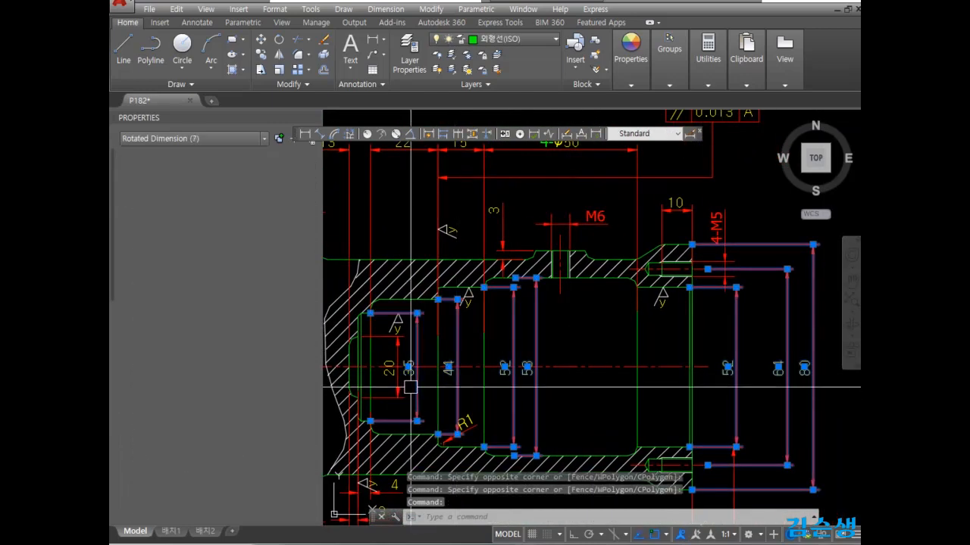
pyautogui.click(398, 387)
pyautogui.click(241, 390)
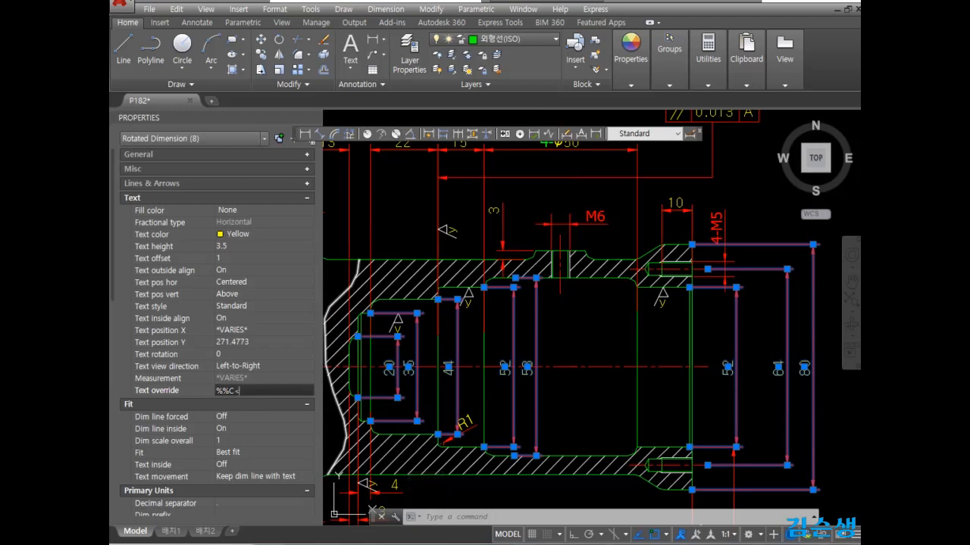
pyautogui.press('Return')
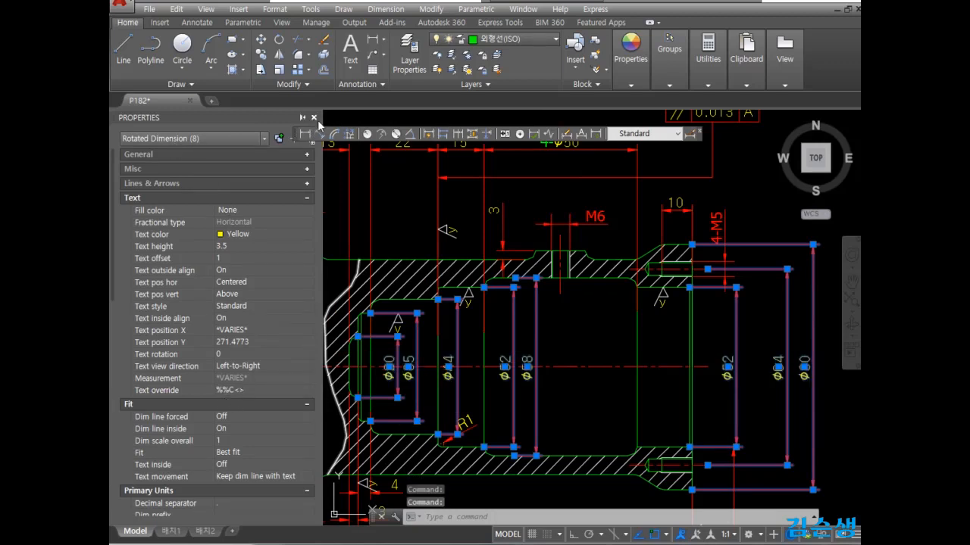
pyautogui.press('Escape')
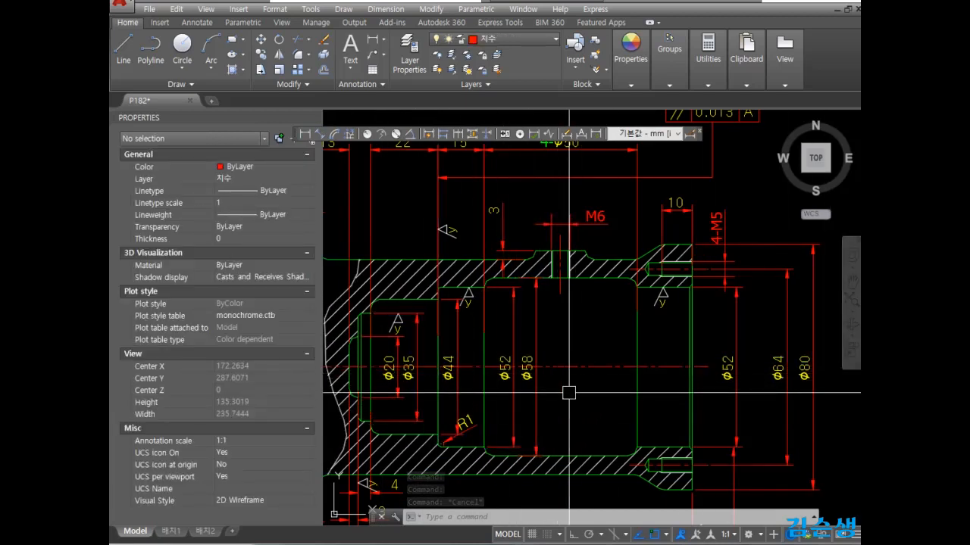
# - Set the text override of both 52 diameter dimensions in the section view to %%C<>H7
pyautogui.click(515, 334)
pyautogui.click(736, 333)
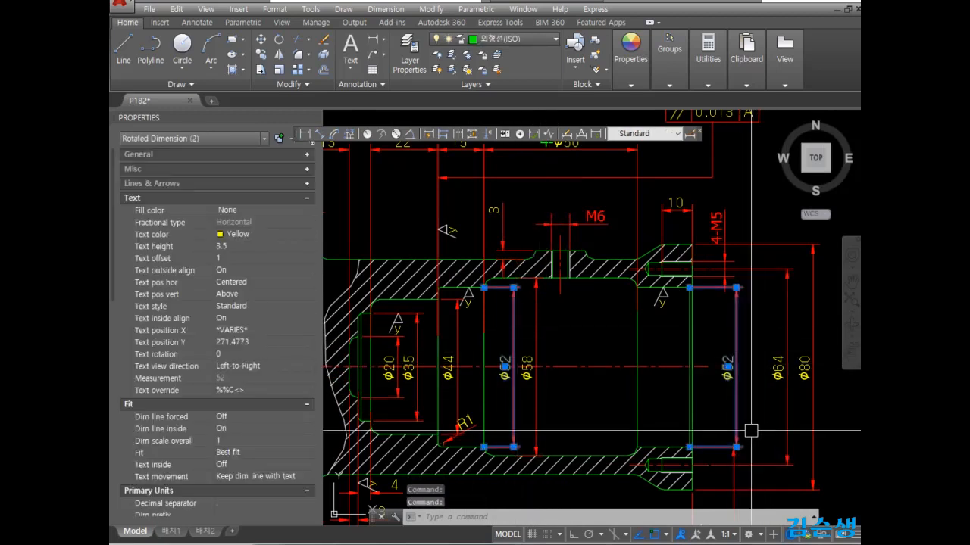
pyautogui.click(274, 390)
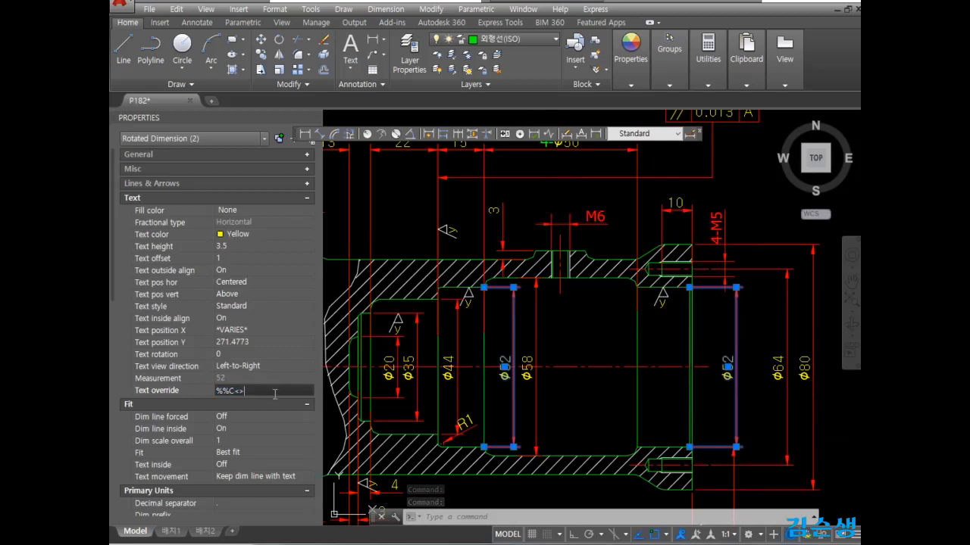
pyautogui.press('Return')
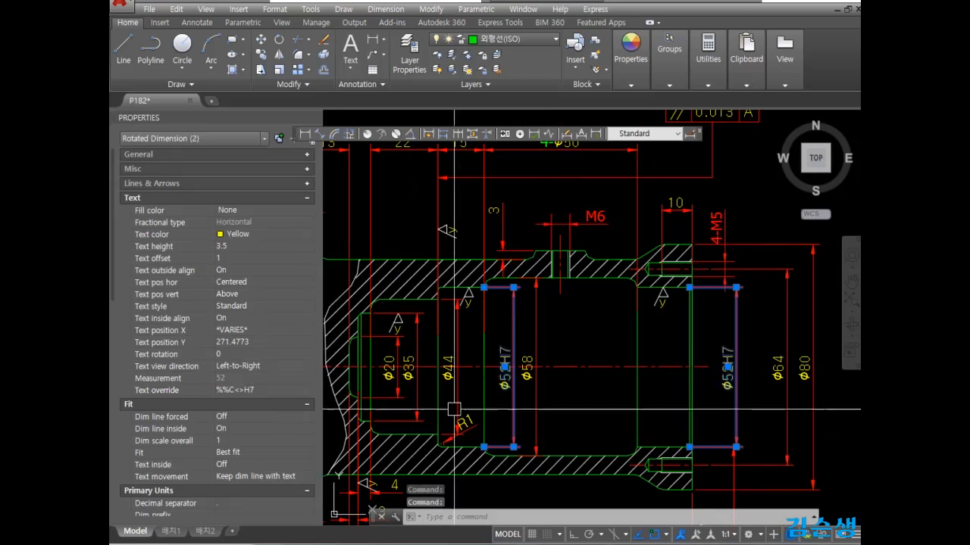
pyautogui.press('Escape')
# - Delete the ø20H7 bore dimension from the spur gear's section view
pyautogui.moveTo(667, 388); pyautogui.dragTo(378, 385, button='middle')
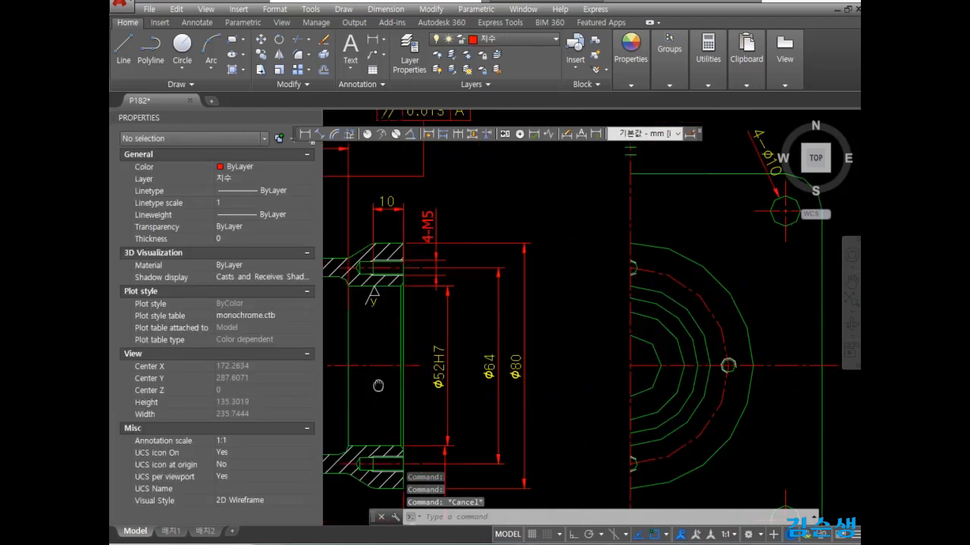
pyautogui.moveTo(724, 392); pyautogui.dragTo(243, 398, button='middle')
pyautogui.moveTo(525, 381); pyautogui.dragTo(262, 436, button='middle')
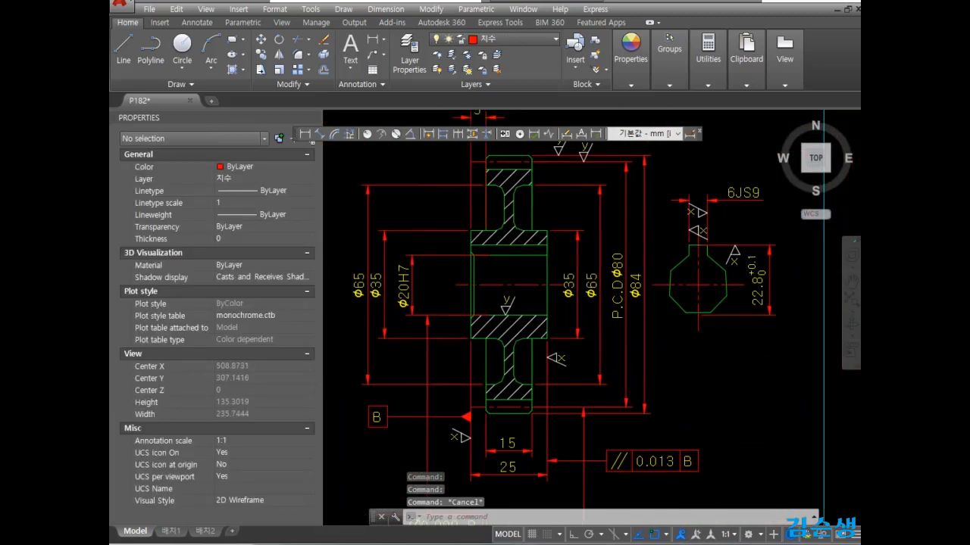
pyautogui.click(411, 278)
pyautogui.press('Delete')
# - Add a vertical linear dimension across the spur gear's bore, placed beside the hub
pyautogui.click(304, 133)
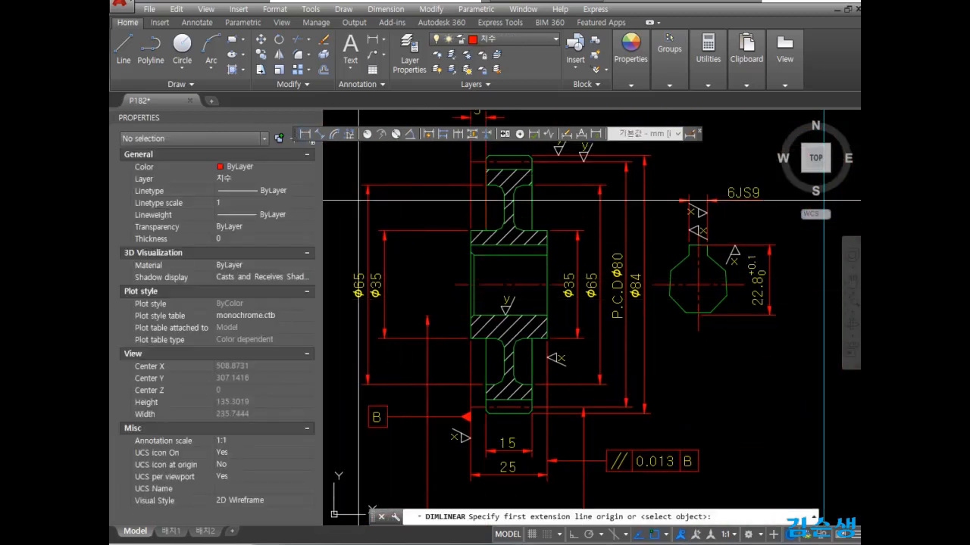
pyautogui.click(480, 251)
pyautogui.scroll(2, 482, 250)
pyautogui.click(486, 247)
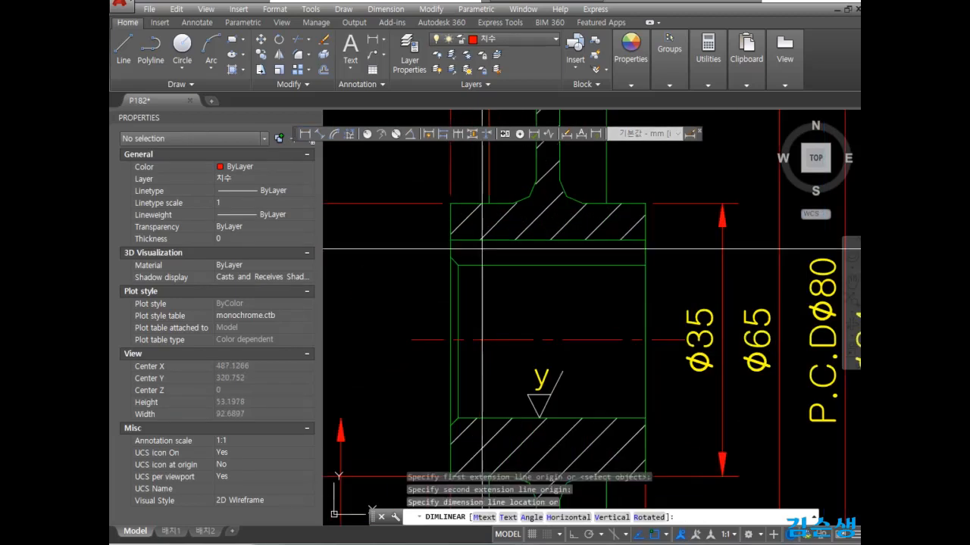
pyautogui.click(387, 275)
pyautogui.scroll(-1, 390, 276)
pyautogui.moveTo(366, 293); pyautogui.dragTo(506, 293, button='middle')
pyautogui.click(506, 293)
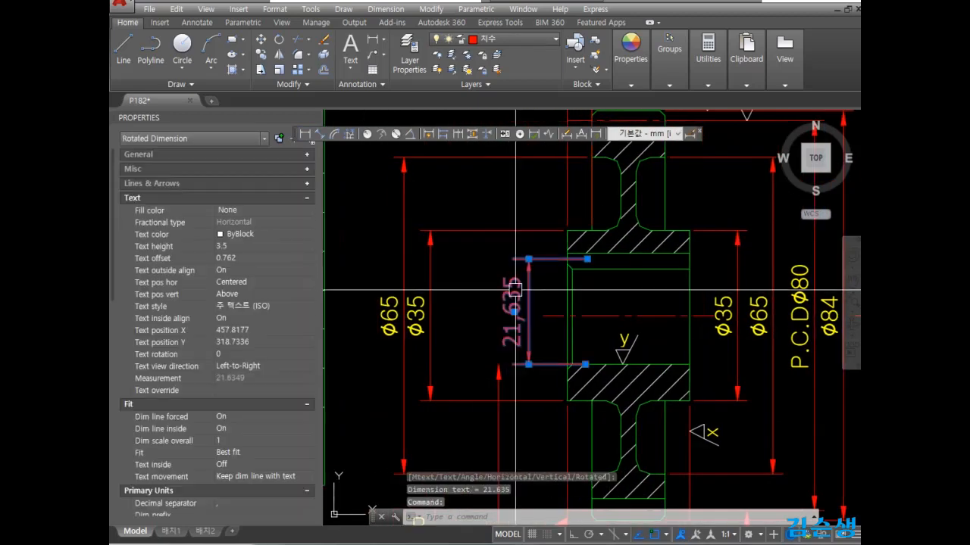
pyautogui.moveTo(457, 358); pyautogui.dragTo(792, 318, button='middle')
pyautogui.moveTo(480, 347); pyautogui.dragTo(645, 334, button='middle')
pyautogui.scroll(-1, 478, 352)
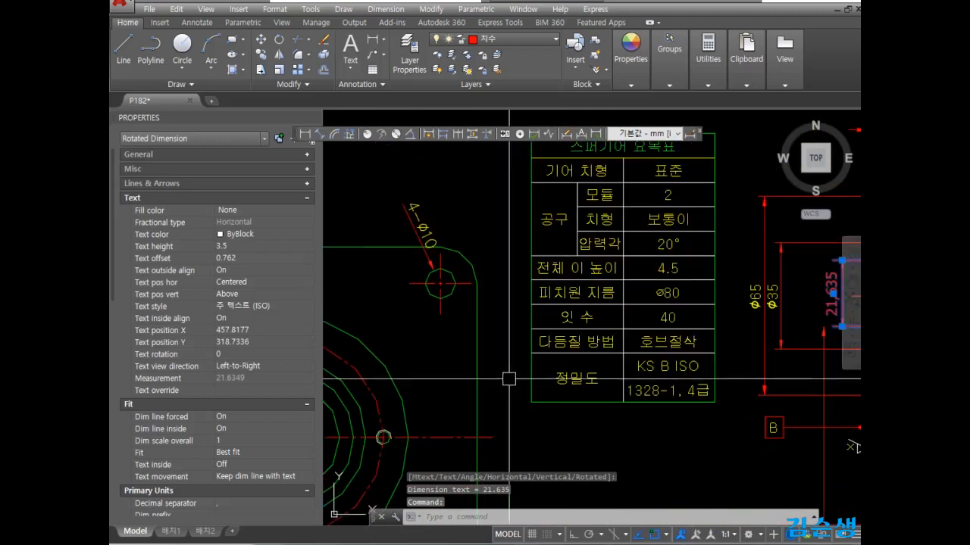
pyautogui.press('Escape')
# - Set the text override of the new bore dimension and the adjacent ø35 and ø65 gear dimensions to %%C<>H7
pyautogui.moveTo(752, 303); pyautogui.dragTo(543, 345, button='middle')
pyautogui.click(589, 307)
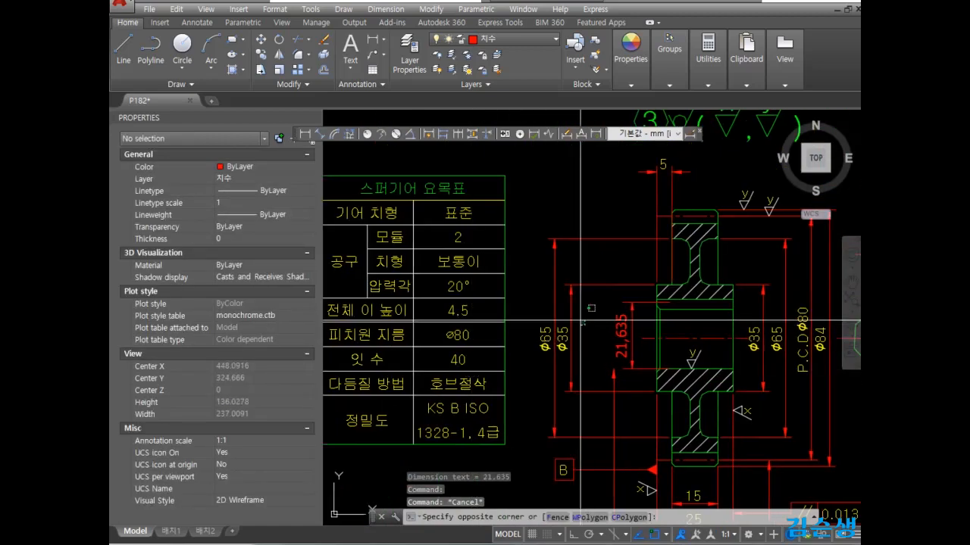
pyautogui.click(536, 292)
pyautogui.click(622, 332)
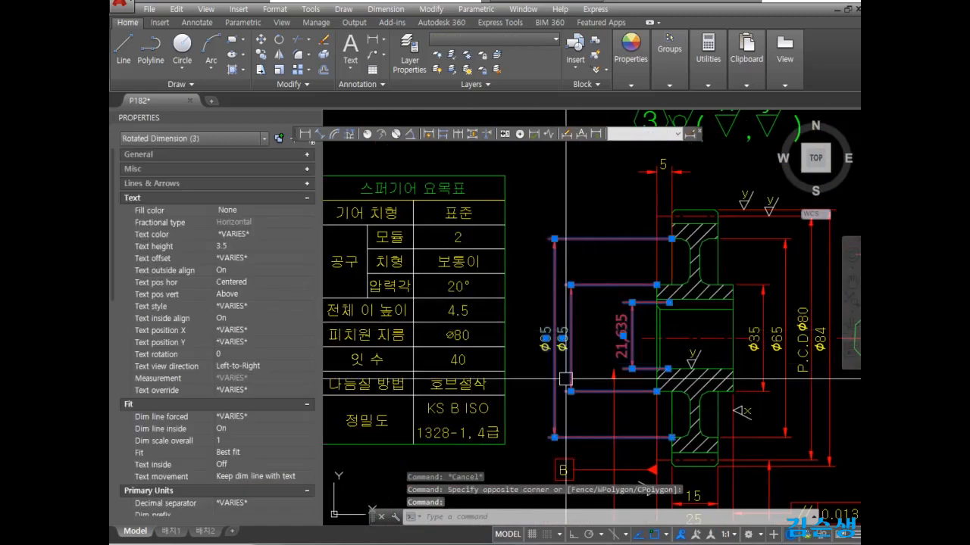
pyautogui.click(271, 390)
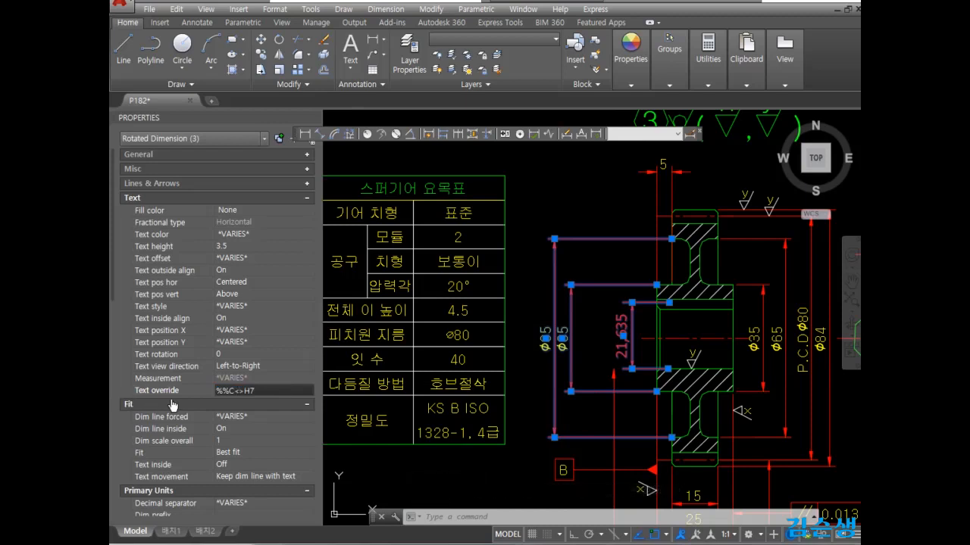
pyautogui.press('Return')
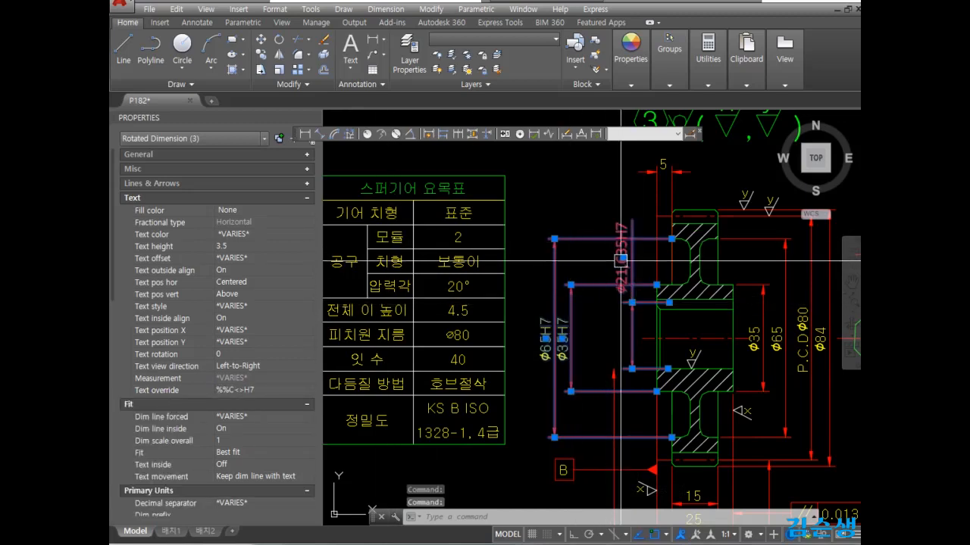
pyautogui.scroll(2, 620, 260)
pyautogui.press('Escape')
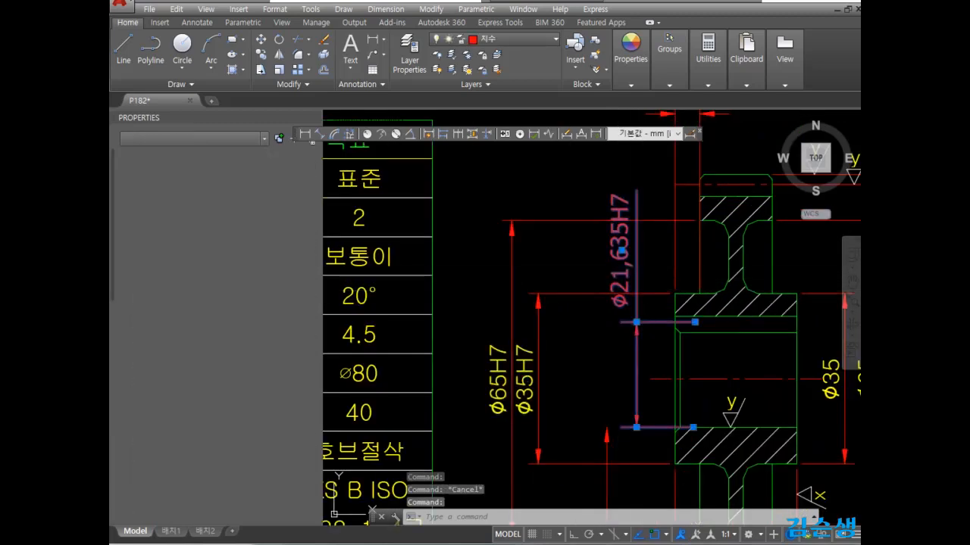
# - Replace the measured value in the new gear bore dimension's text with 18, keeping the diameter symbol and H7
pyautogui.doubleClick(621, 260)
pyautogui.press('Delete')
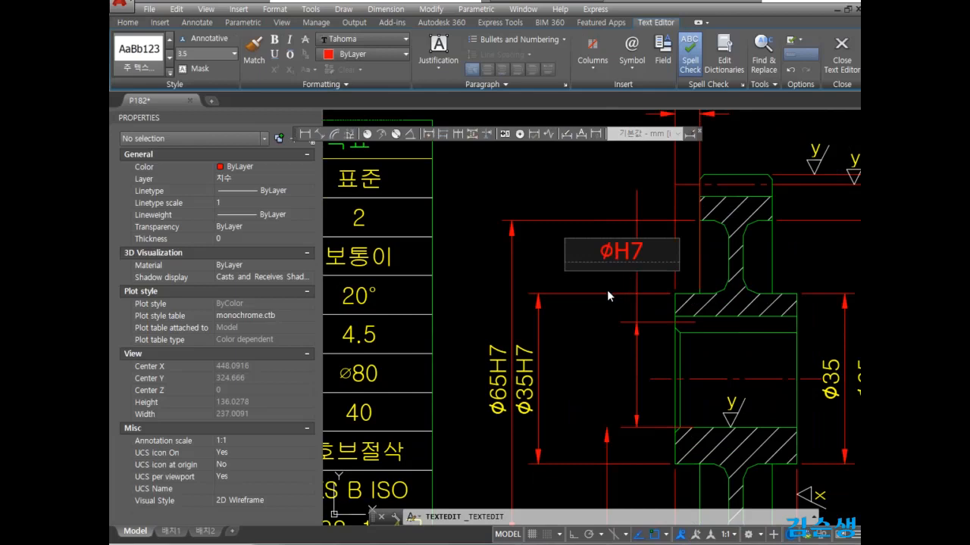
pyautogui.write('18')
pyautogui.click(591, 353)
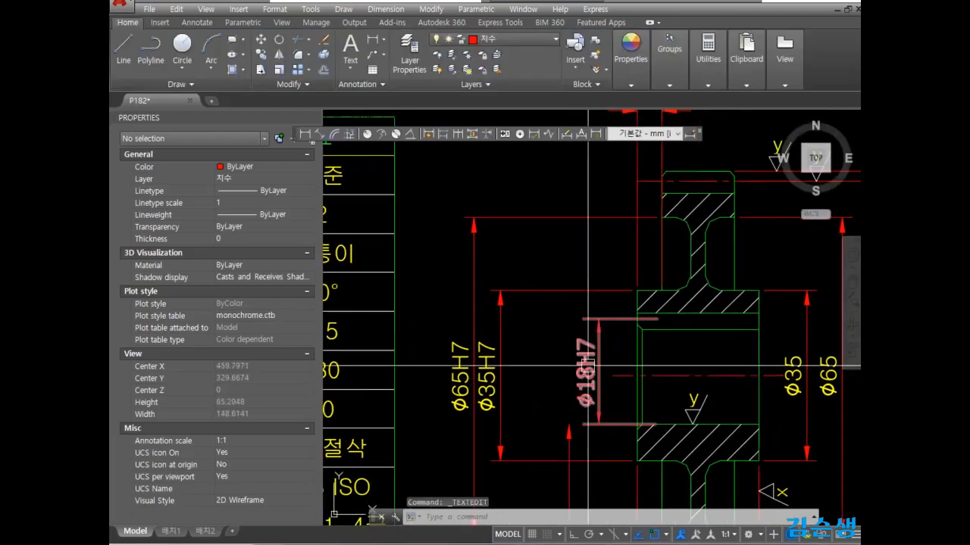
# - Turn off Dim line 2 and Ext line 2 for the ø18H7 bore dimension in its properties
pyautogui.click(587, 365)
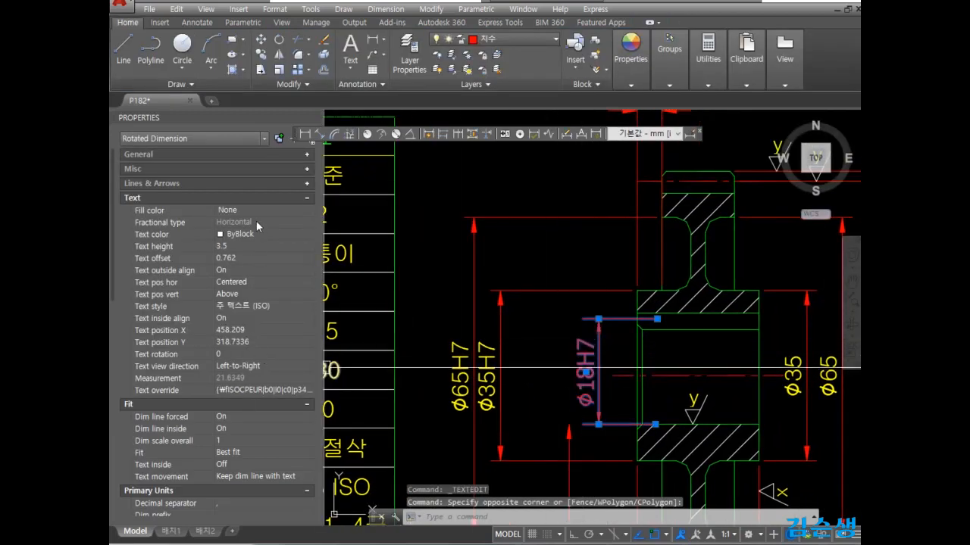
pyautogui.click(308, 183)
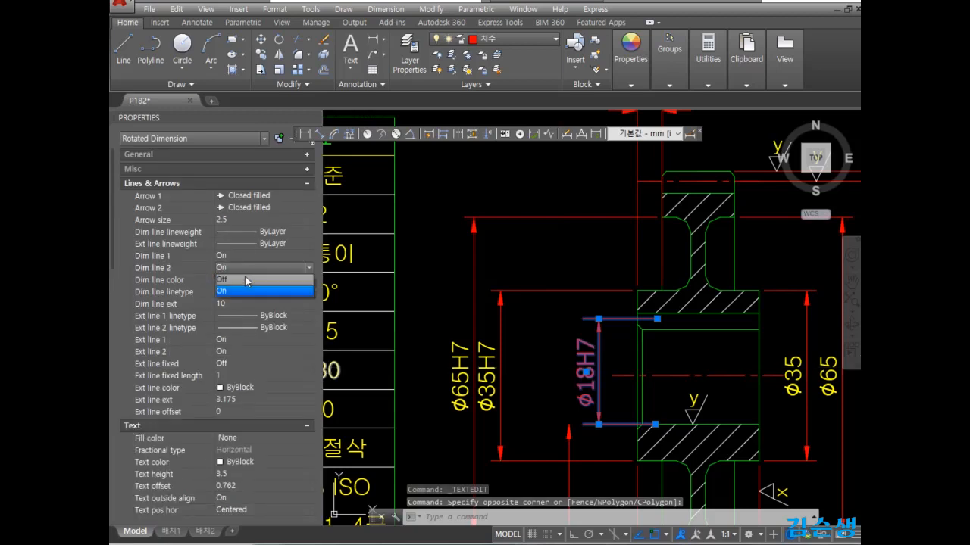
pyautogui.click(245, 278)
pyautogui.click(248, 349)
pyautogui.click(248, 351)
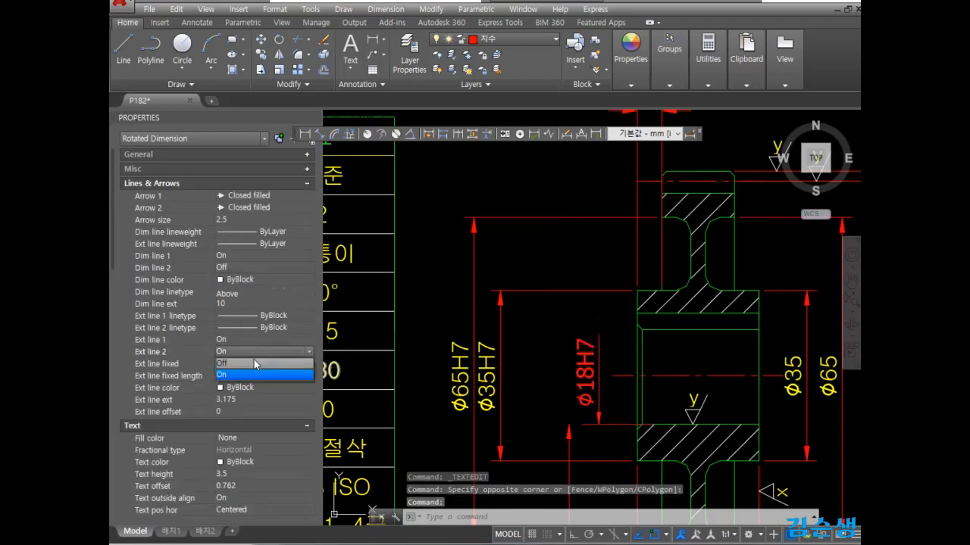
pyautogui.click(255, 363)
pyautogui.press('Escape')
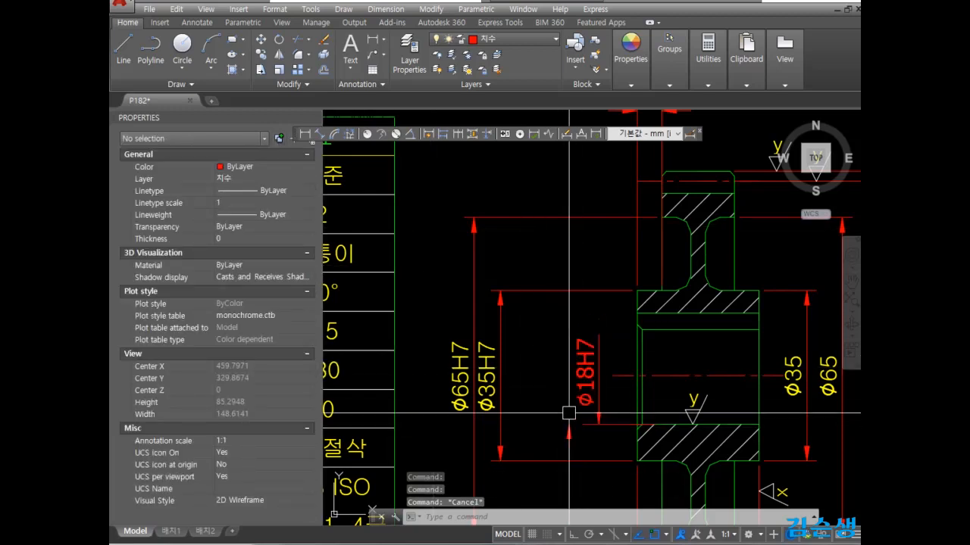
# - Examine the dimensions on the gear, the flange's half view and the shaft of part 2
pyautogui.scroll(-2, 602, 375)
pyautogui.moveTo(598, 375)
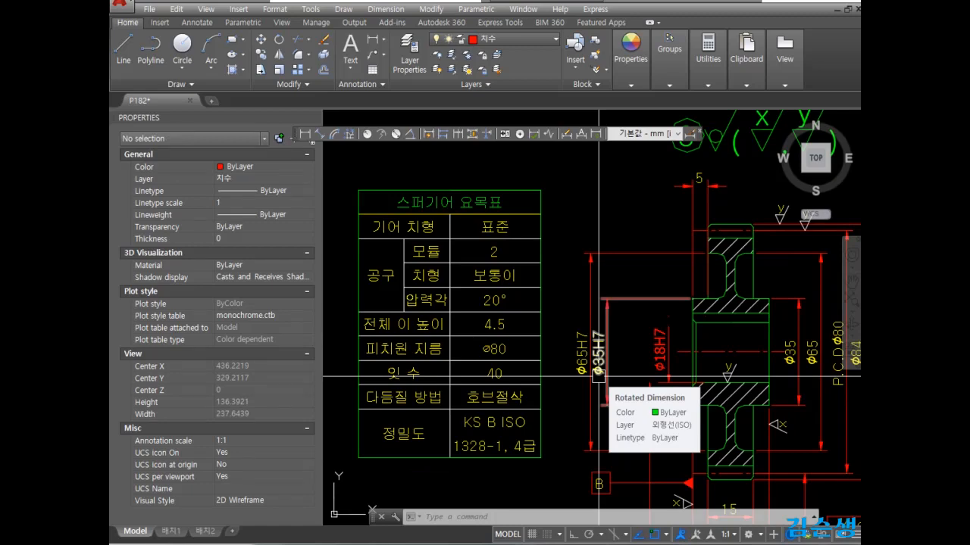
pyautogui.scroll(-2, 740, 273)
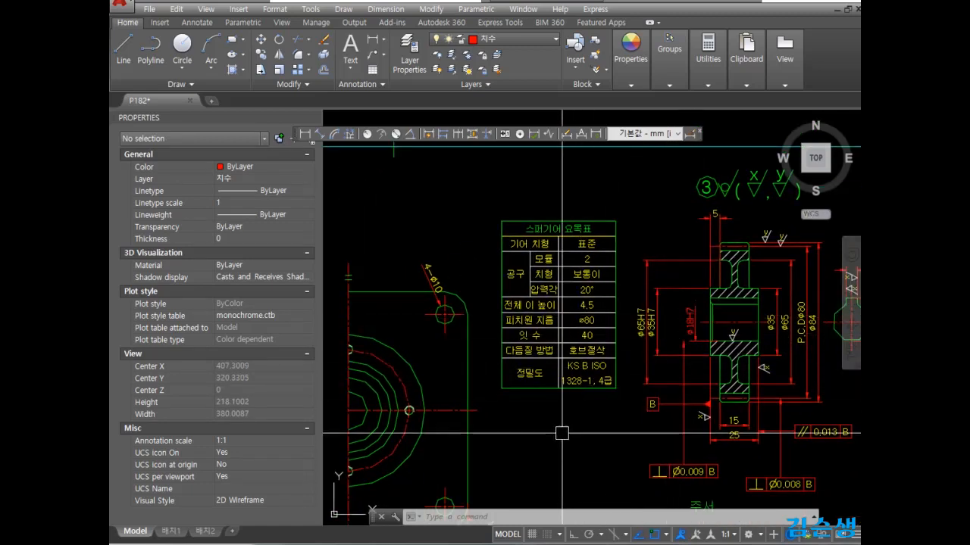
pyautogui.moveTo(548, 435); pyautogui.dragTo(686, 355, button='middle')
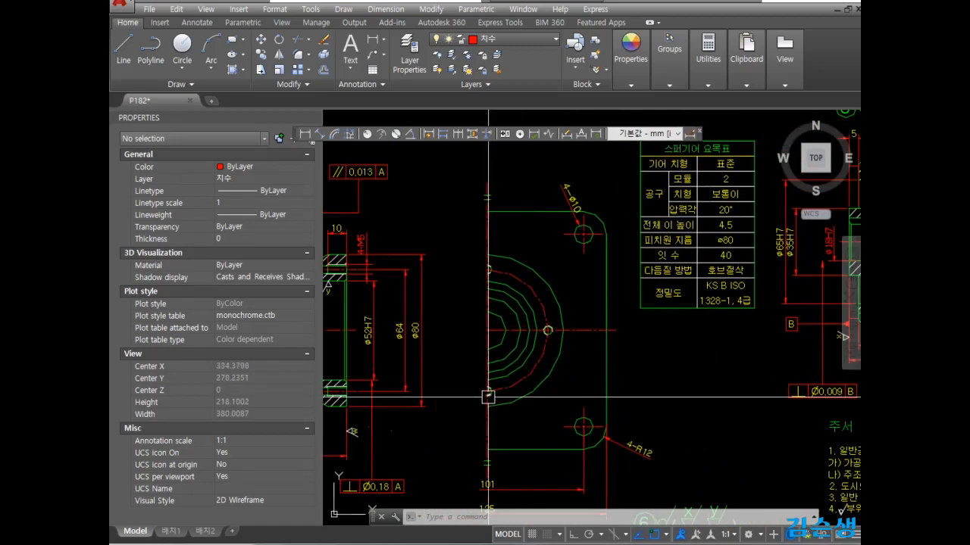
pyautogui.scroll(-5, 488, 397)
pyautogui.scroll(5, 584, 388)
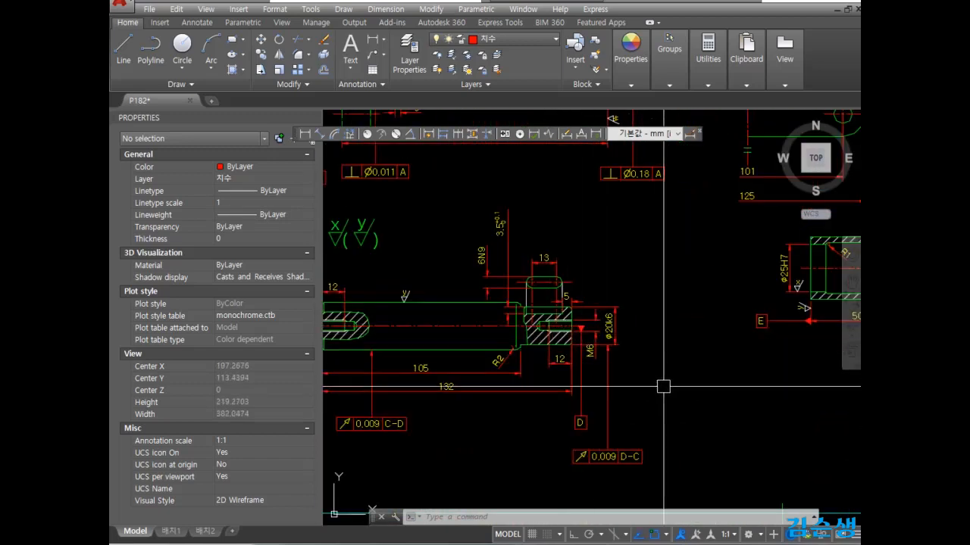
pyautogui.moveTo(532, 372); pyautogui.dragTo(667, 372, button='middle')
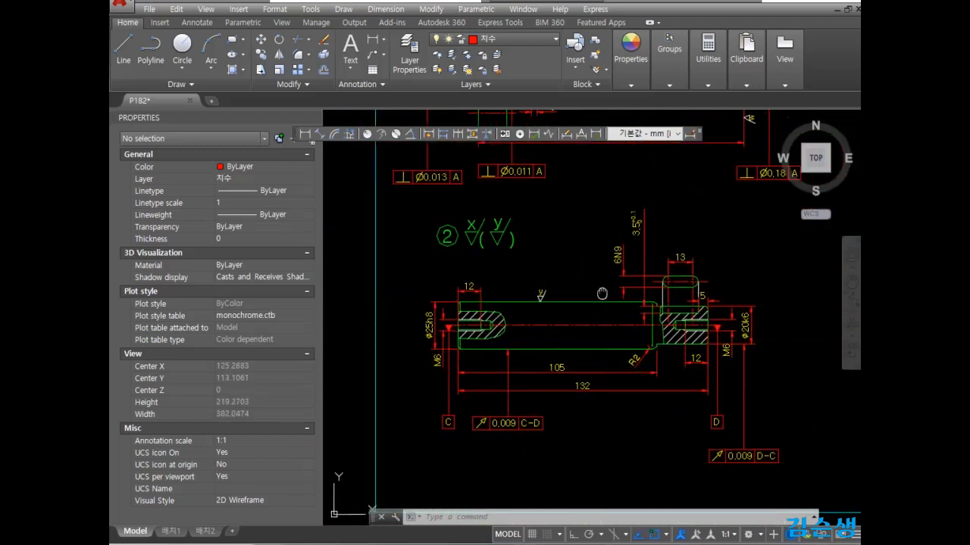
# - Add the %%c diameter prefix to the housing section's vertical dimensions 20, 35, 44, 52, 58, 52, 64 and 80 using DIMEDIT with New
pyautogui.moveTo(603, 293)
pyautogui.mouseDown(button='middle')
pyautogui.moveTo(596, 427)
pyautogui.moveTo(570, 416)
pyautogui.mouseUp(button='middle')
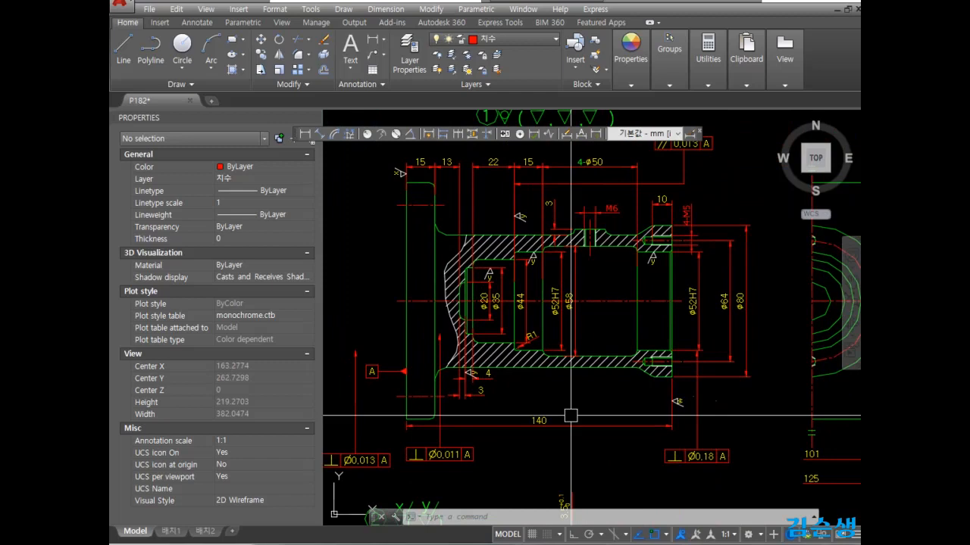
pyautogui.moveTo(590, 394); pyautogui.dragTo(523, 465, button='middle')
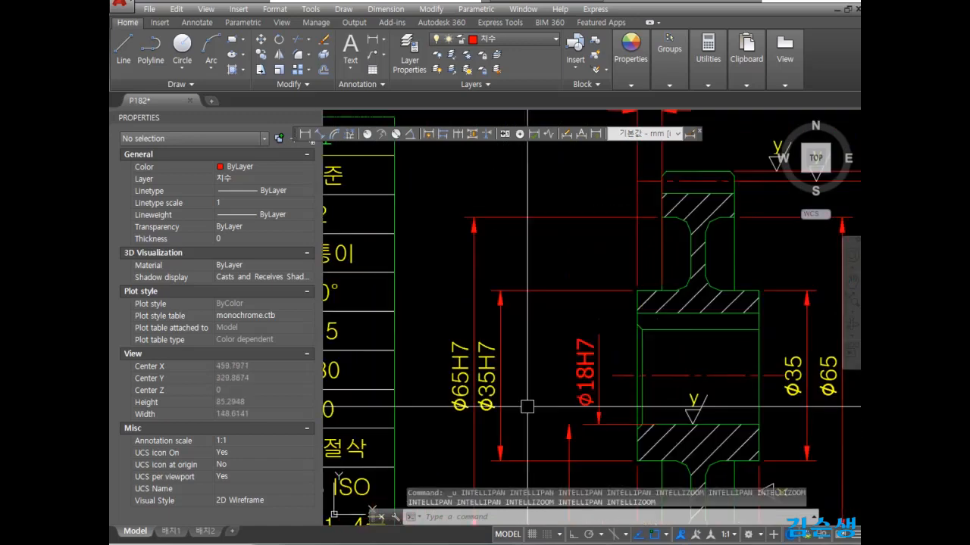
pyautogui.scroll(-3, 527, 407)
pyautogui.scroll(1, 527, 407)
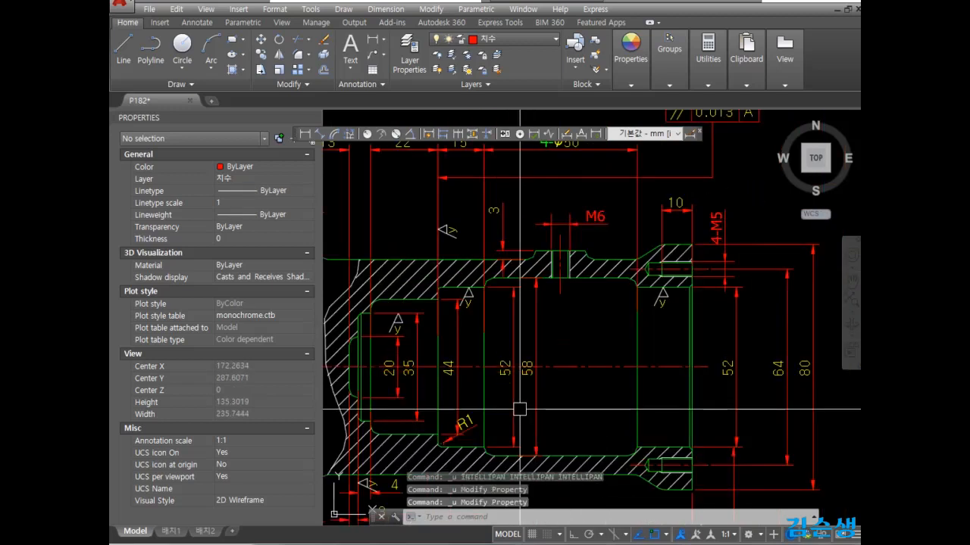
pyautogui.write('D')
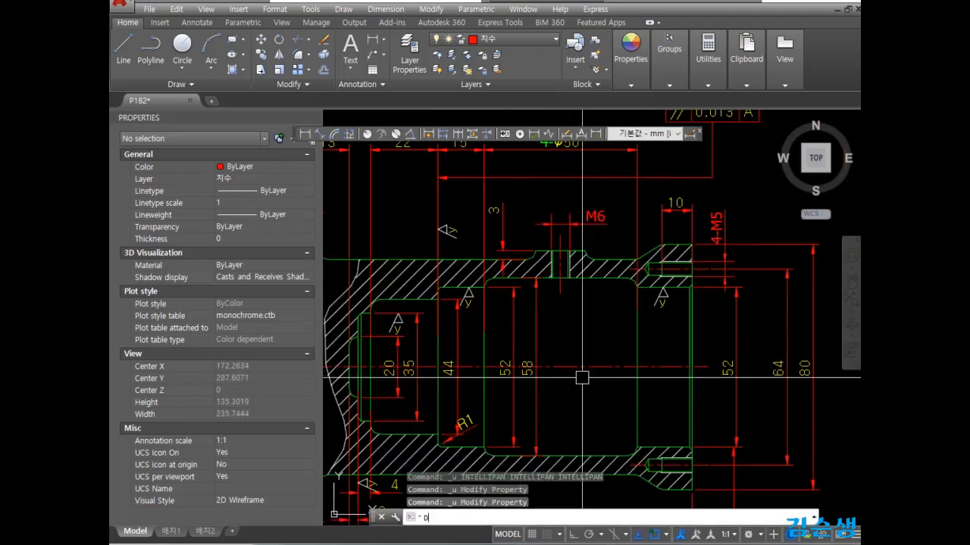
pyautogui.write('ED')
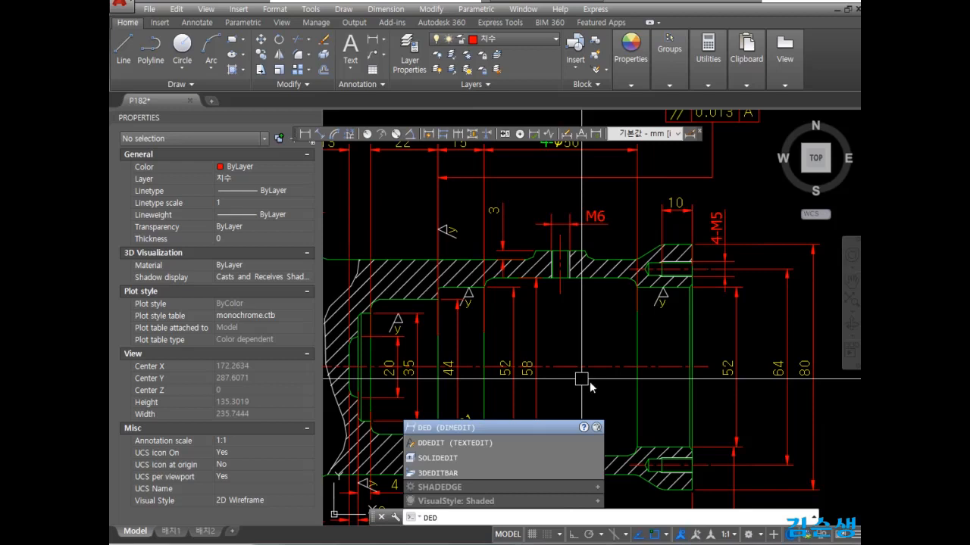
pyautogui.press('Return')
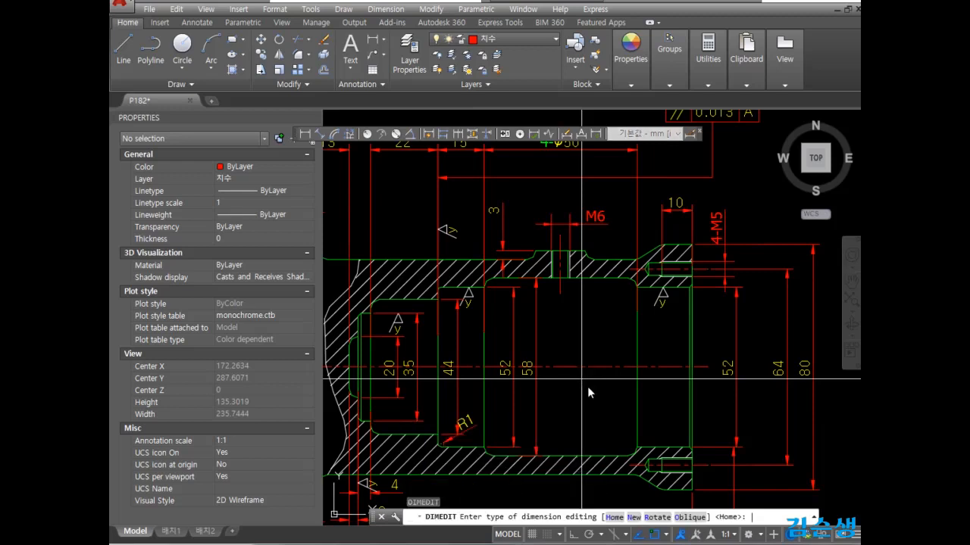
pyautogui.write('N')
pyautogui.press('Return')
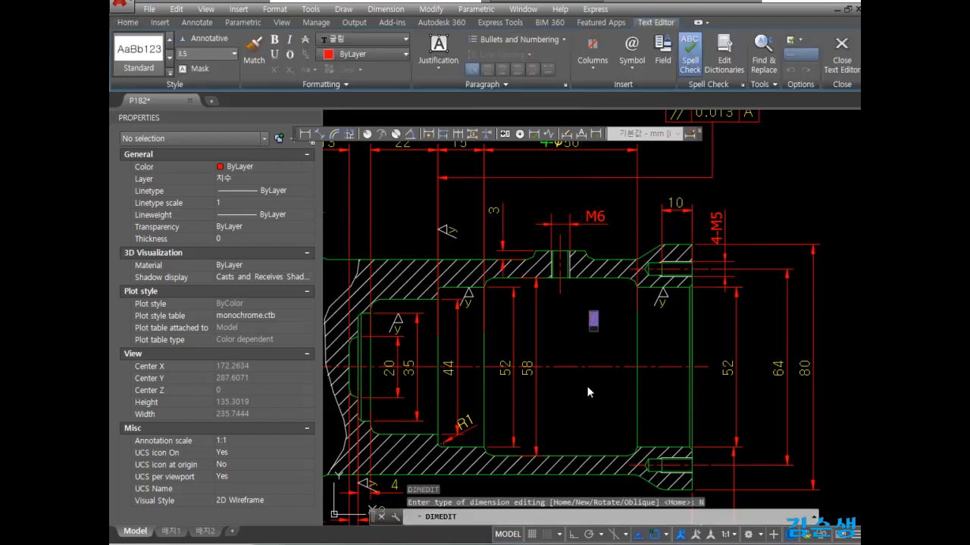
pyautogui.write('%%c')
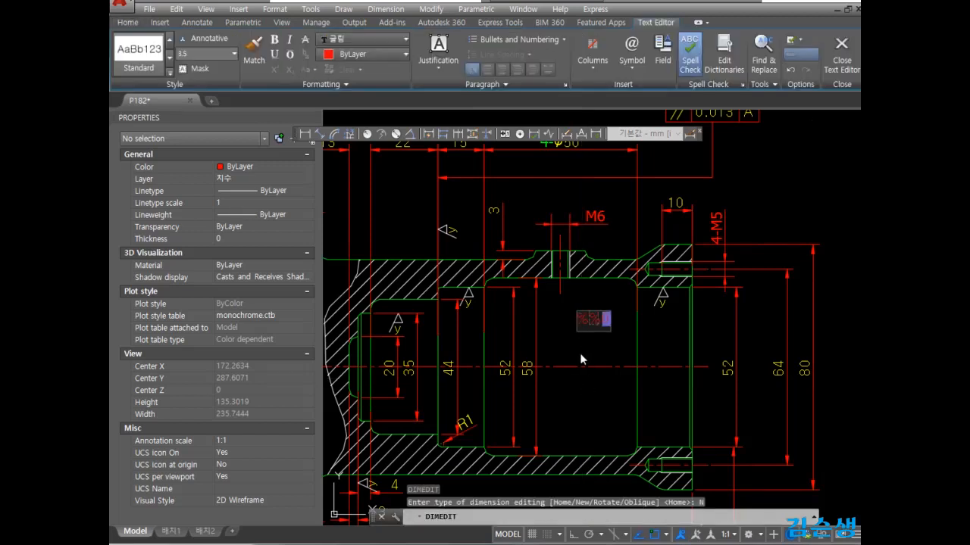
pyautogui.click(842, 53)
pyautogui.click(821, 401)
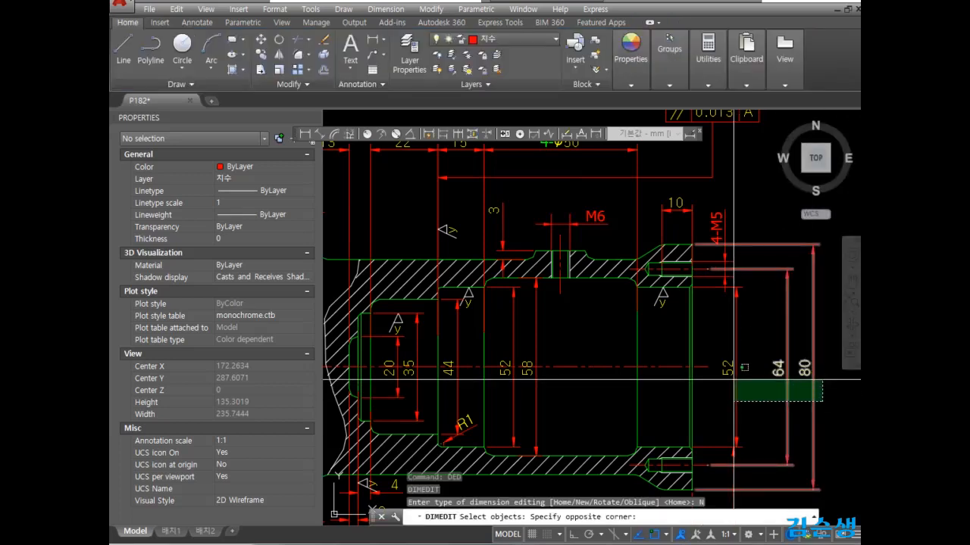
pyautogui.click(707, 384)
pyautogui.click(572, 395)
pyautogui.click(492, 393)
pyautogui.click(457, 388)
pyautogui.click(417, 385)
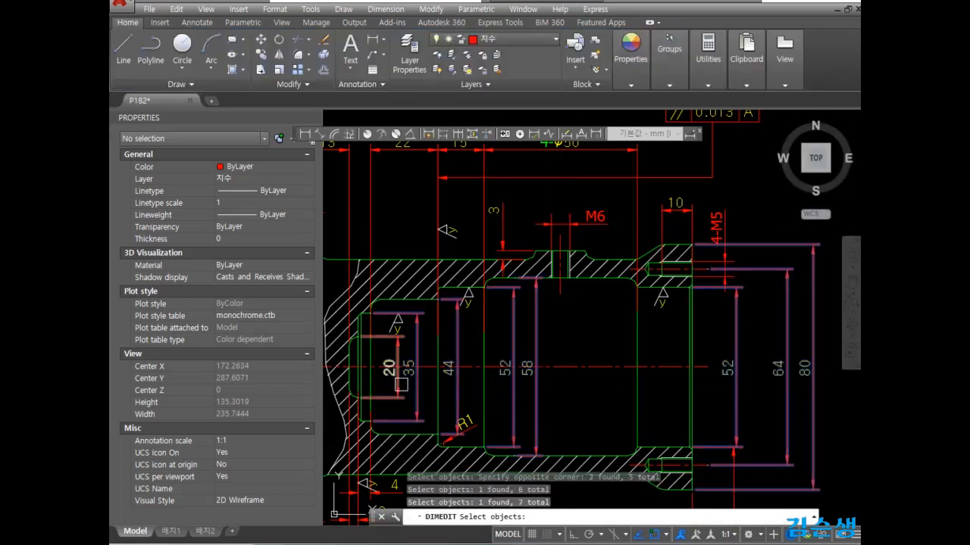
pyautogui.click(399, 384)
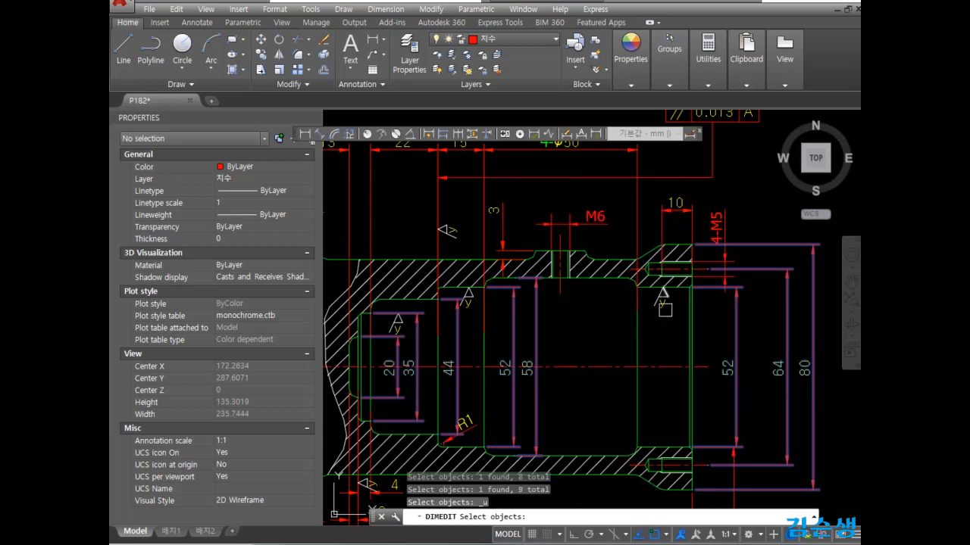
pyautogui.press('Return')
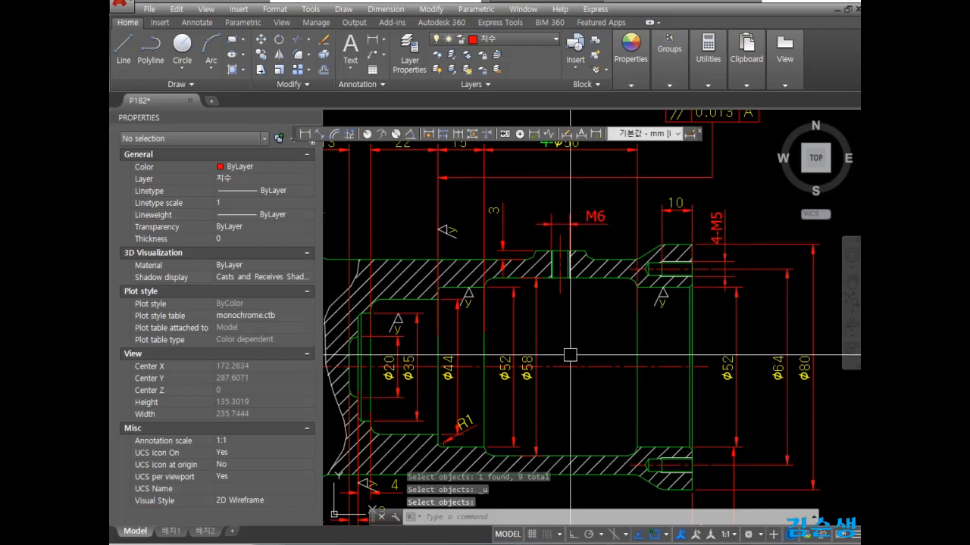
# - Change the text of both ø52 bore dimensions on the housing with DIMEDIT's New option, adding %%c before and H7 after the measured value
pyautogui.press('Return')
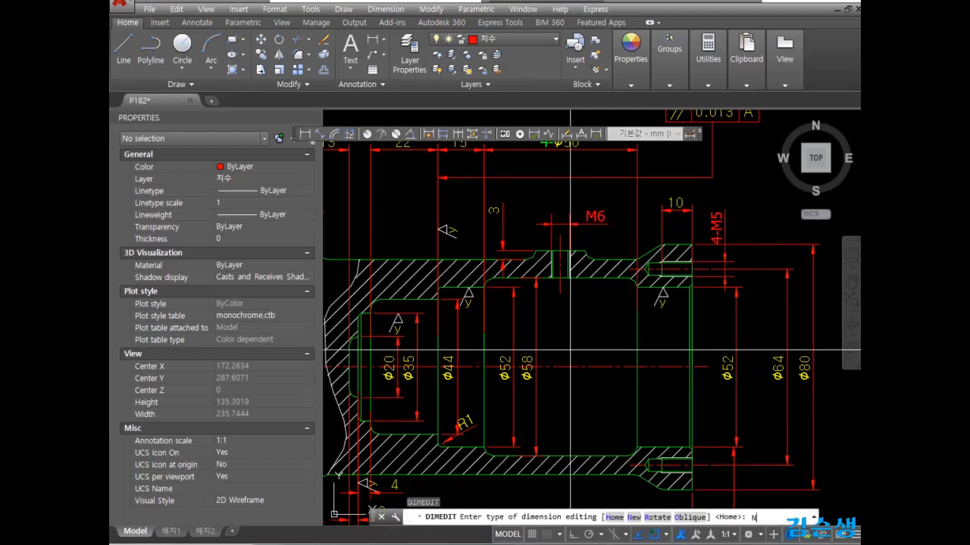
pyautogui.write('N')
pyautogui.press('Return')
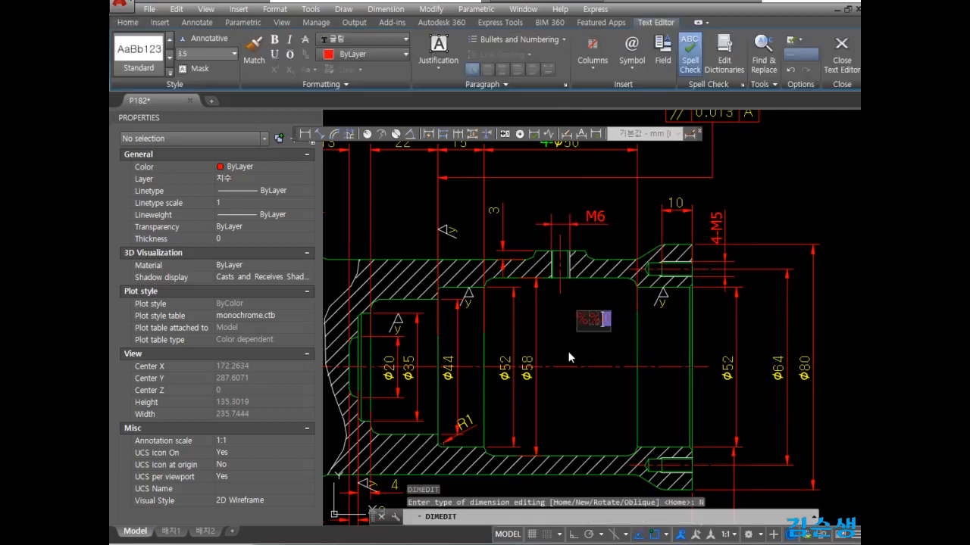
pyautogui.write('%%c')
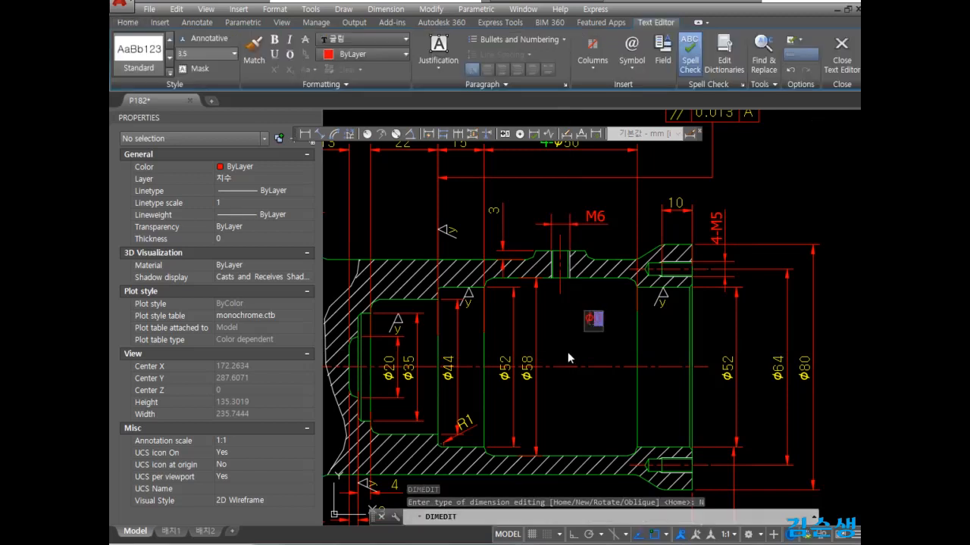
pyautogui.write('H7')
pyautogui.click(841, 55)
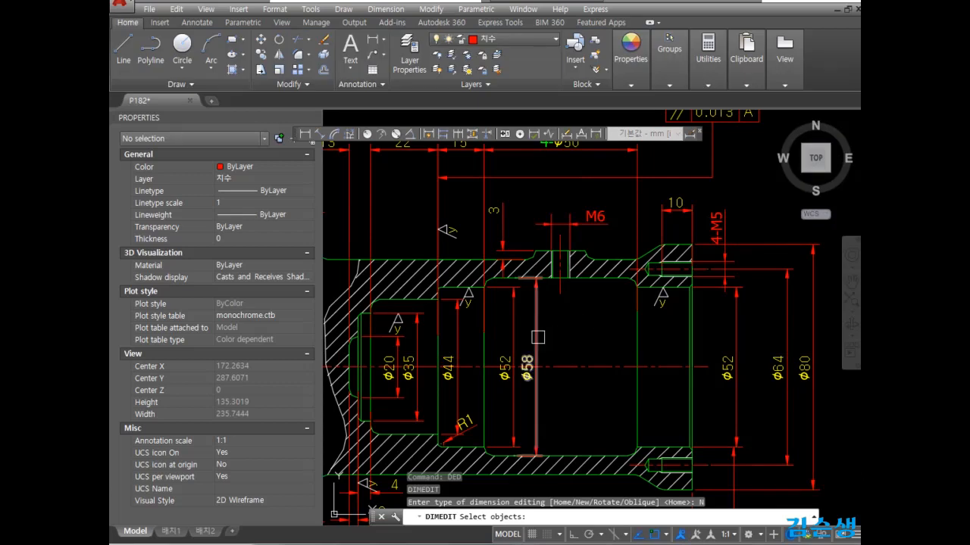
pyautogui.click(514, 364)
pyautogui.click(718, 363)
pyautogui.press('Return')
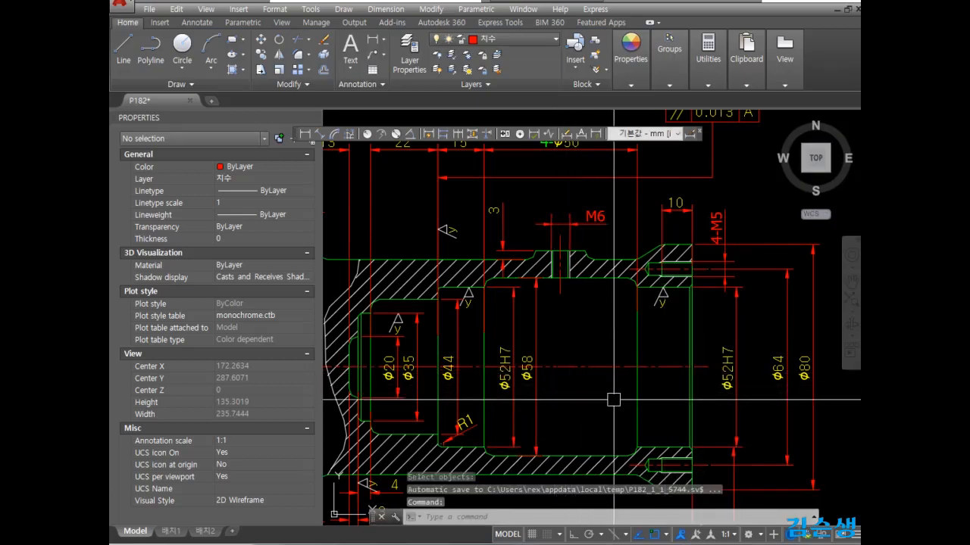
# - Inspect the text override stored in the properties of the two ø52H7 housing dimensions
pyautogui.click(509, 364)
pyautogui.click(739, 340)
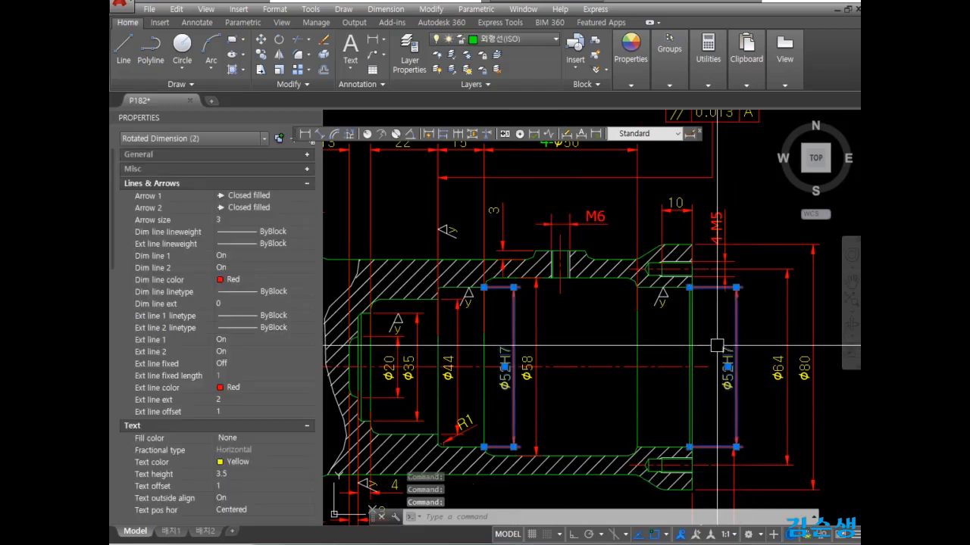
pyautogui.click(306, 184)
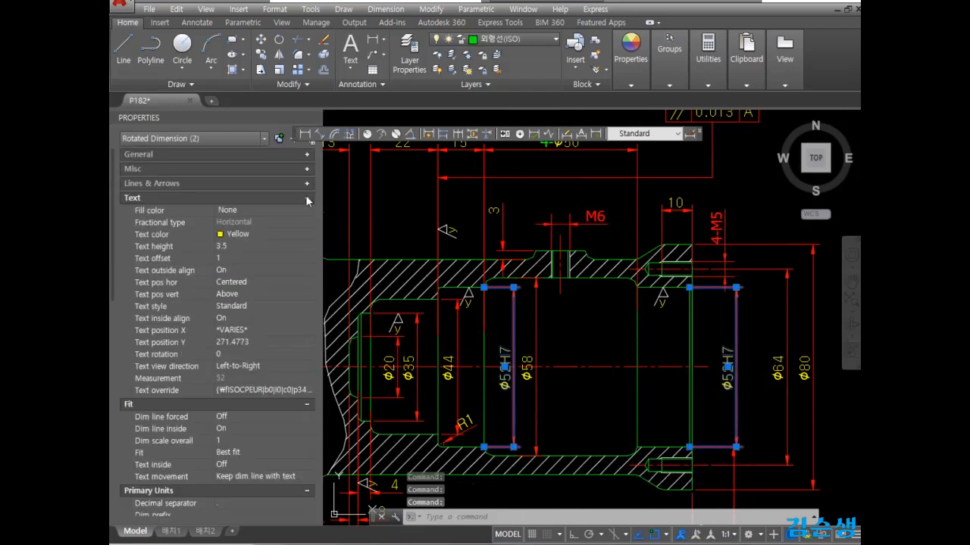
pyautogui.click(262, 390)
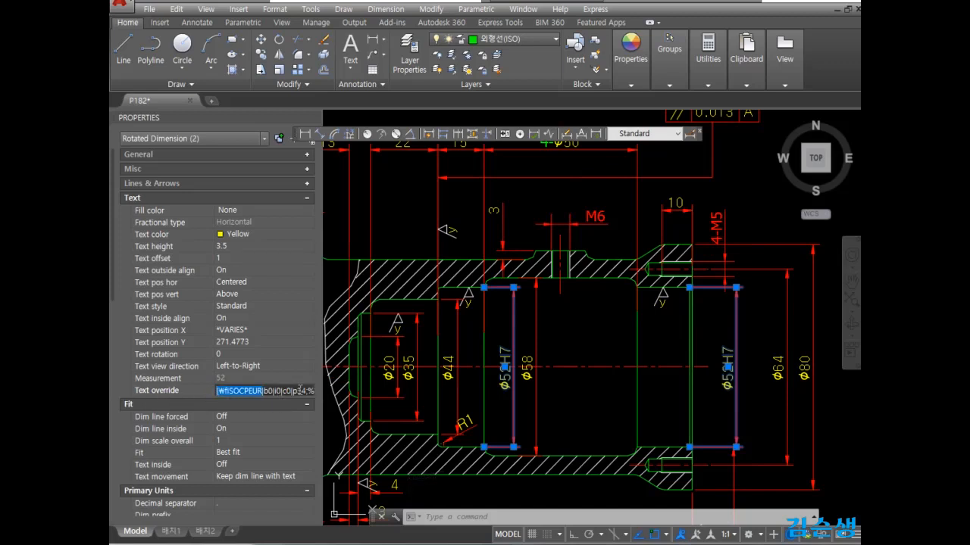
pyautogui.press('Escape')
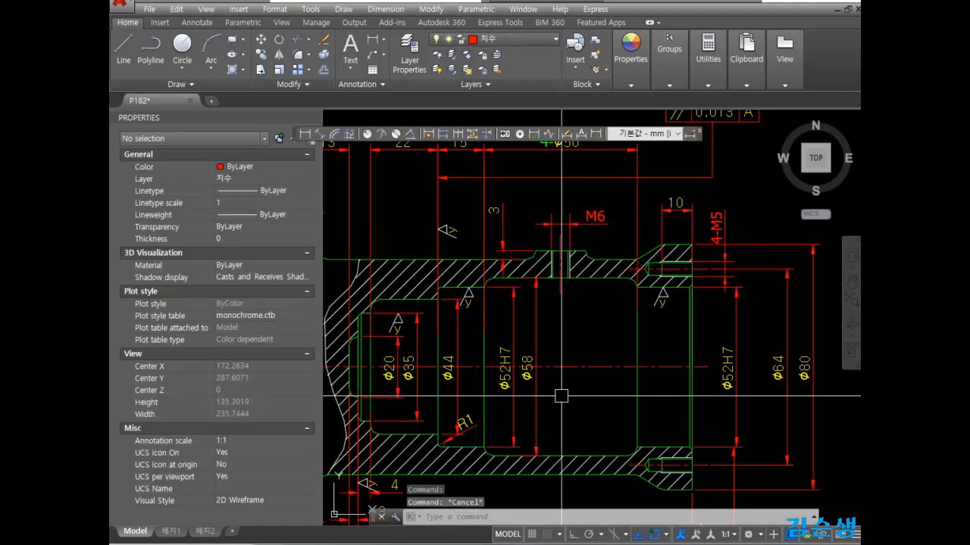
# - Undo the two DIMEDIT text edits on the housing's vertical dimensions and check the text override of both 52 dimensions
pyautogui.hotkey('ctrl', 'z')
pyautogui.hotkey('ctrl', 'z')
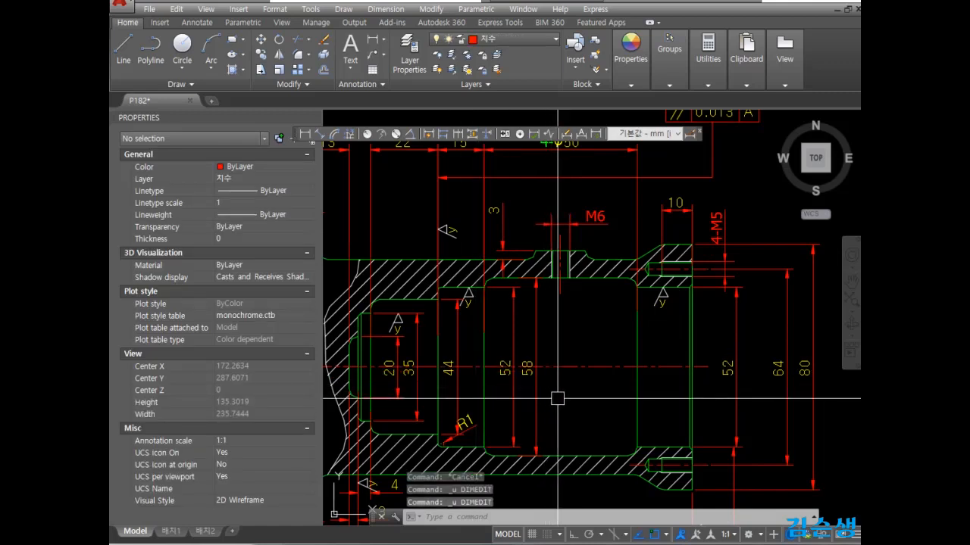
pyautogui.click(515, 389)
pyautogui.click(735, 409)
pyautogui.click(267, 390)
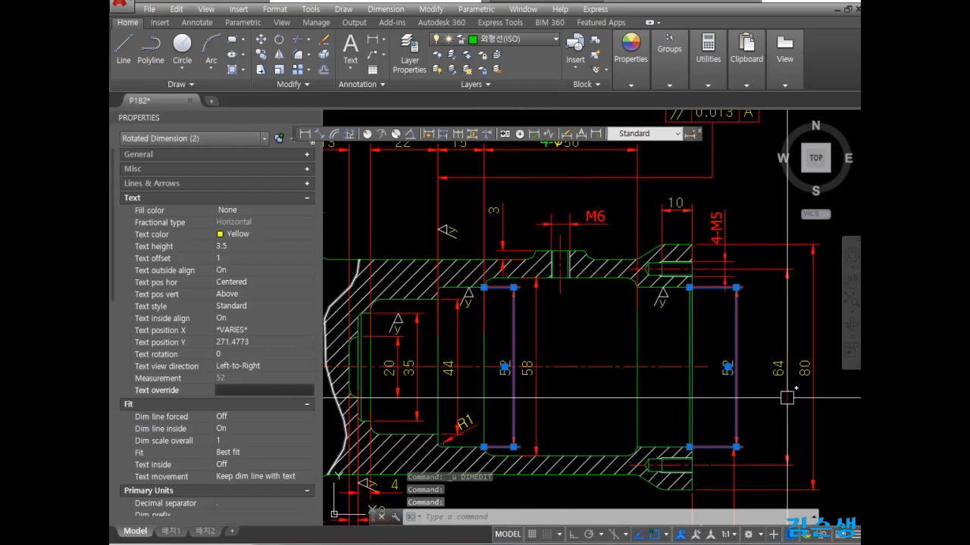
pyautogui.press('Escape')
# - Set the text override of the housing section's eight vertical diameter dimensions, from 20 to 80, to %%C<>
pyautogui.click(827, 398)
pyautogui.click(704, 385)
pyautogui.click(552, 395)
pyautogui.click(501, 390)
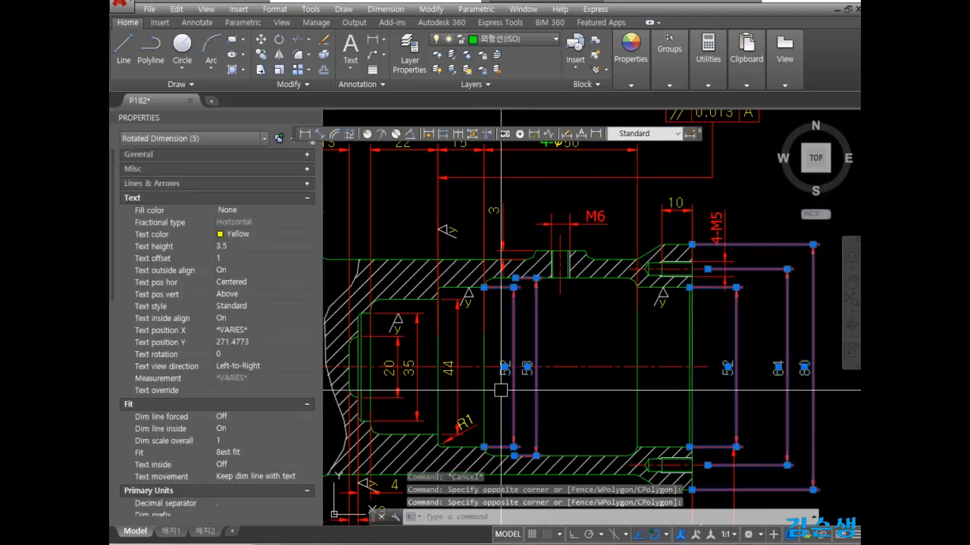
pyautogui.click(457, 391)
pyautogui.click(417, 387)
pyautogui.click(398, 383)
pyautogui.click(261, 390)
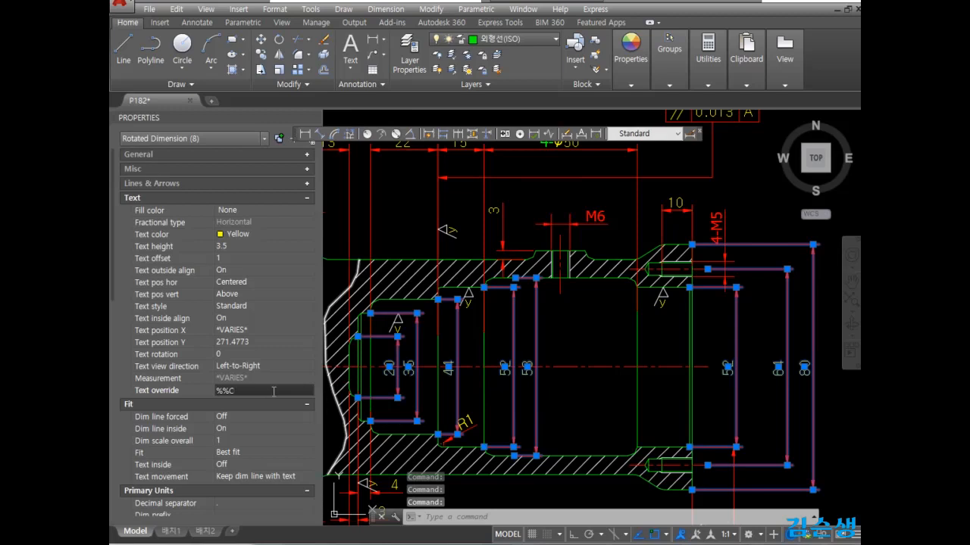
pyautogui.write('%%C<>')
pyautogui.press('Return')
pyautogui.press('Escape')
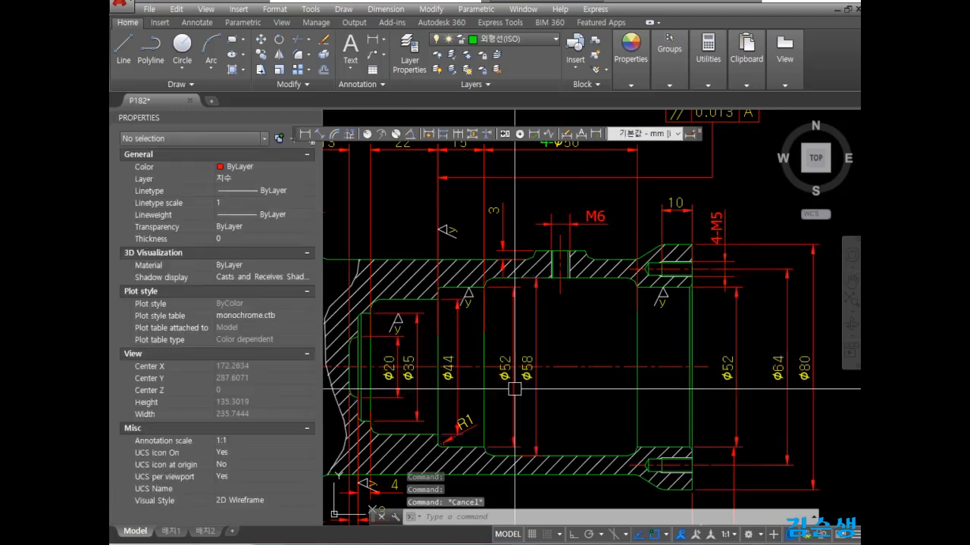
# - Append H7 to the text override of both ø52 bore dimensions on the housing, making it %%C<>H7
pyautogui.click(514, 387)
pyautogui.click(736, 390)
pyautogui.click(273, 390)
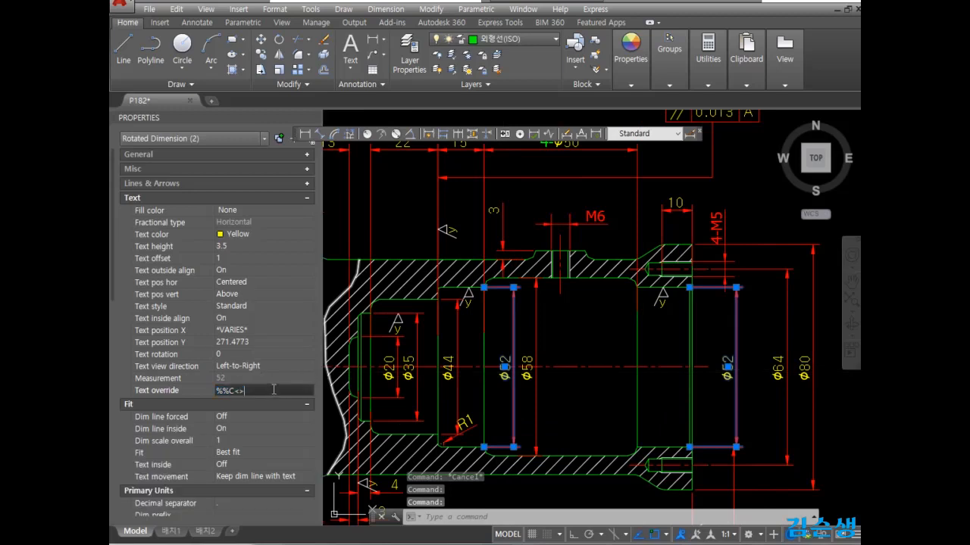
pyautogui.write('H7')
pyautogui.press('Return')
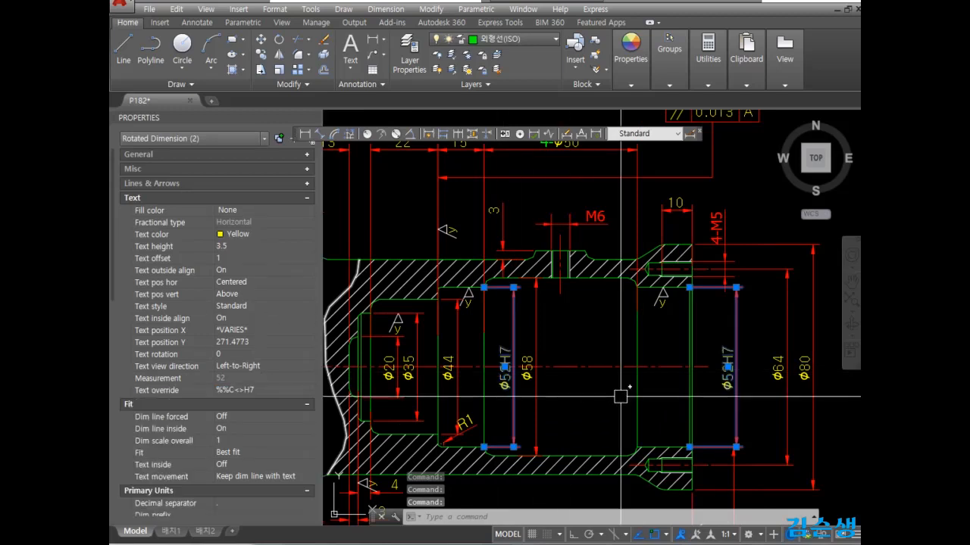
pyautogui.click(601, 400)
pyautogui.press('Escape')
pyautogui.press('Escape')
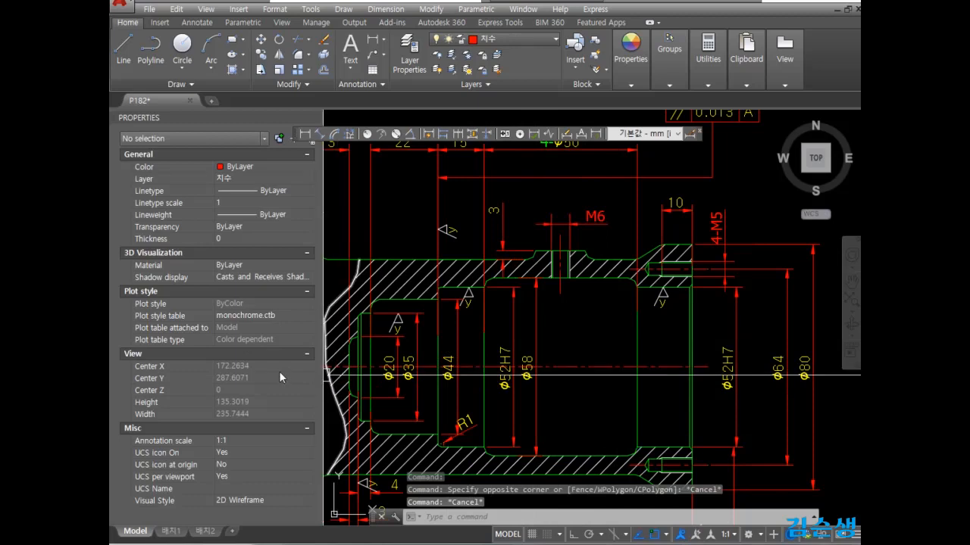
# - Turn off Dim line 2 and Ext line 2 for the gear's ø20H7 bore dimension in its properties
pyautogui.moveTo(826, 348); pyautogui.dragTo(429, 371, button='middle')
pyautogui.moveTo(565, 375); pyautogui.dragTo(374, 422, button='middle')
pyautogui.click(514, 322)
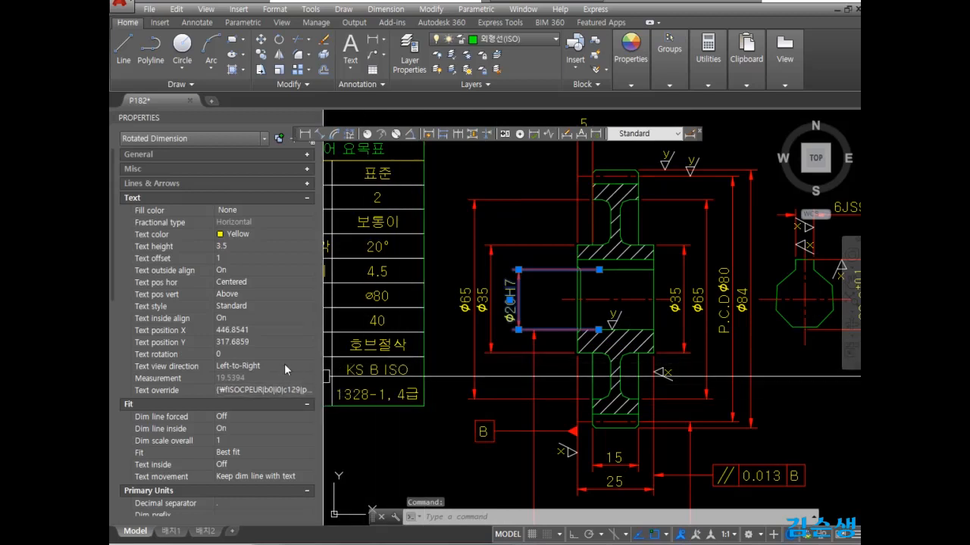
pyautogui.click(304, 184)
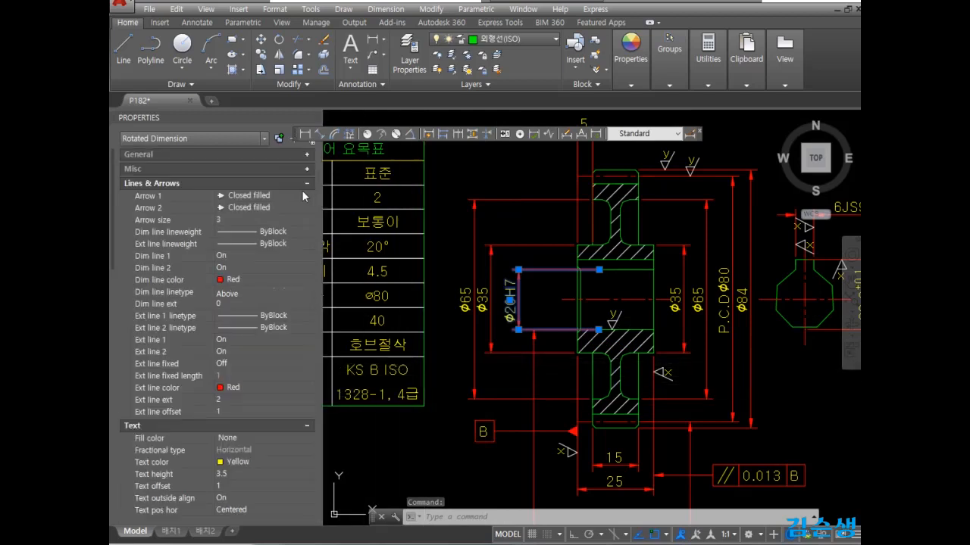
pyautogui.click(249, 279)
pyautogui.click(243, 352)
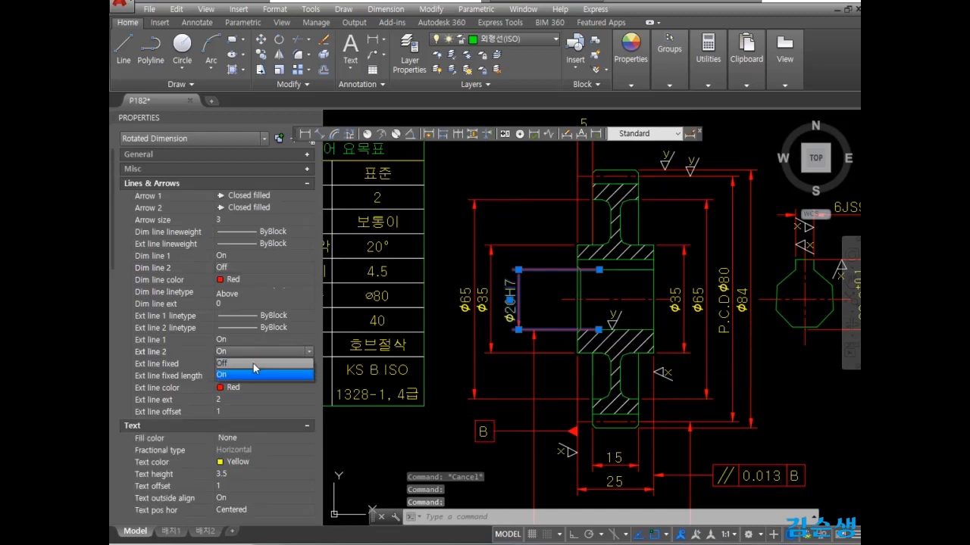
pyautogui.click(258, 363)
pyautogui.press('Escape')
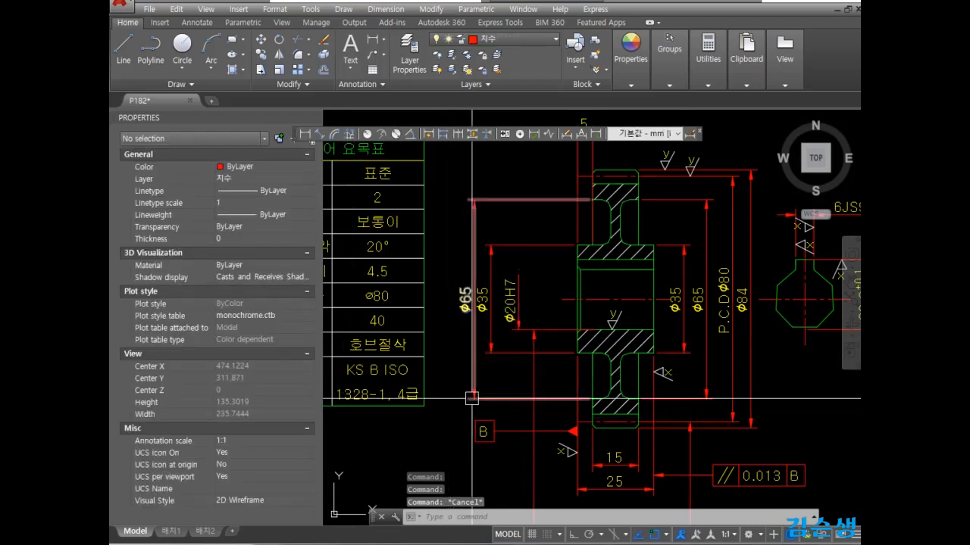
pyautogui.moveTo(369, 392); pyautogui.dragTo(517, 386, button='middle')
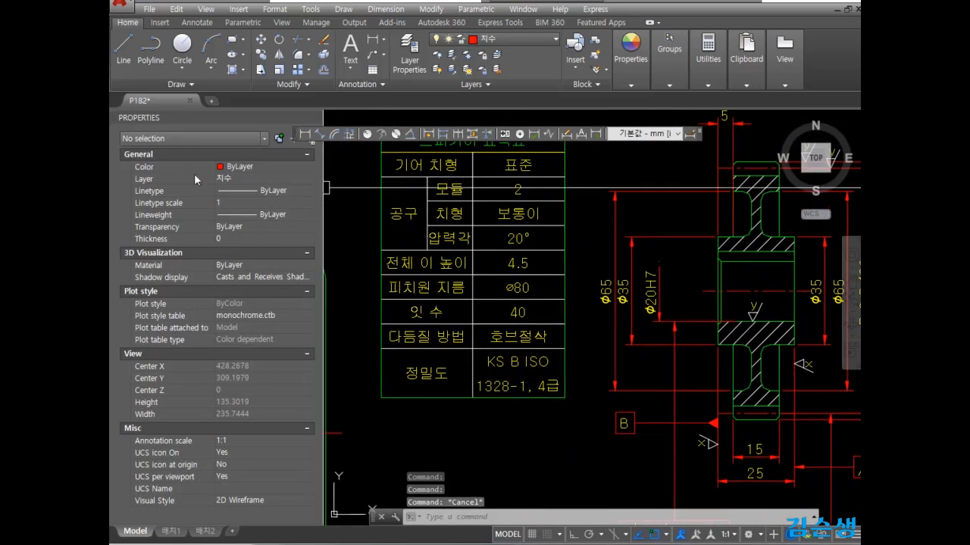
pyautogui.moveTo(441, 328); pyautogui.dragTo(653, 314, button='middle')
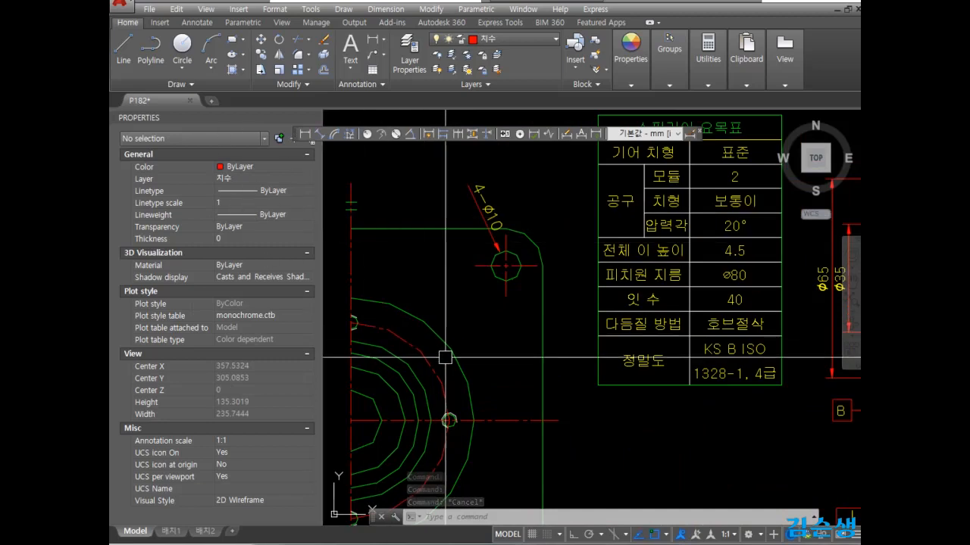
# - Examine the surface finish symbols placed along the housing section's bores and dimension lines
pyautogui.scroll(-1, 444, 357)
pyautogui.moveTo(359, 355); pyautogui.dragTo(496, 333, button='middle')
pyautogui.moveTo(431, 385); pyautogui.dragTo(563, 359, button='middle')
pyautogui.moveTo(468, 364); pyautogui.dragTo(484, 355, button='middle')
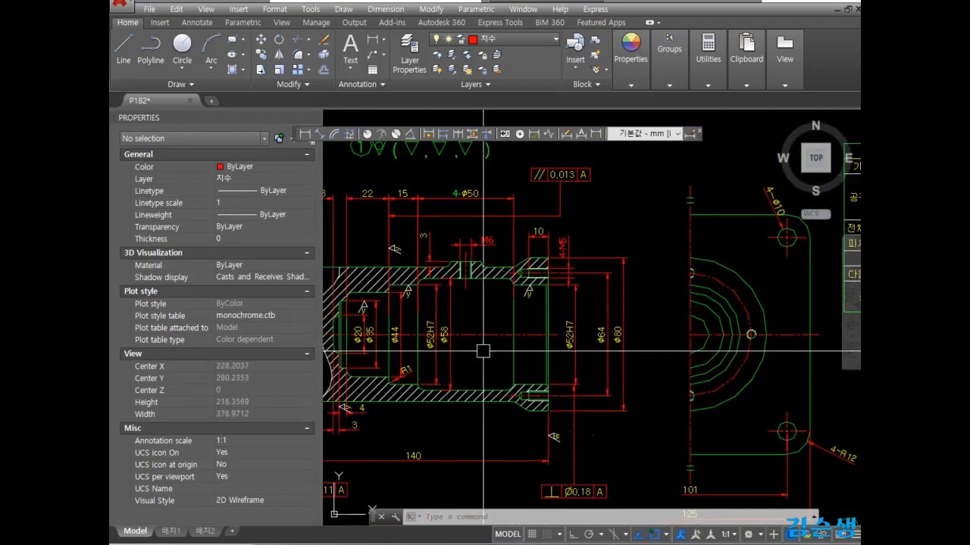
pyautogui.moveTo(502, 294); pyautogui.dragTo(555, 345, button='middle')
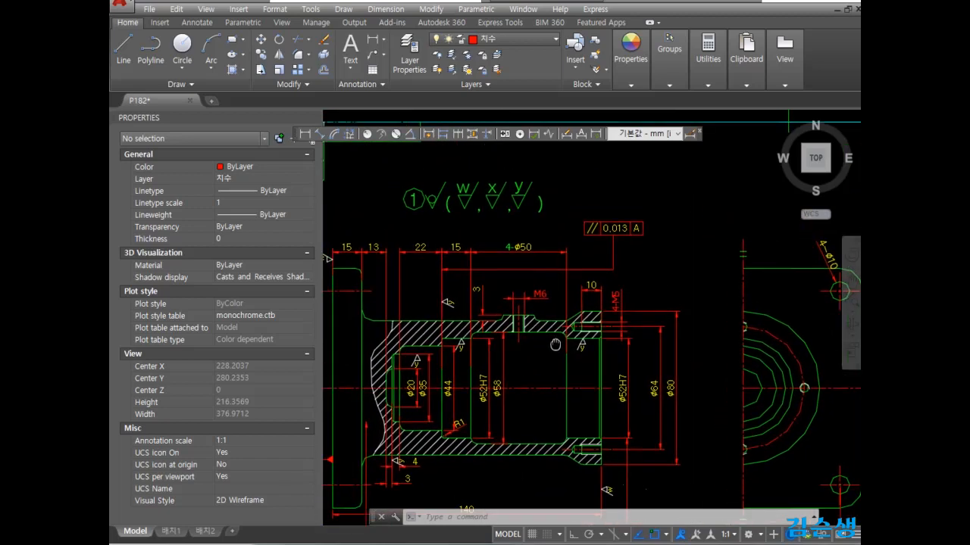
pyautogui.scroll(4, 455, 288)
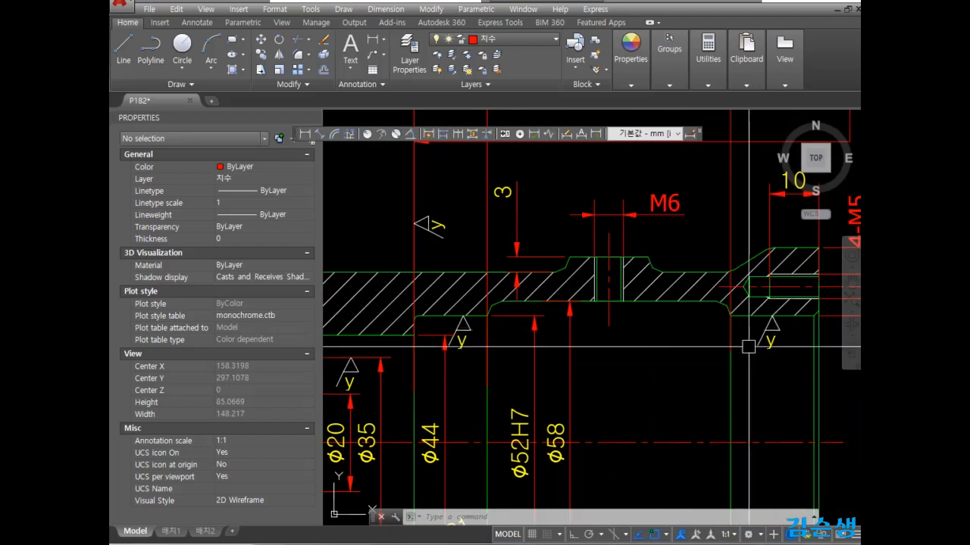
pyautogui.moveTo(423, 377); pyautogui.dragTo(539, 368, button='middle')
pyautogui.scroll(-4, 504, 243)
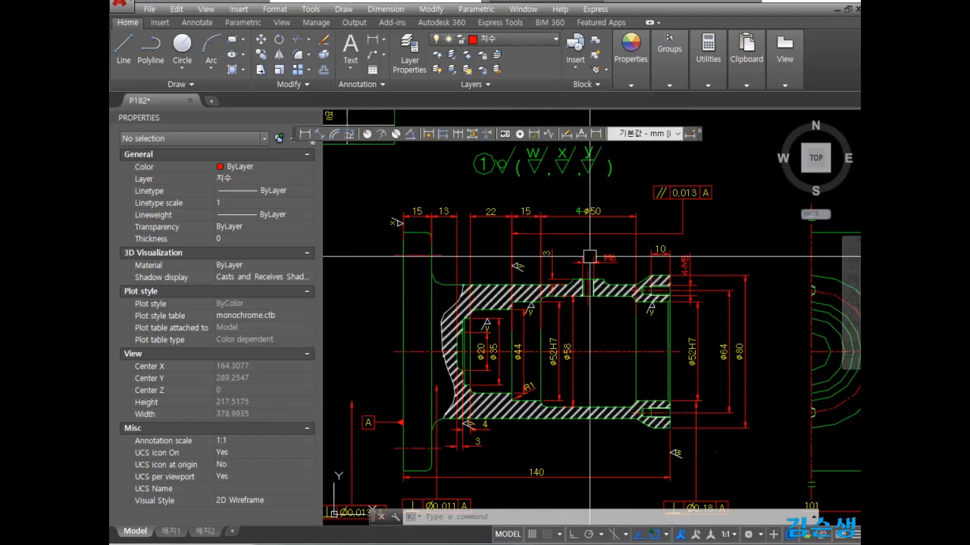
# - Move the three rings of w, x and y surface finish symbols into the free space above the housing's side view
pyautogui.moveTo(589, 257); pyautogui.dragTo(444, 431, button='middle')
pyautogui.moveTo(523, 316); pyautogui.dragTo(571, 409, button='middle')
pyautogui.moveTo(468, 301); pyautogui.dragTo(504, 296, button='middle')
pyautogui.scroll(2, 520, 292)
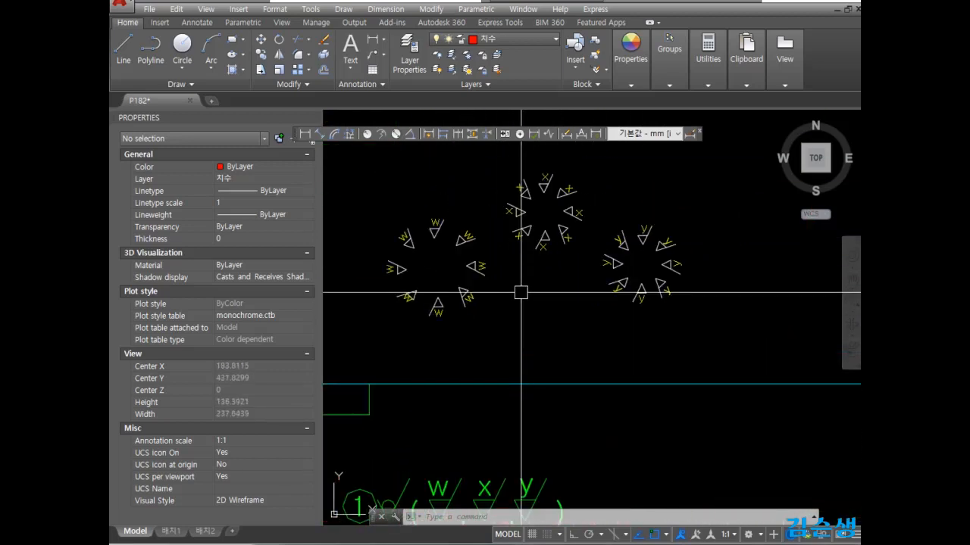
pyautogui.write('m')
pyautogui.press('Return')
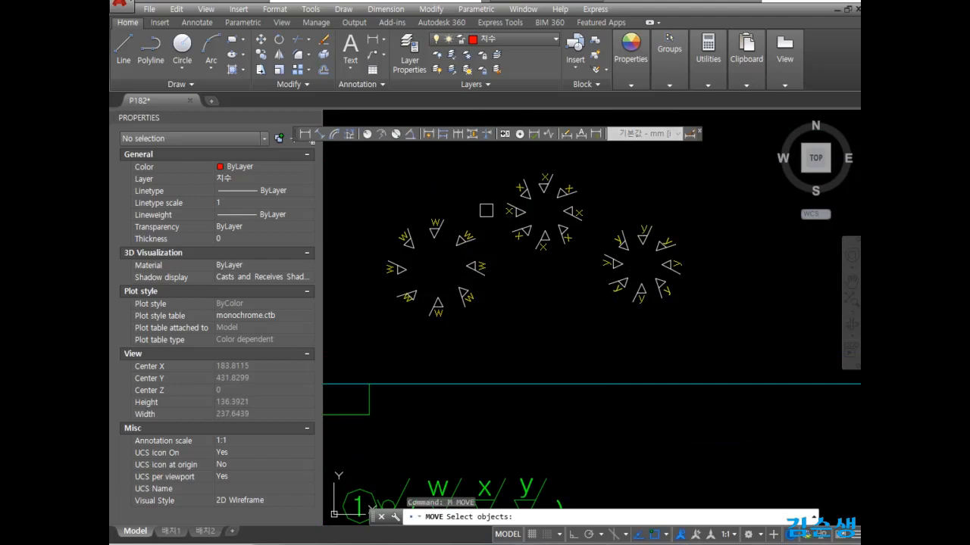
pyautogui.click(361, 154)
pyautogui.click(692, 340)
pyautogui.press('Return')
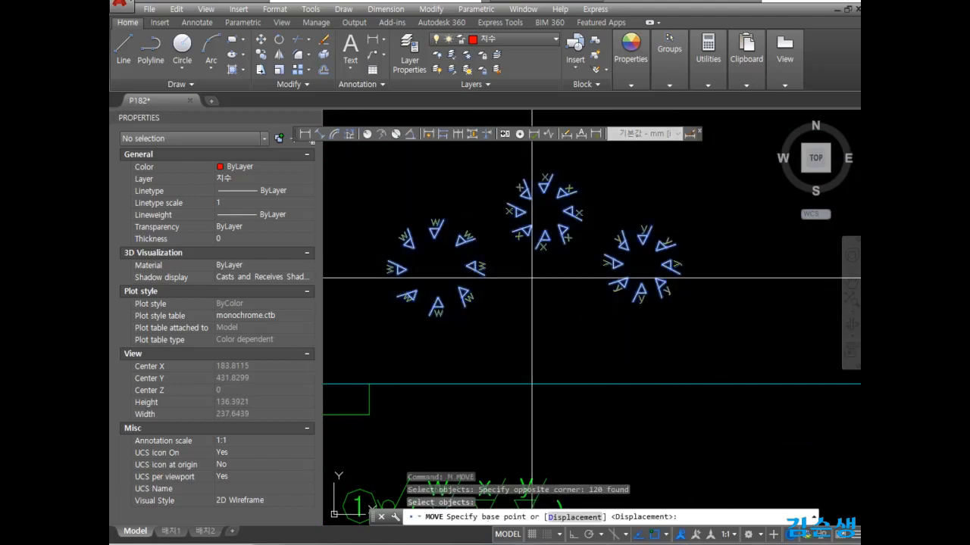
pyautogui.click(531, 274)
pyautogui.moveTo(597, 386)
pyautogui.mouseDown(button='middle')
pyautogui.moveTo(562, 218)
pyautogui.moveTo(547, 199)
pyautogui.mouseUp(button='middle')
pyautogui.scroll(-2, 547, 198)
pyautogui.moveTo(577, 289); pyautogui.dragTo(560, 231, button='middle')
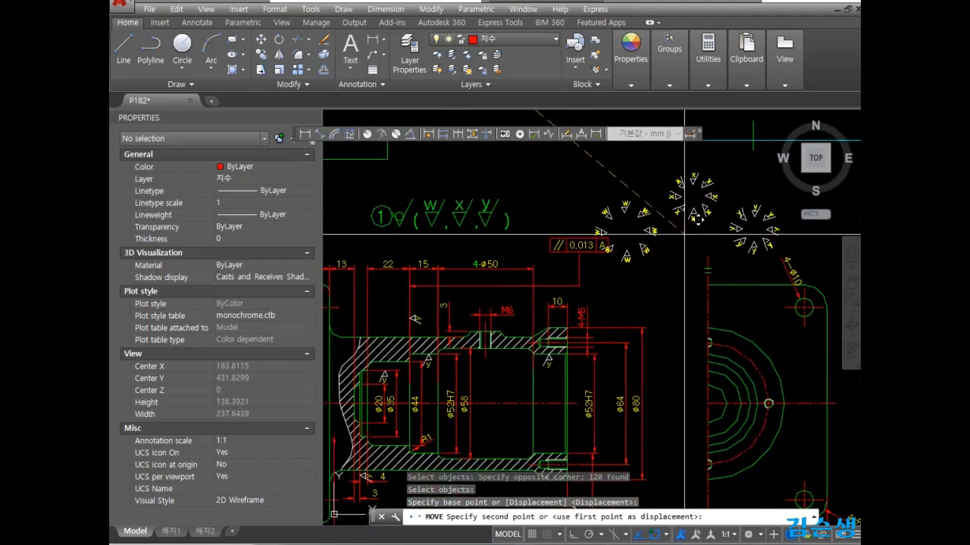
pyautogui.click(701, 226)
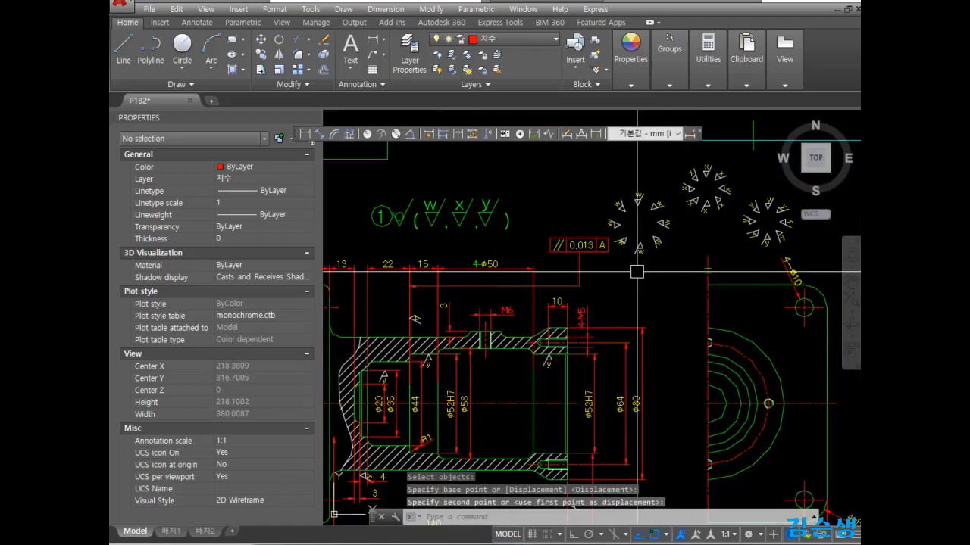
# - Copy the upright x surface finish symbol onto the gear's ø20H7 bore extension line and its upper outer-diameter extension line
pyautogui.moveTo(638, 270); pyautogui.dragTo(495, 430, button='middle')
pyautogui.scroll(1, 561, 326)
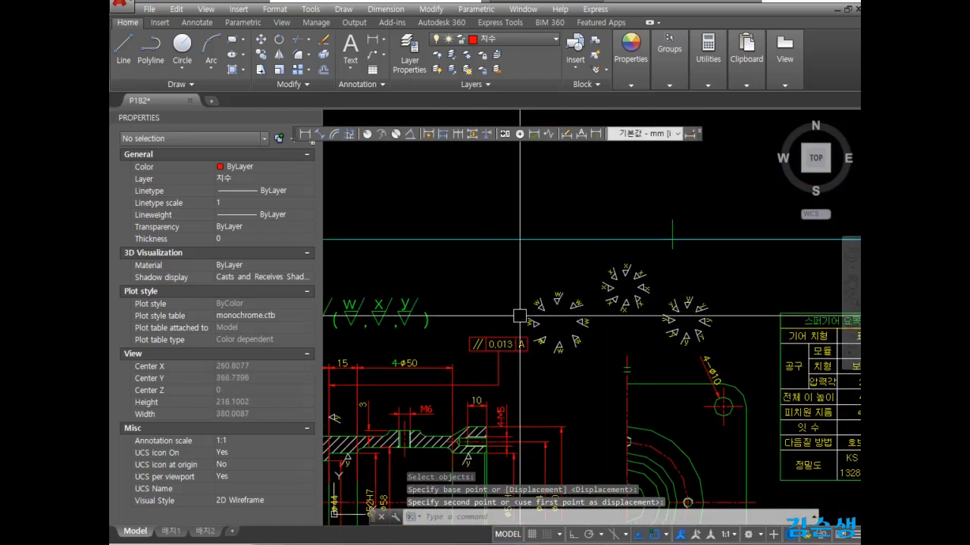
pyautogui.scroll(3, 621, 318)
pyautogui.write('ct ')
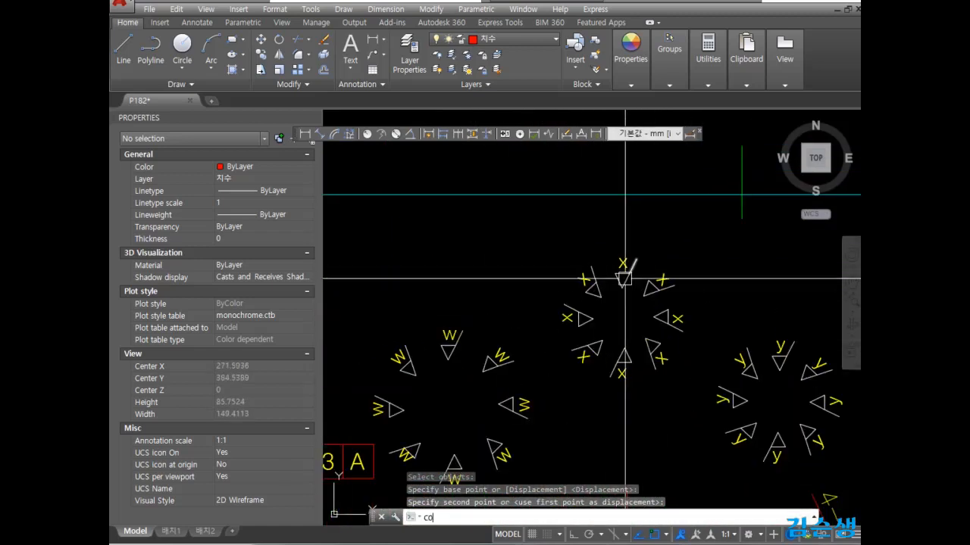
pyautogui.write('o')
pyautogui.press('Return')
pyautogui.scroll(3, 626, 279)
pyautogui.moveTo(644, 277); pyautogui.dragTo(609, 238)
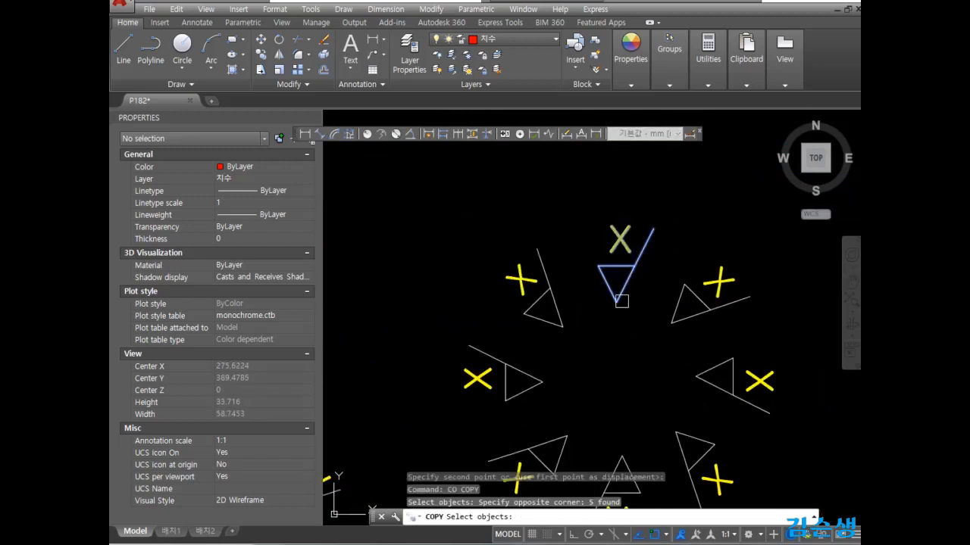
pyautogui.press('Return')
pyautogui.click(615, 302)
pyautogui.scroll(-5, 615, 301)
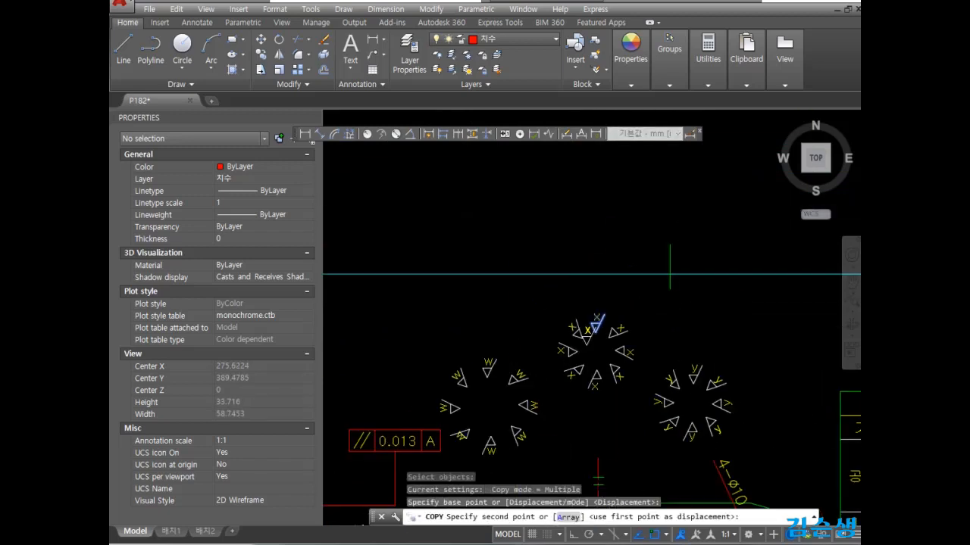
pyautogui.moveTo(554, 375)
pyautogui.mouseDown(button='middle')
pyautogui.moveTo(604, 325)
pyautogui.moveTo(619, 323)
pyautogui.mouseUp(button='middle')
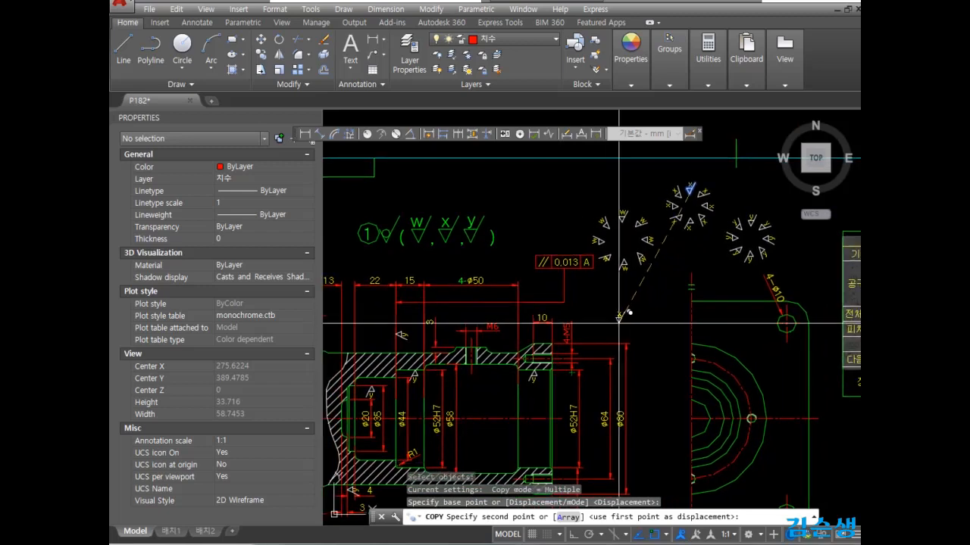
pyautogui.moveTo(619, 389); pyautogui.dragTo(669, 287, button='middle')
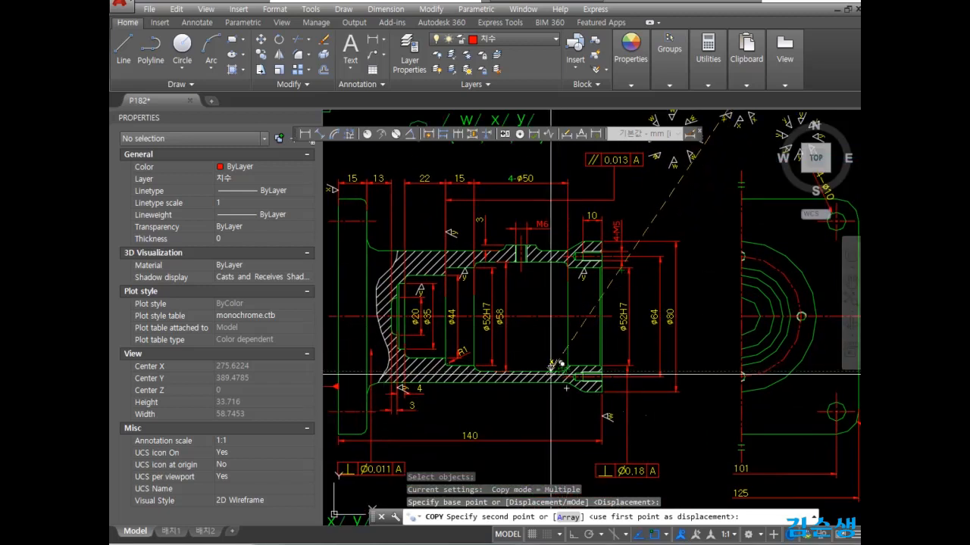
pyautogui.moveTo(568, 371); pyautogui.dragTo(397, 405, button='middle')
pyautogui.moveTo(822, 313); pyautogui.dragTo(534, 364, button='middle')
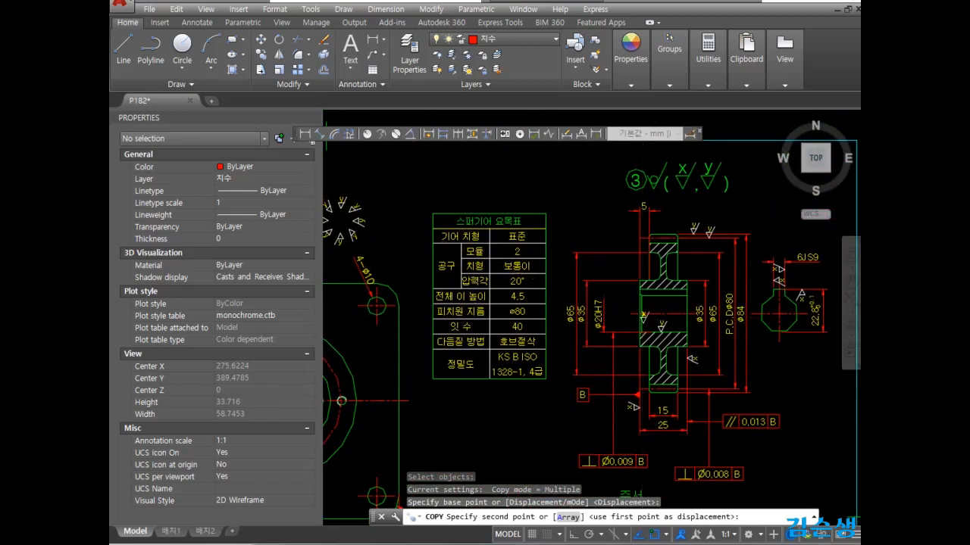
pyautogui.scroll(2, 642, 319)
pyautogui.click(606, 413)
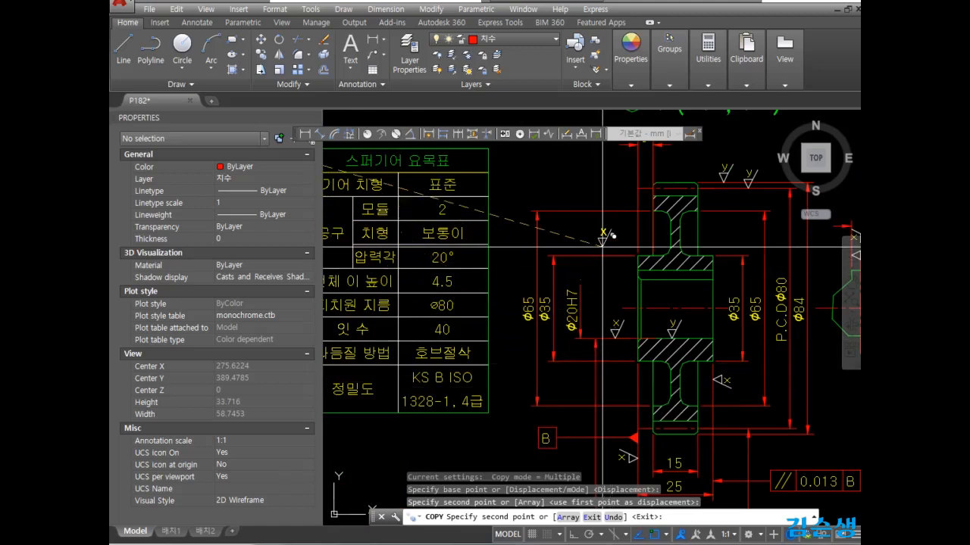
pyautogui.click(714, 189)
pyautogui.moveTo(798, 184); pyautogui.dragTo(673, 222, button='middle')
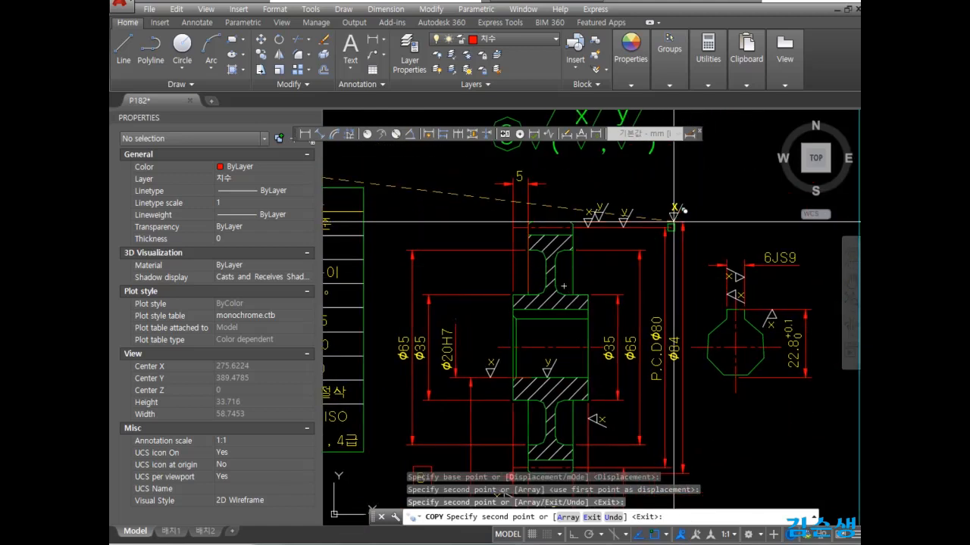
pyautogui.click(671, 224)
# - Place further upright x symbol copies on part 6's ø25H7 bore lines and on the shaft's upper surface and ø20k6 extension line
pyautogui.moveTo(591, 386)
pyautogui.mouseDown(button='middle')
pyautogui.moveTo(634, 288)
pyautogui.moveTo(777, 114)
pyautogui.mouseUp(button='middle')
pyautogui.moveTo(578, 439); pyautogui.dragTo(697, 280, button='middle')
pyautogui.scroll(2, 526, 341)
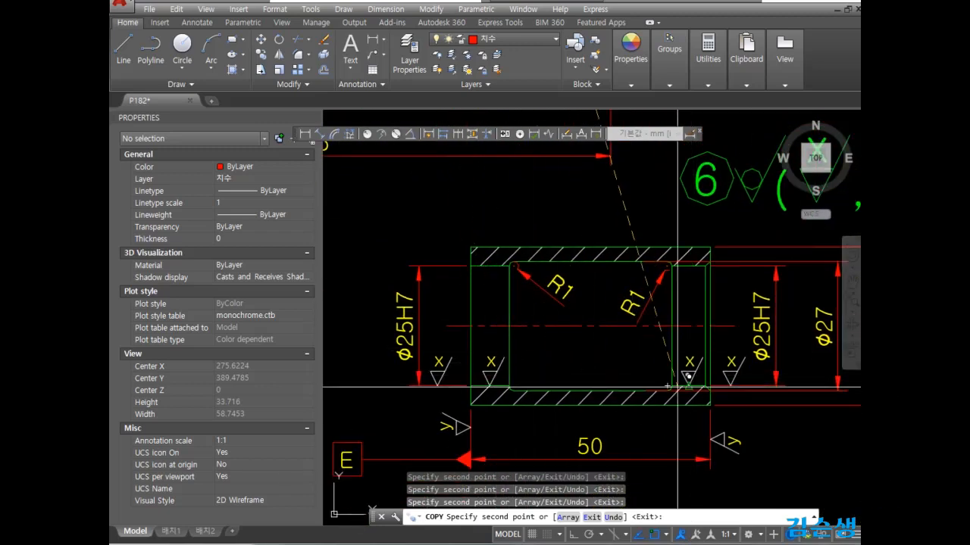
pyautogui.scroll(-2, 509, 383)
pyautogui.moveTo(509, 382); pyautogui.dragTo(751, 351, button='middle')
pyautogui.scroll(1, 563, 372)
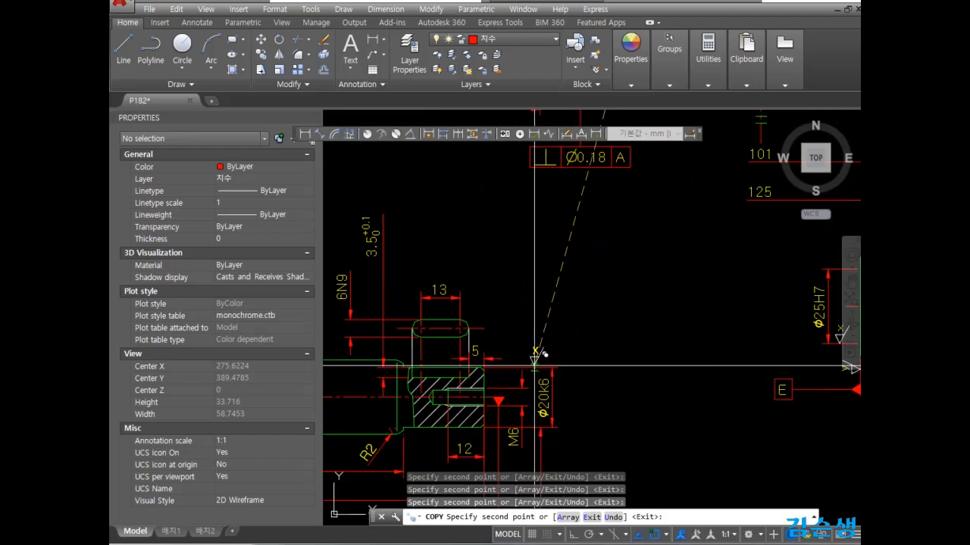
pyautogui.moveTo(543, 353); pyautogui.dragTo(714, 373, button='middle')
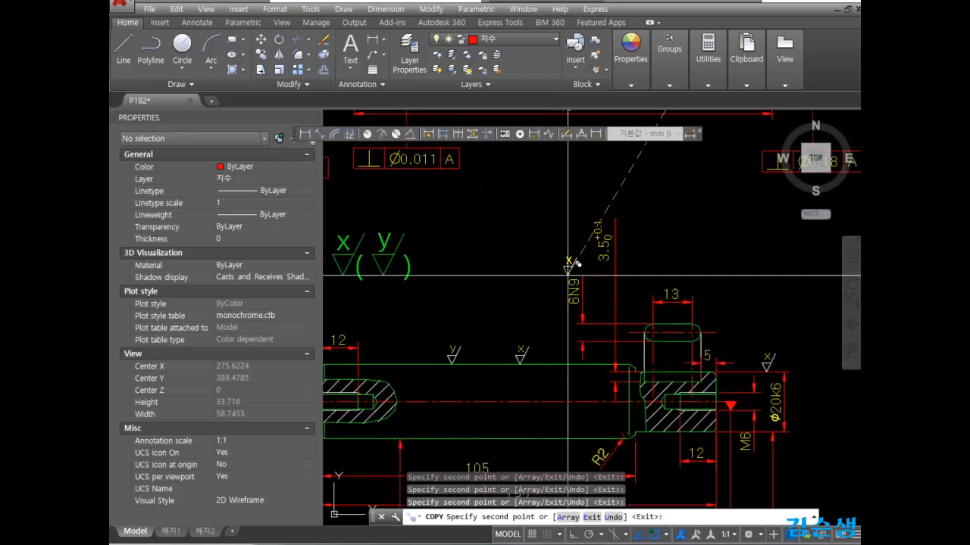
pyautogui.scroll(-4, 569, 266)
pyautogui.moveTo(675, 174); pyautogui.dragTo(624, 308, button='middle')
pyautogui.scroll(6, 625, 308)
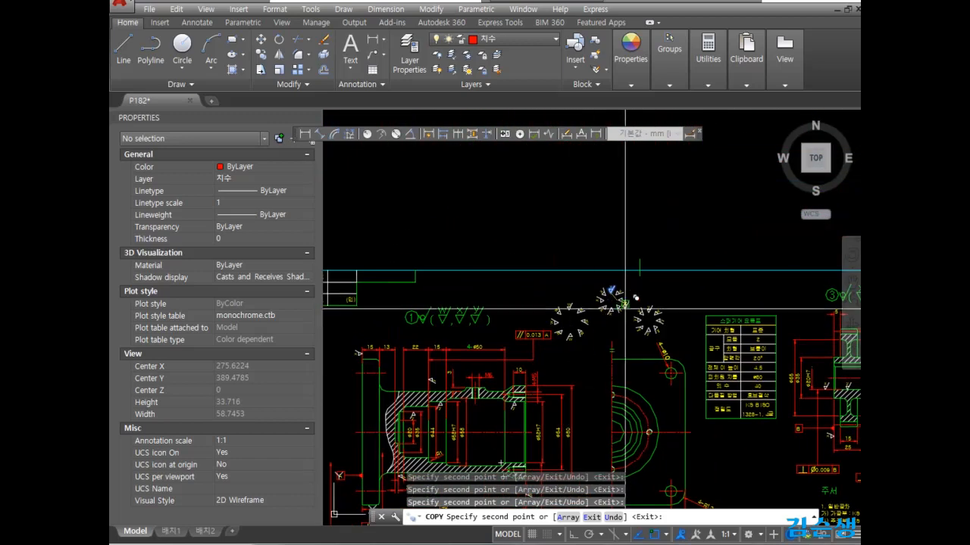
pyautogui.press('space')
pyautogui.press('space')
pyautogui.click(590, 353)
pyautogui.click(565, 306)
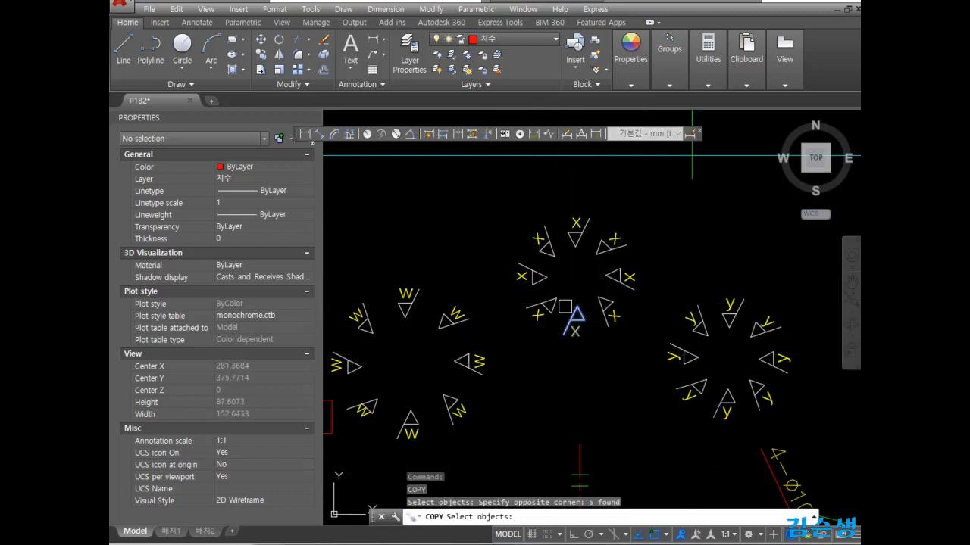
pyautogui.press('space')
pyautogui.click(577, 306)
pyautogui.scroll(-5, 578, 378)
pyautogui.moveTo(570, 470); pyautogui.dragTo(590, 347, button='middle')
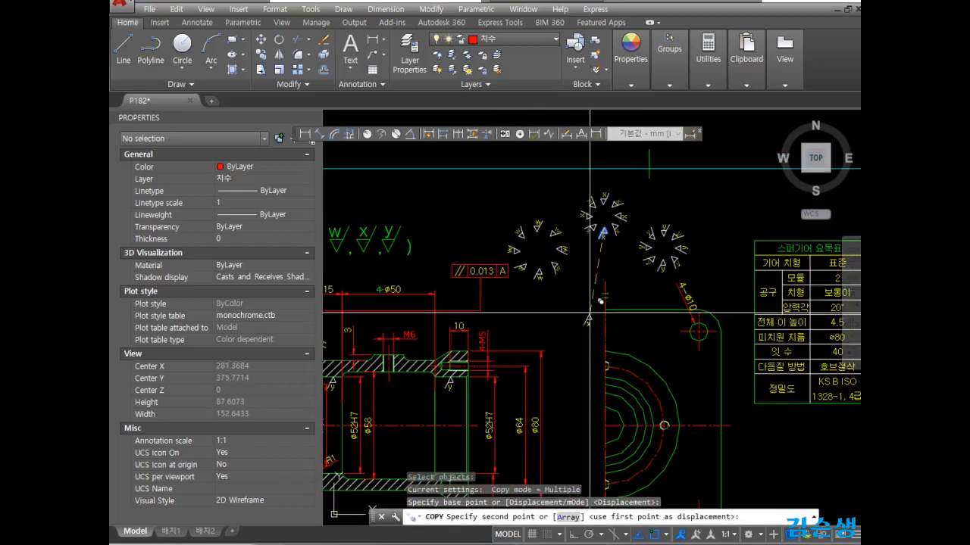
pyautogui.moveTo(528, 365); pyautogui.dragTo(608, 292, button='middle')
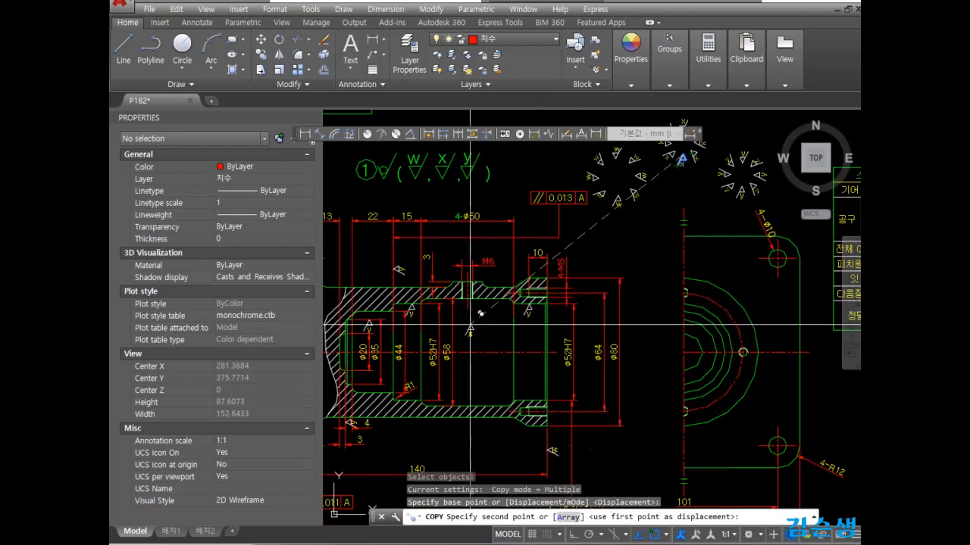
pyautogui.moveTo(470, 326); pyautogui.dragTo(598, 302, button='middle')
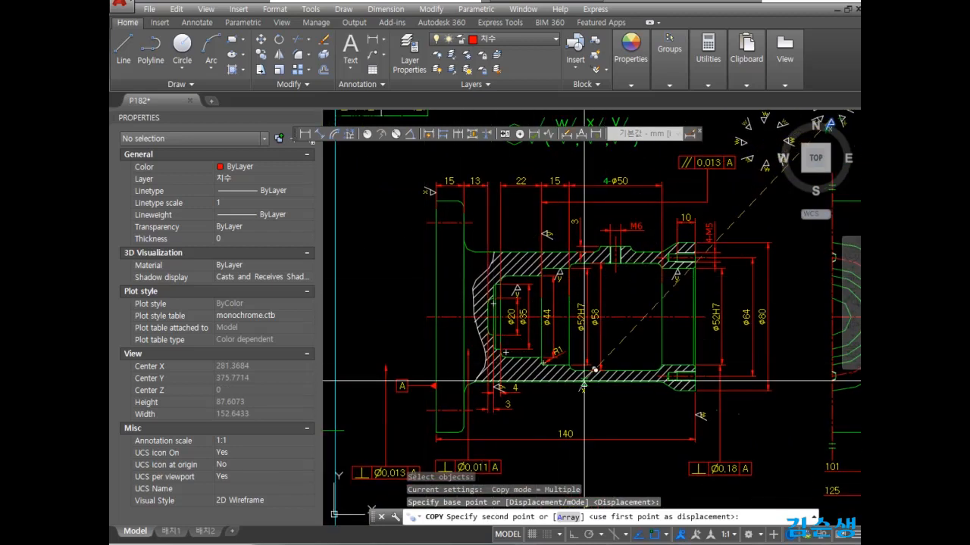
pyautogui.moveTo(675, 353); pyautogui.dragTo(609, 356, button='middle')
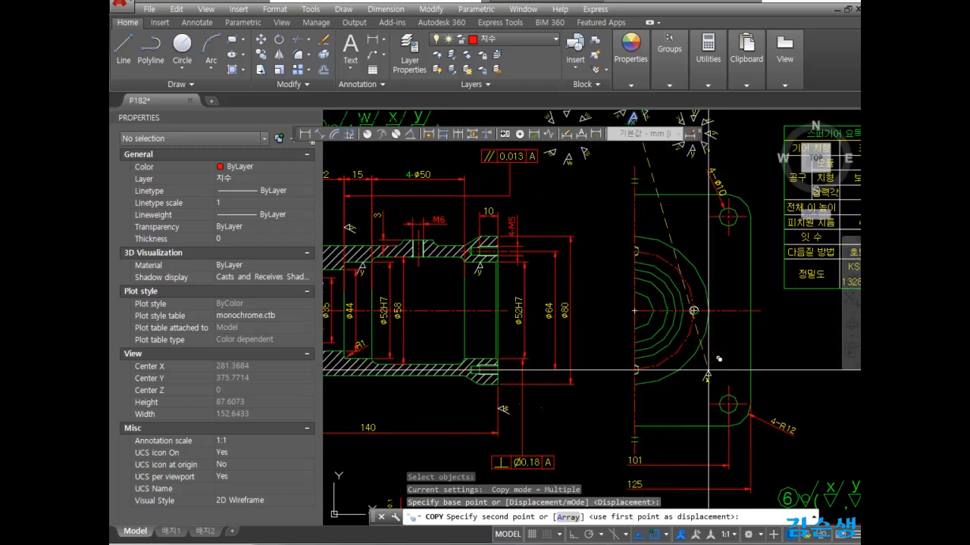
pyautogui.moveTo(575, 272)
pyautogui.mouseDown(button='middle')
pyautogui.moveTo(513, 377)
pyautogui.moveTo(575, 282)
pyautogui.moveTo(589, 308)
pyautogui.mouseUp(button='middle')
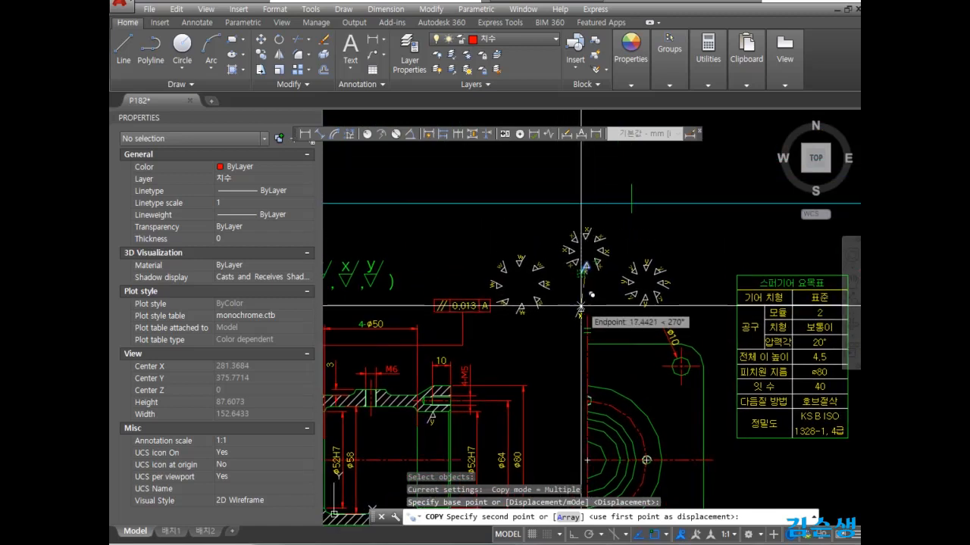
pyautogui.scroll(2, 615, 288)
pyautogui.press('space')
# - Copy the upright y surface finish symbol onto the housing's ø80 extension line and its outer surface on both sides of the M6 boss
pyautogui.scroll(5, 677, 301)
pyautogui.click(689, 226)
pyautogui.click(653, 196)
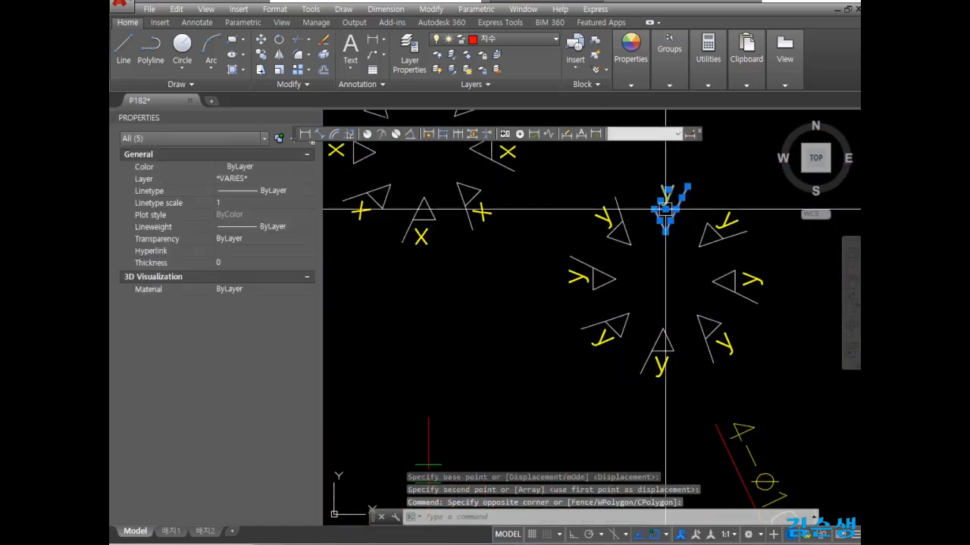
pyautogui.moveTo(665, 208); pyautogui.dragTo(761, 303, button='middle')
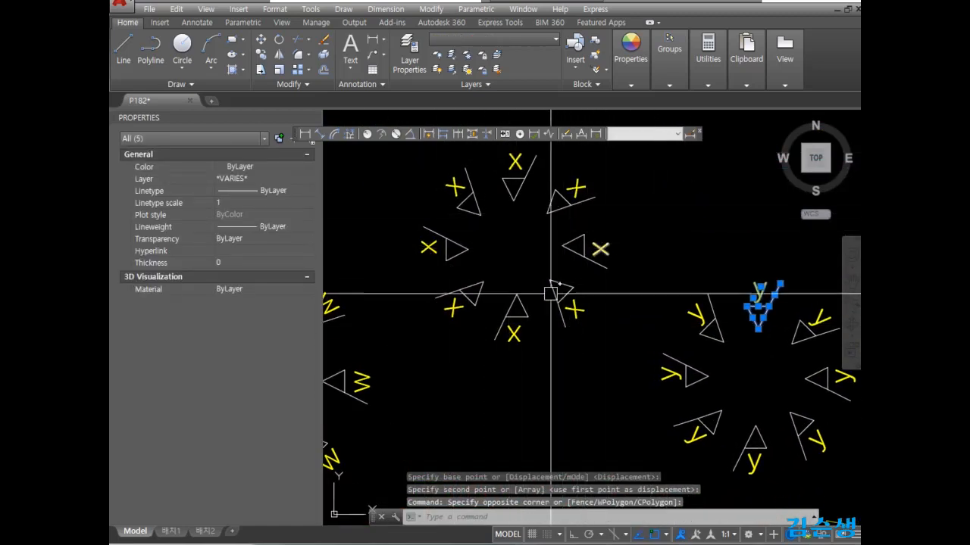
pyautogui.moveTo(621, 322); pyautogui.dragTo(515, 318, button='middle')
pyautogui.press('space')
pyautogui.click(651, 327)
pyautogui.scroll(-5, 633, 348)
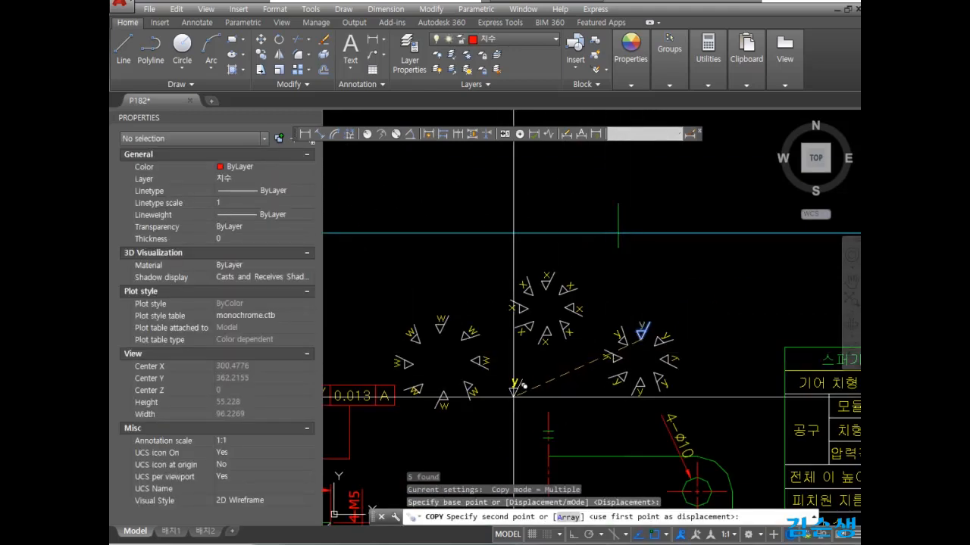
pyautogui.moveTo(515, 386)
pyautogui.mouseDown(button='middle')
pyautogui.moveTo(614, 283)
pyautogui.moveTo(697, 236)
pyautogui.mouseUp(button='middle')
pyautogui.click(600, 372)
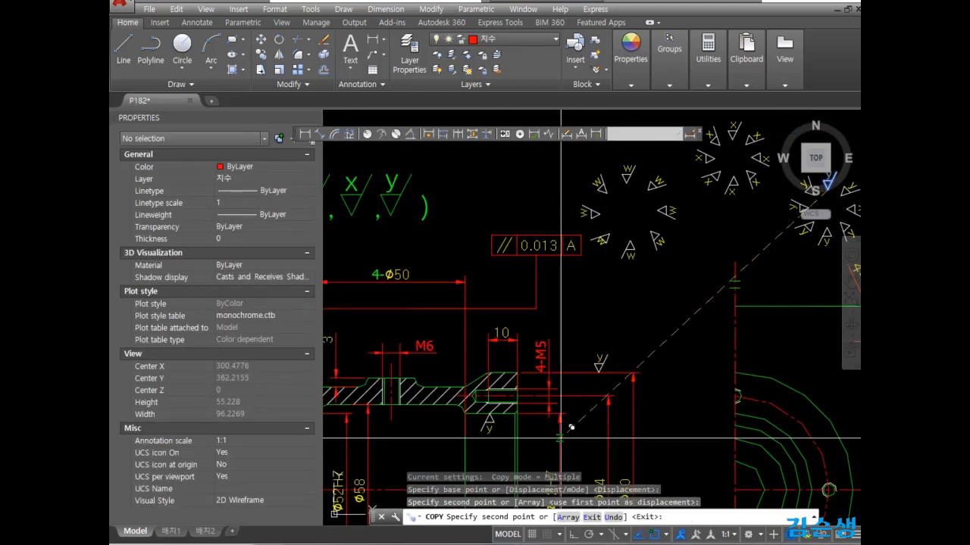
pyautogui.click(446, 386)
pyautogui.moveTo(445, 386); pyautogui.dragTo(532, 371, button='middle')
pyautogui.click(435, 362)
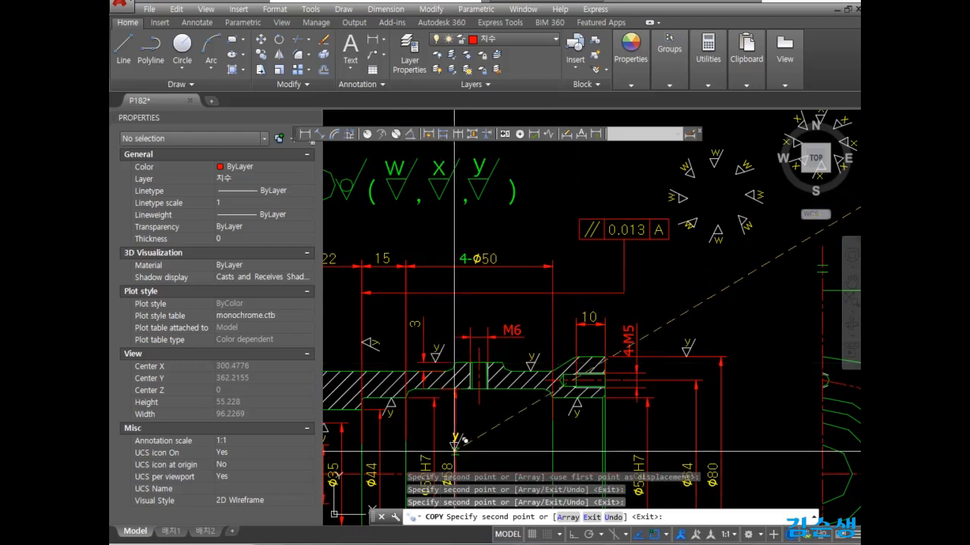
pyautogui.moveTo(649, 330); pyautogui.dragTo(487, 404, button='middle')
pyautogui.moveTo(727, 286); pyautogui.dragTo(720, 189, button='middle')
pyautogui.scroll(4, 656, 290)
pyautogui.press('space')
# - Copy the right-pointing y surface finish symbol onto both end walls of the housing's ø58 recess and the flange's outer face
pyautogui.press('space')
pyautogui.click(667, 277)
pyautogui.click(613, 230)
pyautogui.press('space')
pyautogui.click(647, 262)
pyautogui.scroll(-5, 621, 294)
pyautogui.moveTo(459, 413); pyautogui.dragTo(543, 368, button='middle')
pyautogui.click(499, 372)
pyautogui.moveTo(396, 422); pyautogui.dragTo(566, 385, button='middle')
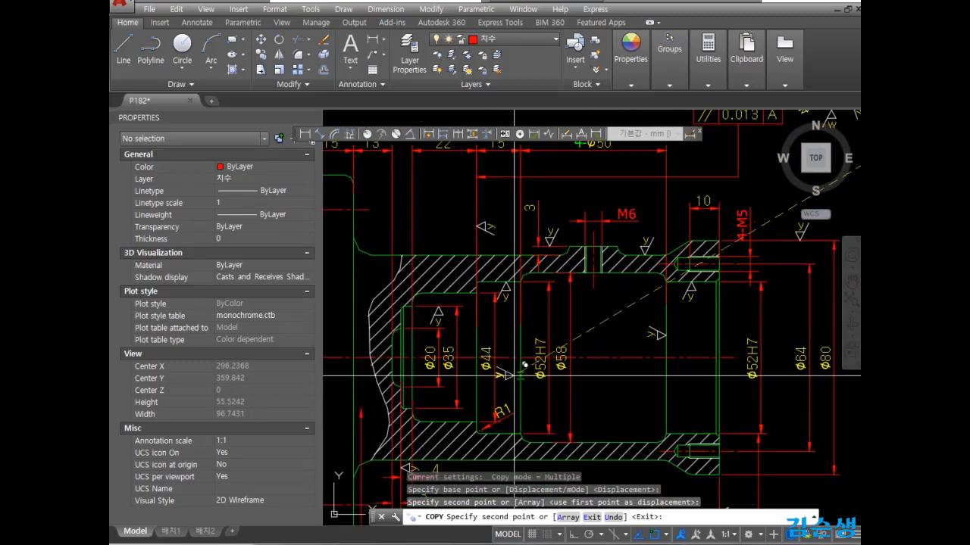
pyautogui.click(527, 364)
pyautogui.moveTo(489, 425); pyautogui.dragTo(652, 379, button='middle')
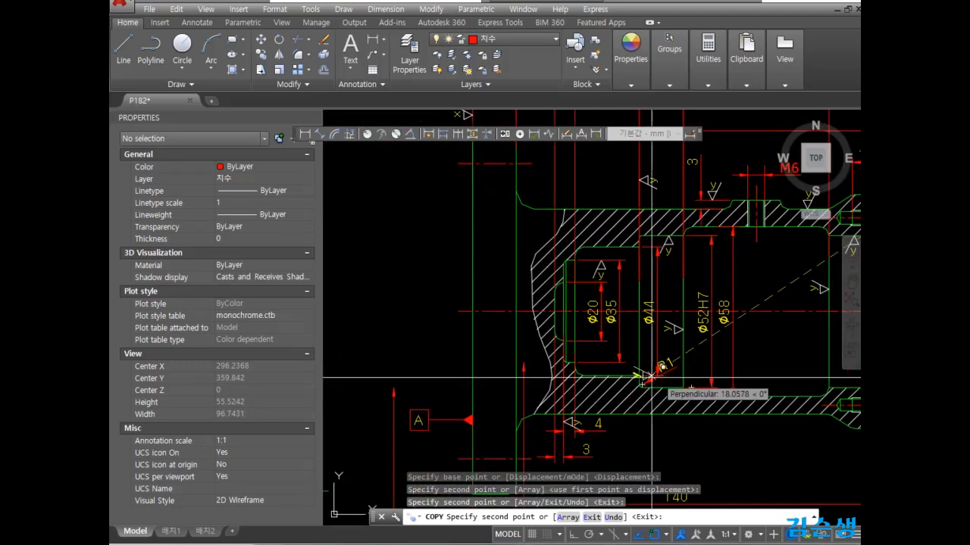
pyautogui.click(472, 336)
pyautogui.moveTo(740, 276); pyautogui.dragTo(595, 368, button='middle')
pyautogui.press('Return')
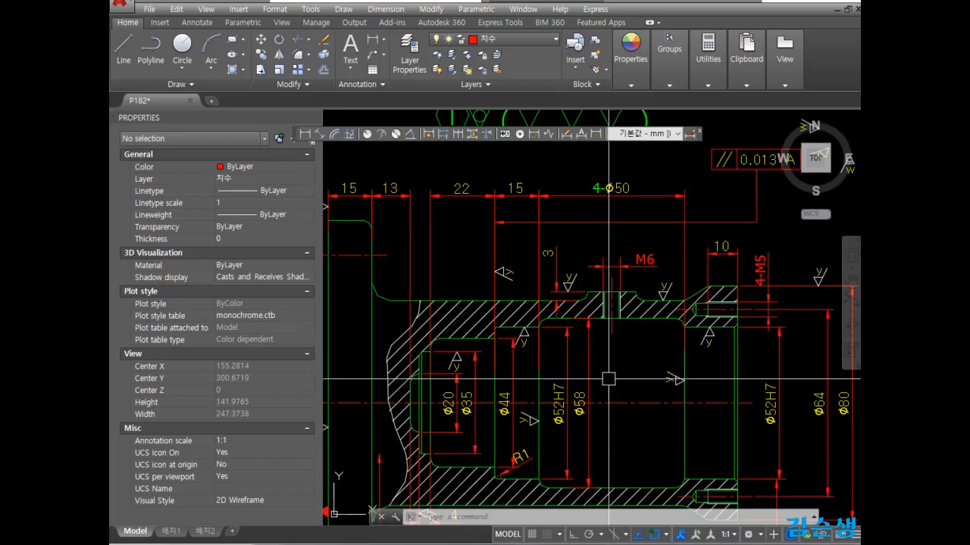
# - Replace the spacer ring's (간격링) material text in the parts list with a copy of the shaft's SM45C
pyautogui.scroll(-2, 613, 369)
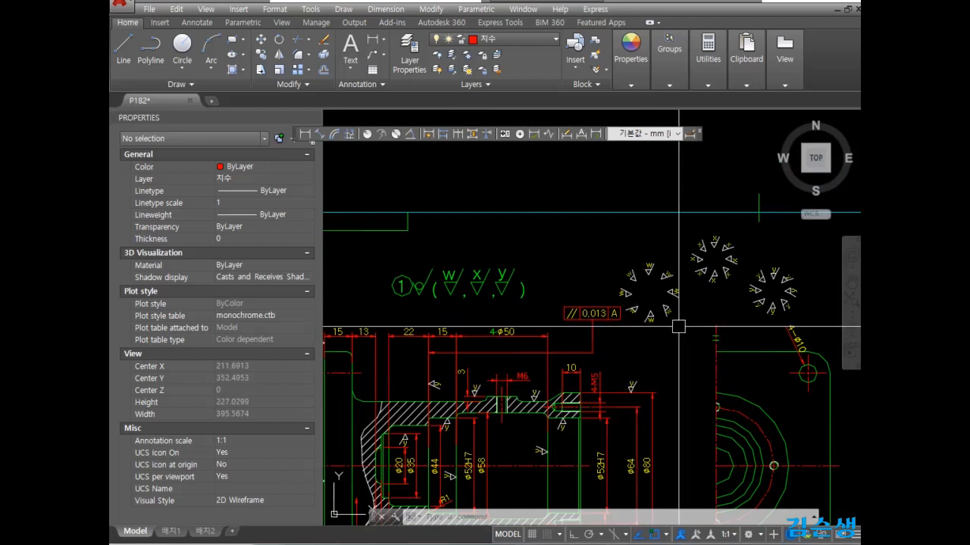
pyautogui.moveTo(682, 318); pyautogui.dragTo(543, 312, button='middle')
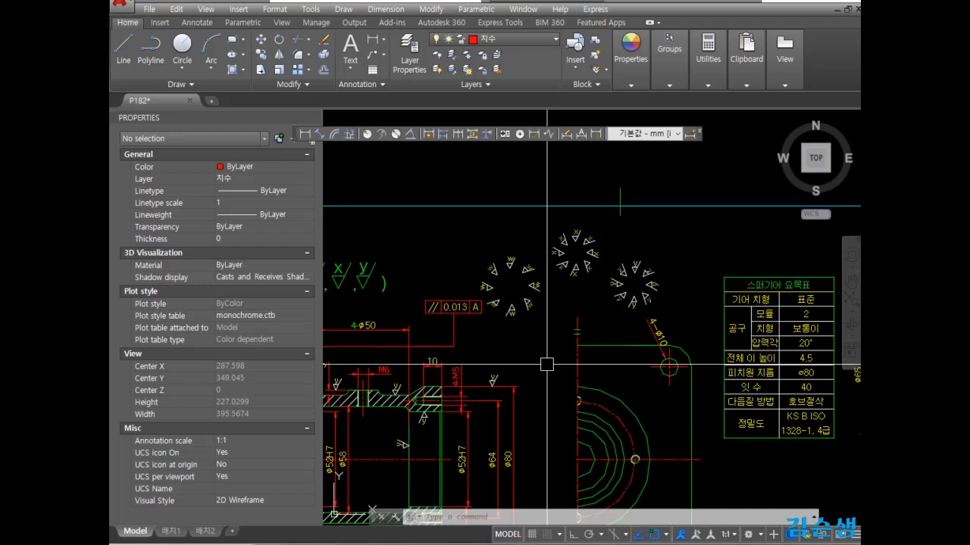
pyautogui.scroll(-1, 578, 325)
pyautogui.moveTo(728, 495); pyautogui.dragTo(544, 343, button='middle')
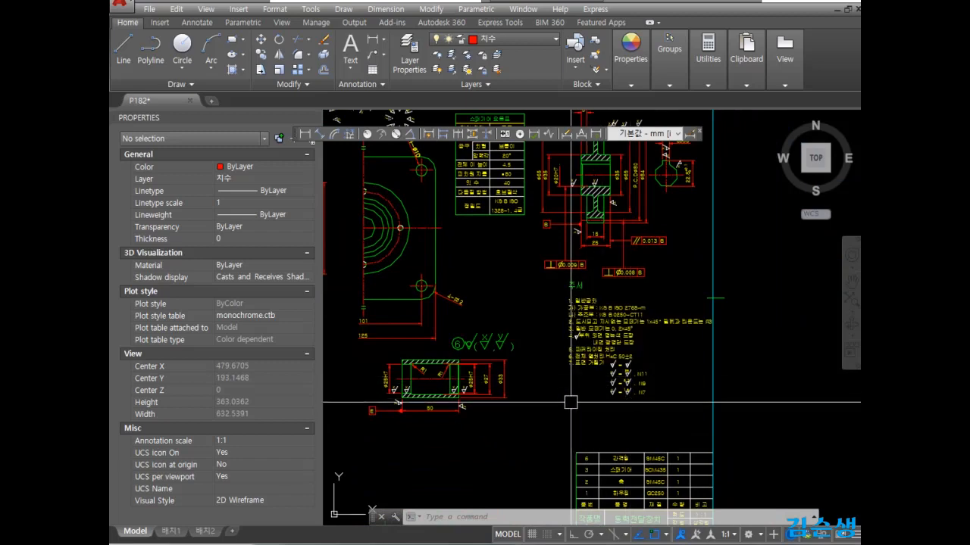
pyautogui.scroll(4, 629, 406)
pyautogui.scroll(2, 658, 409)
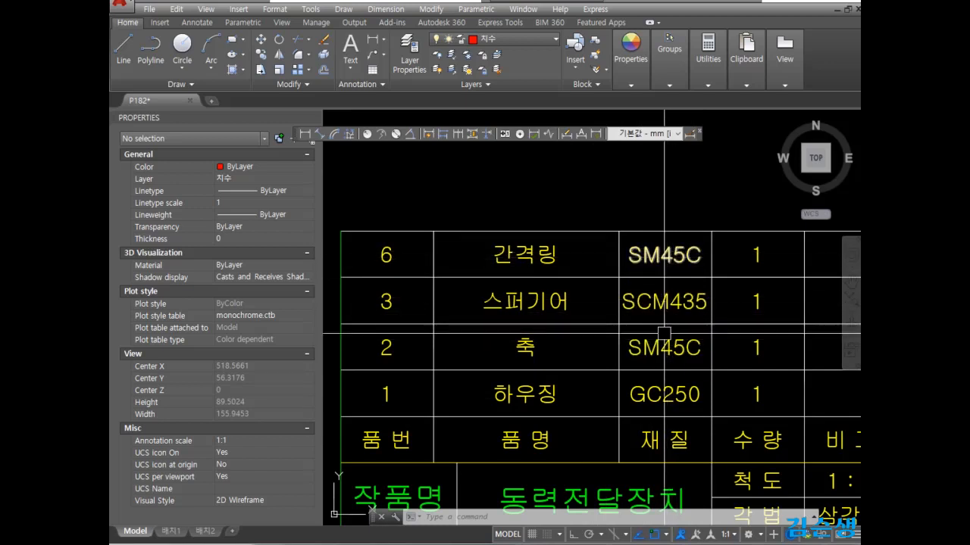
pyautogui.click(673, 265)
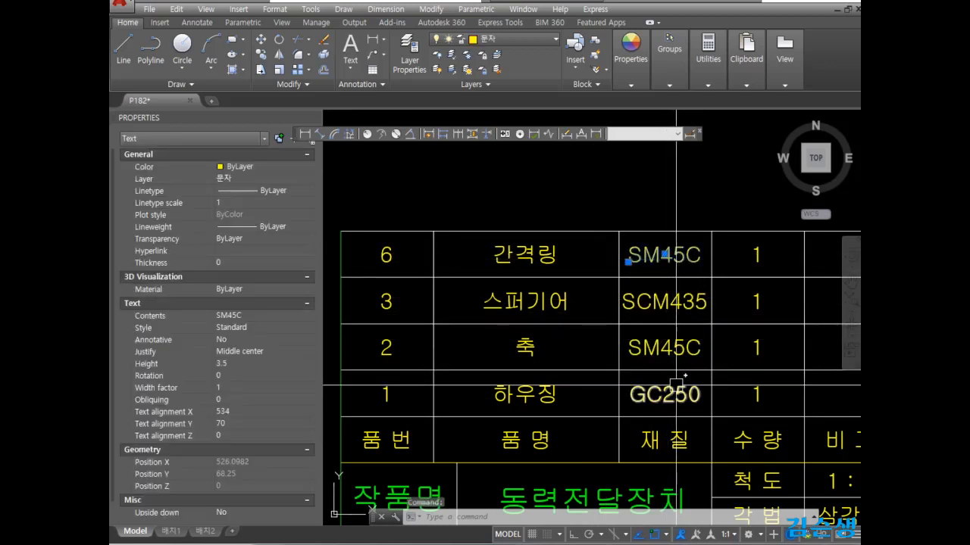
pyautogui.press('Delete')
pyautogui.write('c')
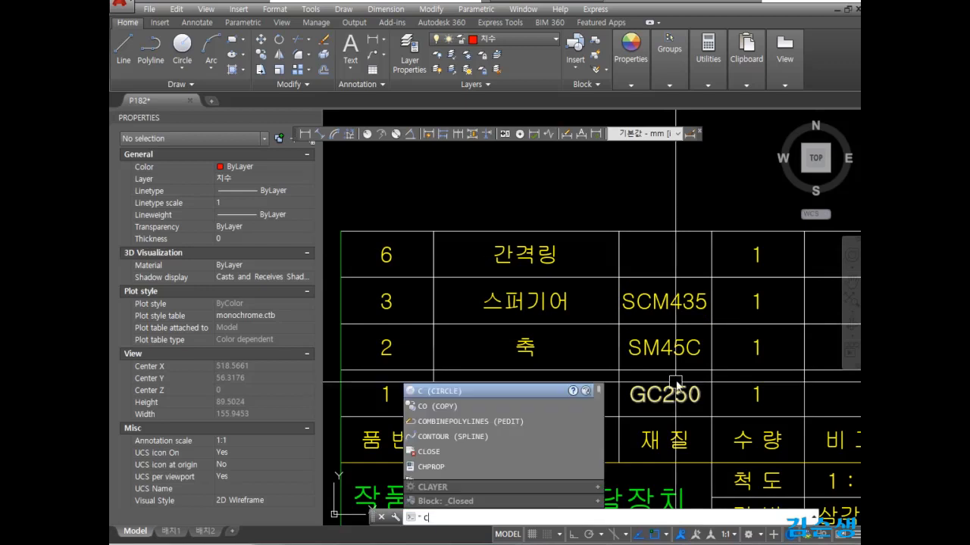
pyautogui.write('o')
pyautogui.press('Return')
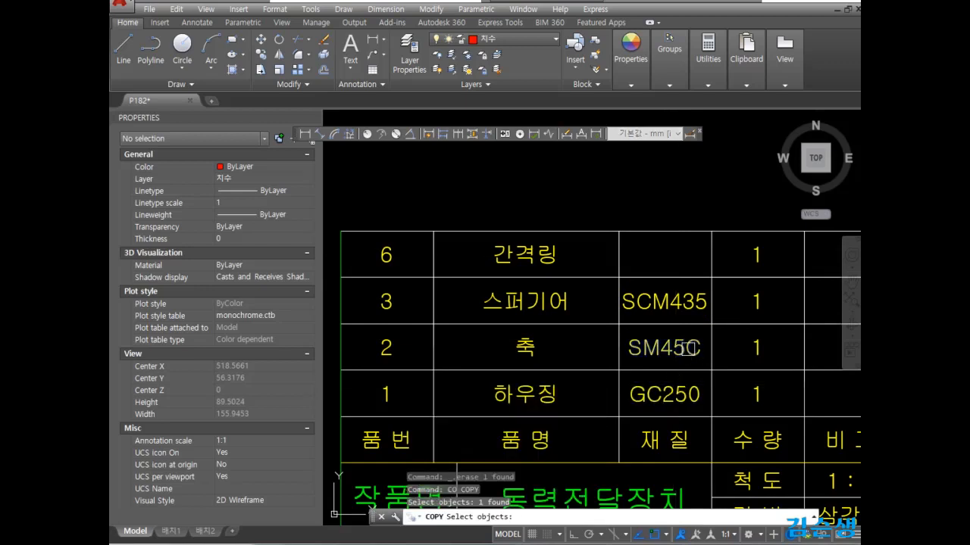
pyautogui.press('Return')
pyautogui.click(711, 371)
pyautogui.click(711, 278)
pyautogui.press('Return')
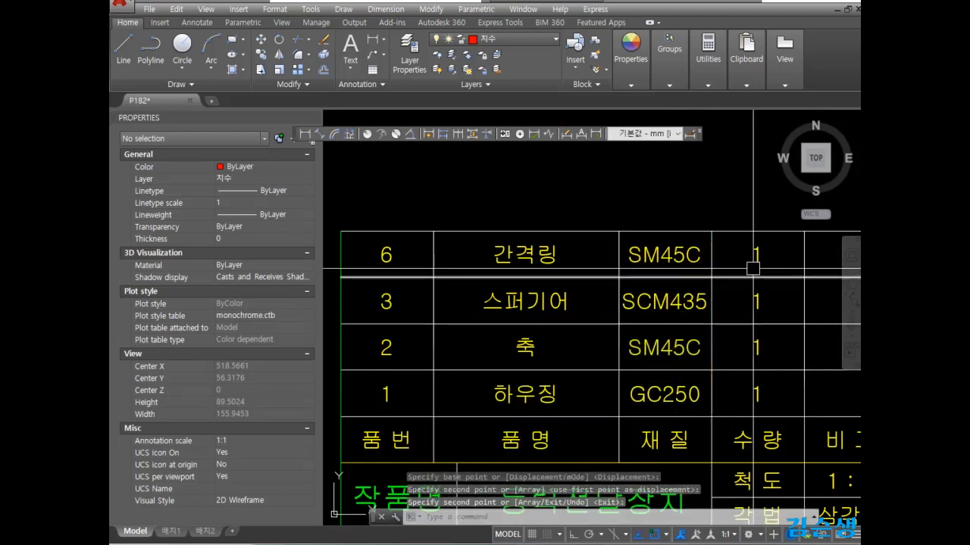
# - Erase the quantity values of all four parts in the parts list
pyautogui.click(756, 256)
pyautogui.click(756, 302)
pyautogui.click(756, 348)
pyautogui.click(755, 394)
pyautogui.press('Delete')
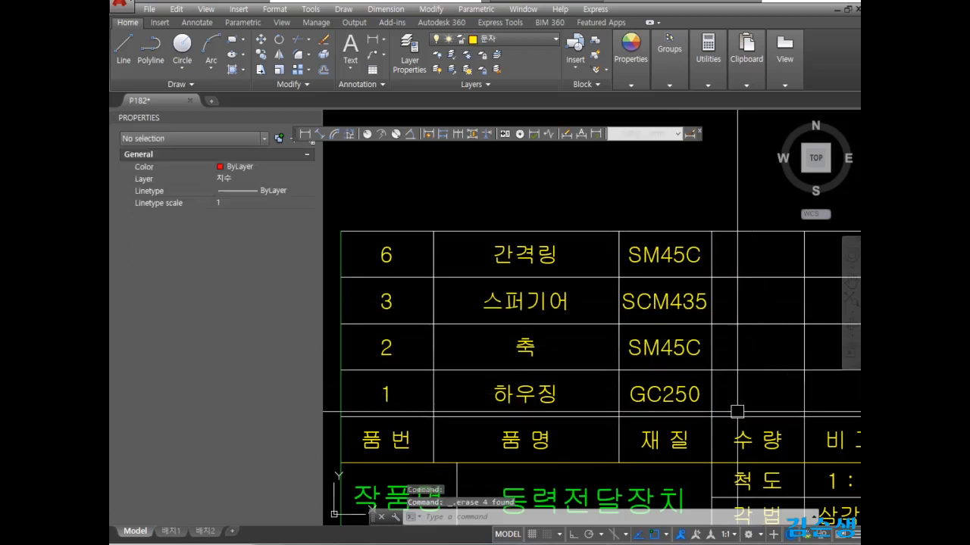
# - Copy item number 1 from the 품번 column into the 수량 cells of parts 1, 2, 3 and 6
pyautogui.write('채')
pyautogui.press('Return')
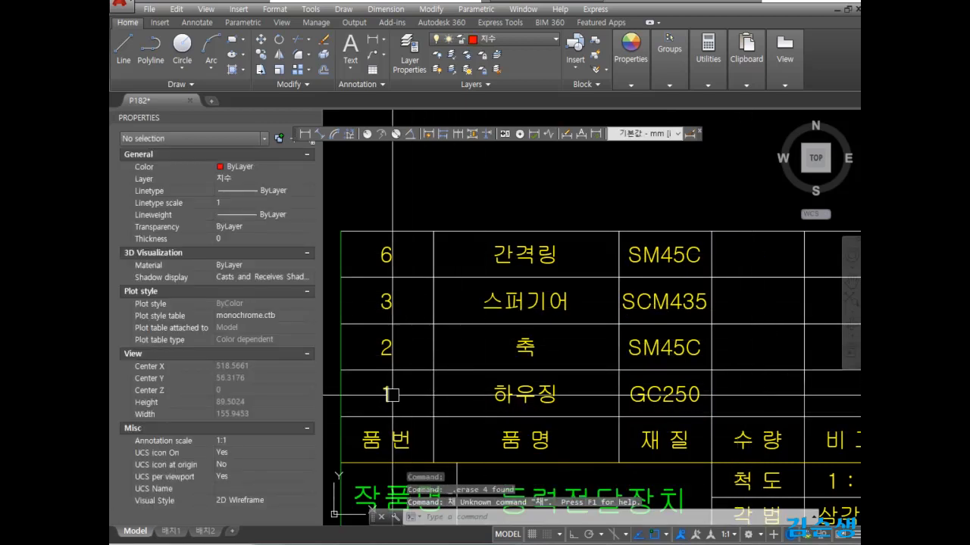
pyautogui.press('Escape')
pyautogui.write('ㅊ')
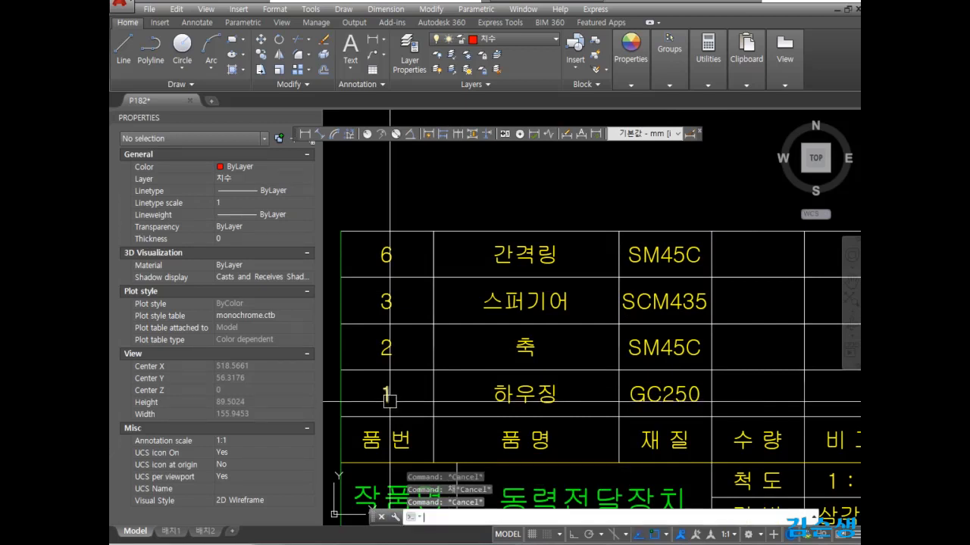
pyautogui.press('Return')
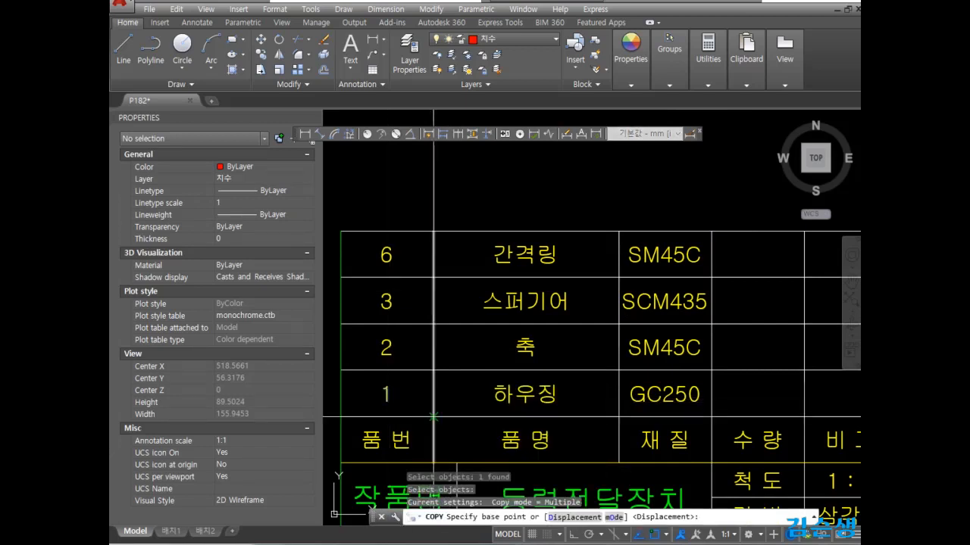
pyautogui.click(433, 416)
pyautogui.click(803, 417)
pyautogui.click(803, 371)
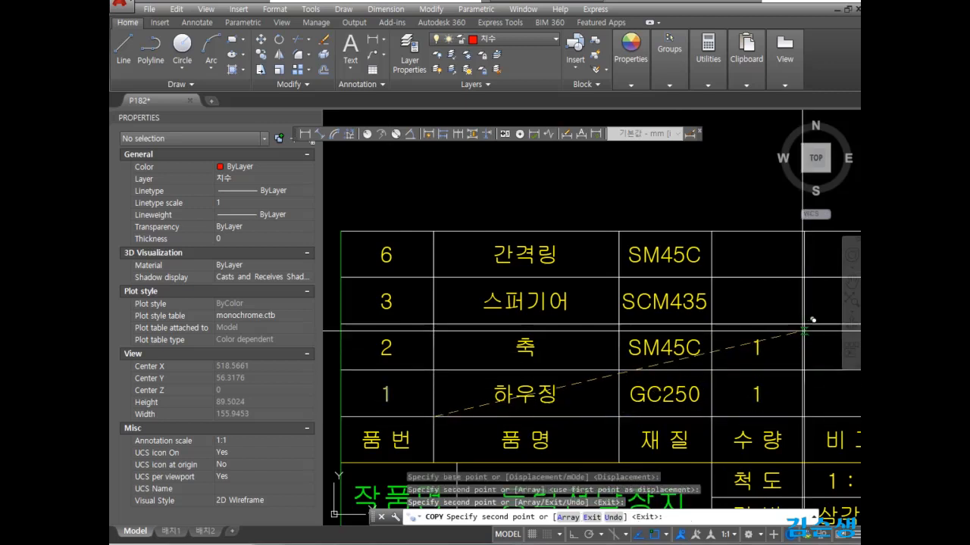
pyautogui.click(804, 324)
pyautogui.click(804, 277)
pyautogui.press('Return')
# - Replace the quantity of part 6 (간격링) with a copy of item number 2
pyautogui.click(753, 256)
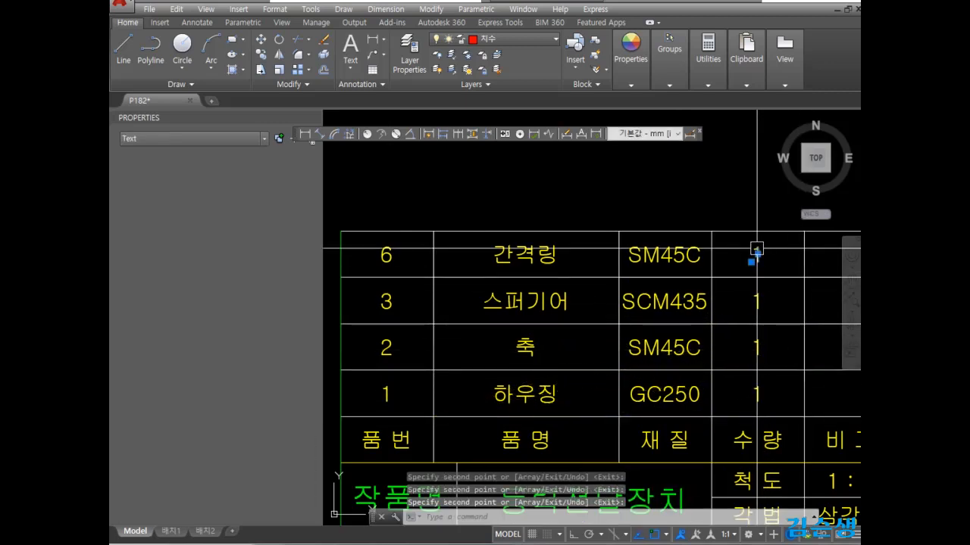
pyautogui.press('Delete')
pyautogui.write('co')
pyautogui.press('Return')
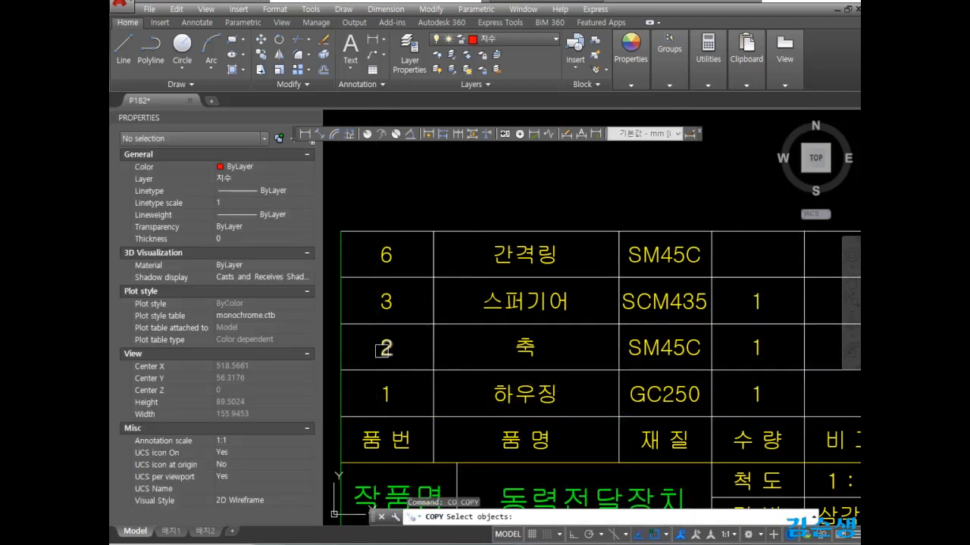
pyautogui.click(386, 348)
pyautogui.press('Return')
pyautogui.click(433, 370)
pyautogui.click(803, 277)
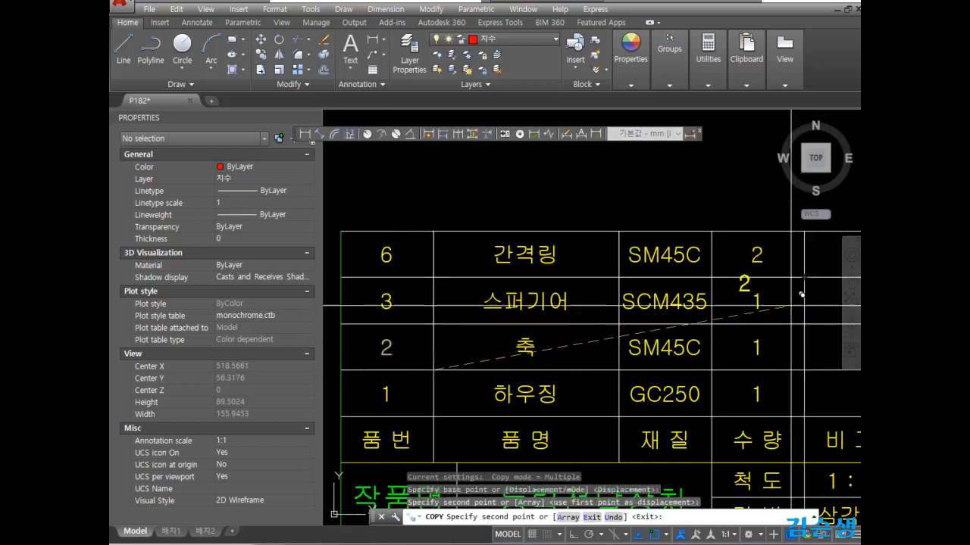
pyautogui.press('Return')
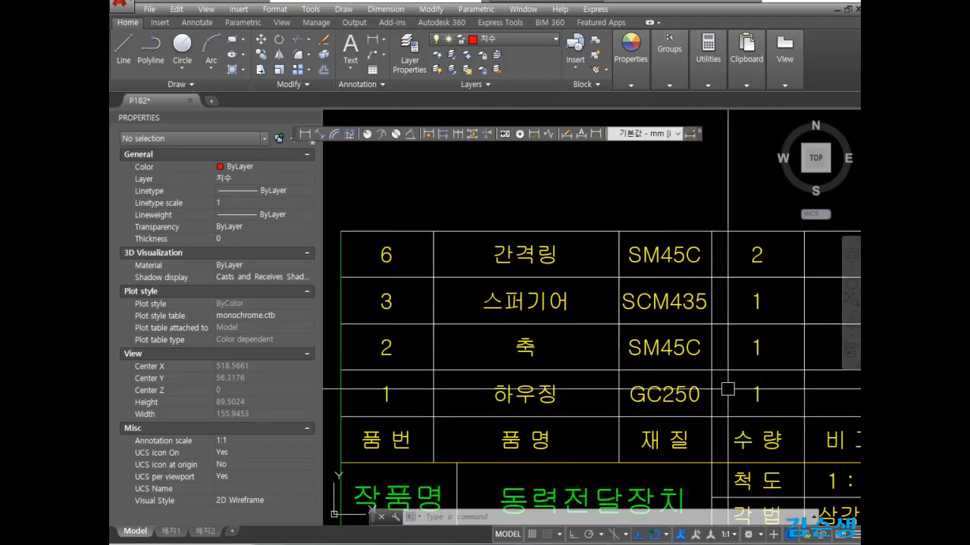
# - Look over the parts list, the shaft and the housing section to check their annotations
pyautogui.scroll(-2, 723, 365)
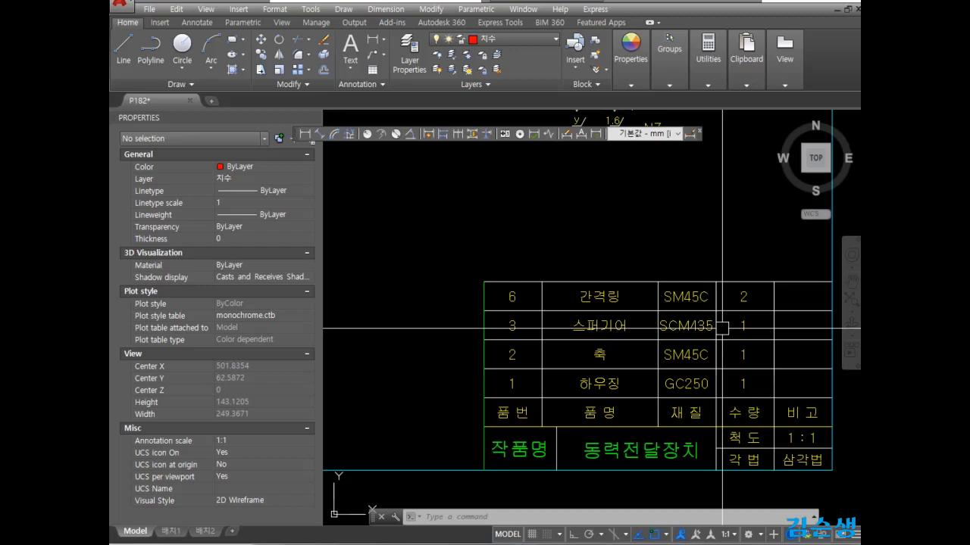
pyautogui.scroll(-1, 474, 301)
pyautogui.moveTo(473, 302); pyautogui.dragTo(660, 397, button='middle')
pyautogui.moveTo(458, 290); pyautogui.dragTo(667, 337, button='middle')
pyautogui.moveTo(481, 323); pyautogui.dragTo(643, 318, button='middle')
pyautogui.moveTo(456, 350); pyautogui.dragTo(499, 405, button='middle')
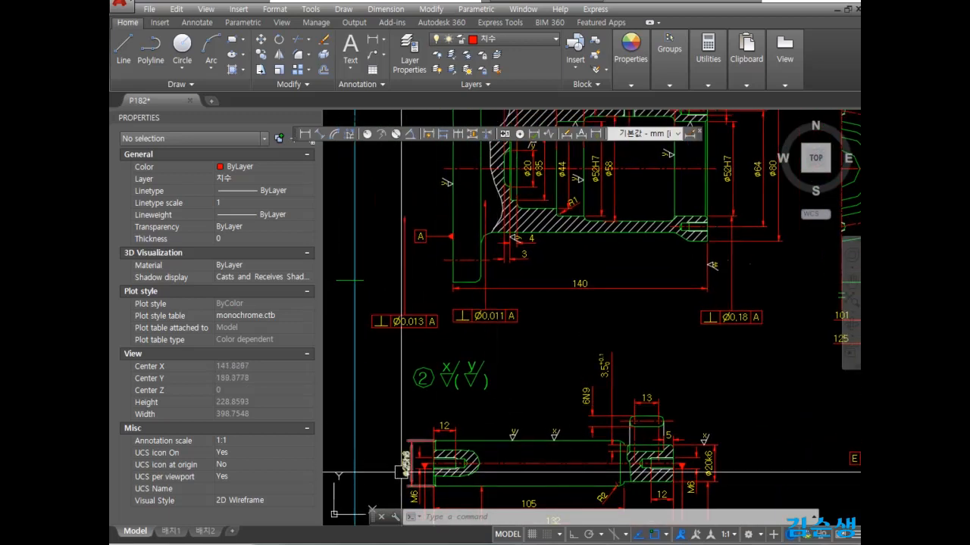
pyautogui.moveTo(565, 276); pyautogui.dragTo(527, 421, button='middle')
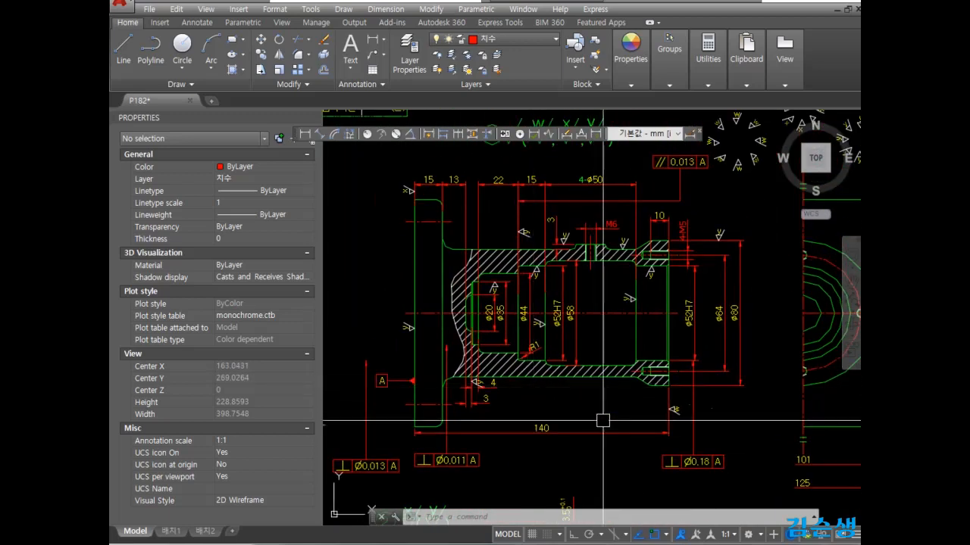
pyautogui.moveTo(607, 349); pyautogui.dragTo(534, 352, button='middle')
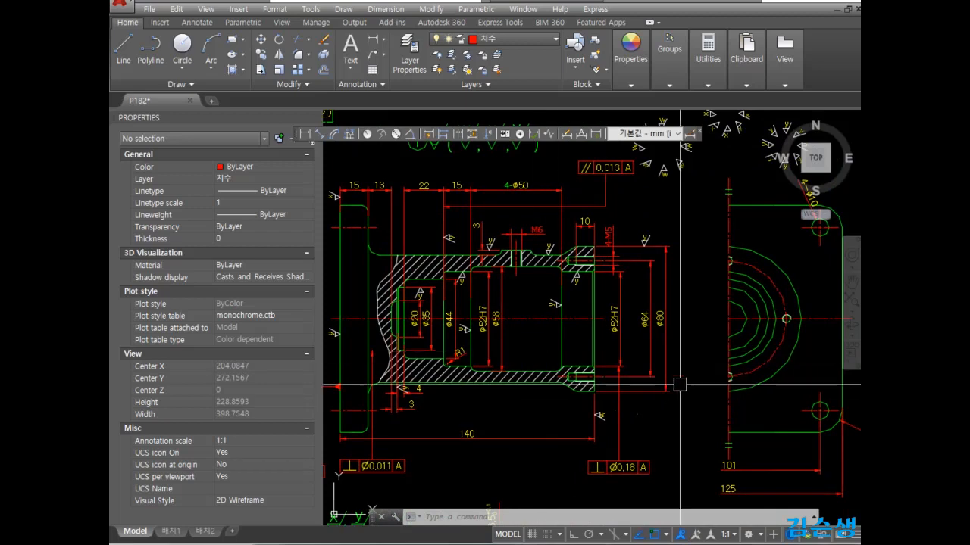
# - Erase the rings of w and x surface finish symbols above the housing's side view
pyautogui.moveTo(680, 385); pyautogui.dragTo(568, 498, button='middle')
pyautogui.scroll(2, 619, 229)
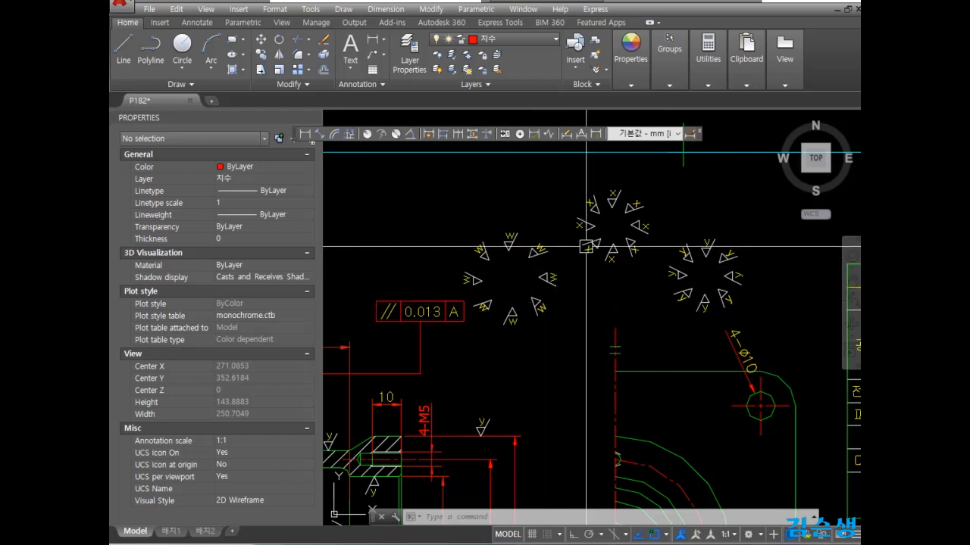
pyautogui.click(573, 344)
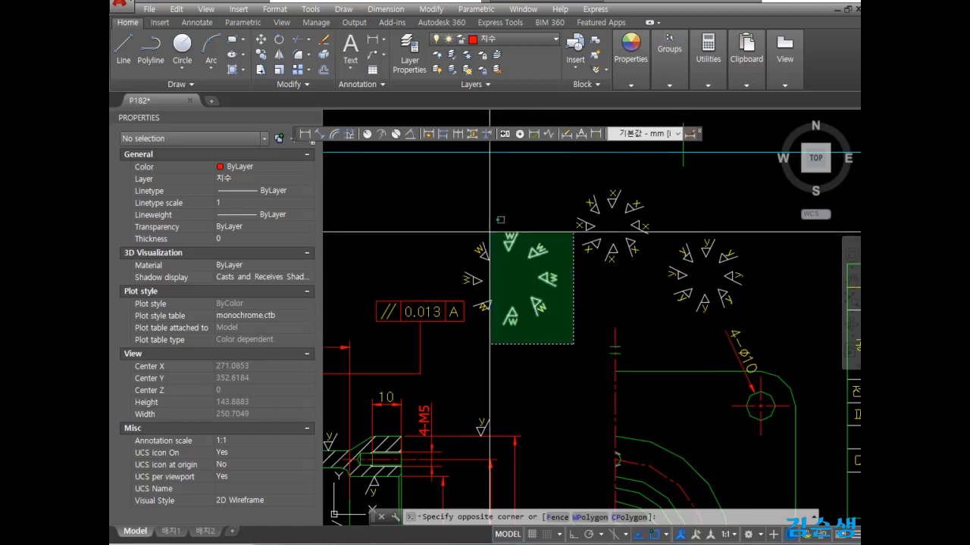
pyautogui.click(475, 213)
pyautogui.press('Delete')
pyautogui.click(661, 269)
pyautogui.click(577, 193)
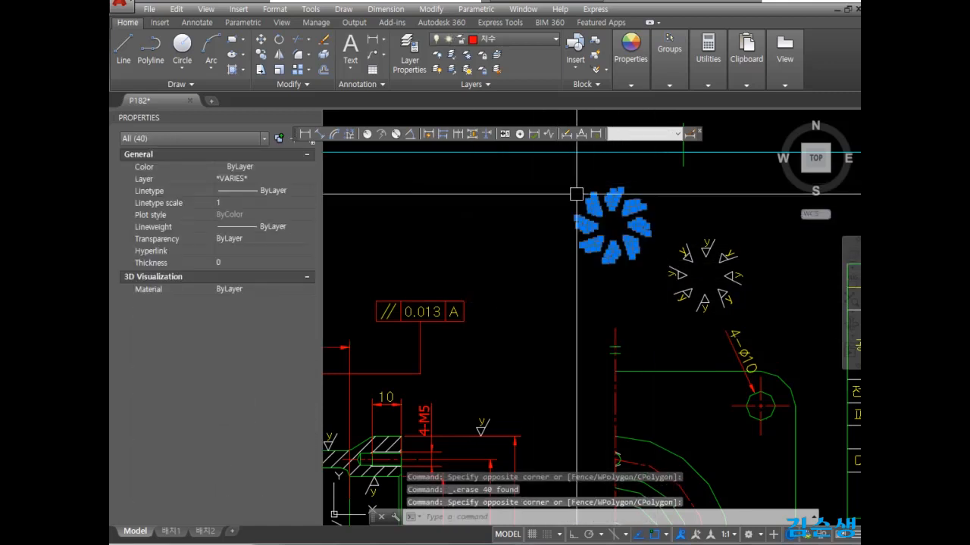
pyautogui.press('Delete')
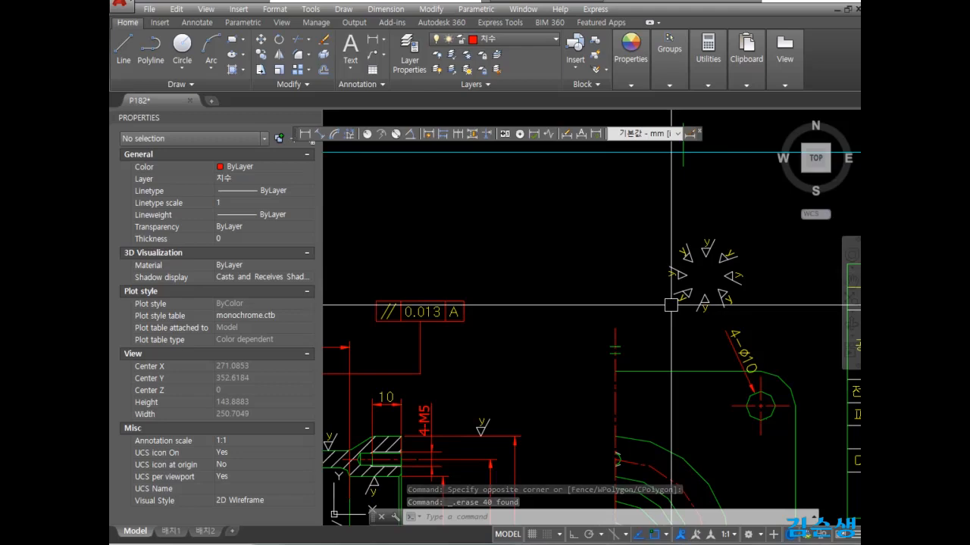
# - Erase the right-pointing y surface finish symbols from both end walls of the housing's ø58 recess
pyautogui.moveTo(501, 376)
pyautogui.mouseDown(button='middle')
pyautogui.moveTo(573, 311)
pyautogui.moveTo(659, 253)
pyautogui.mouseUp(button='middle')
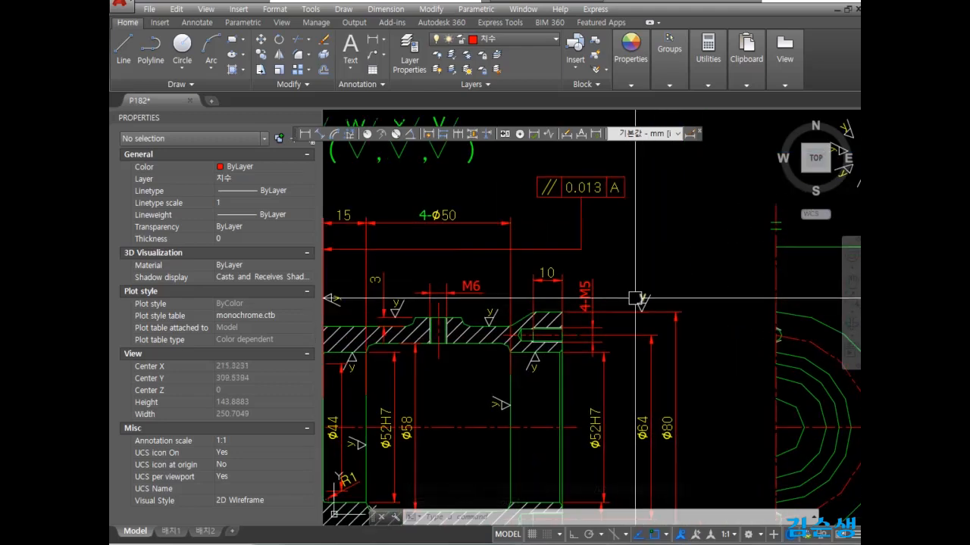
pyautogui.moveTo(431, 315); pyautogui.dragTo(506, 299, button='middle')
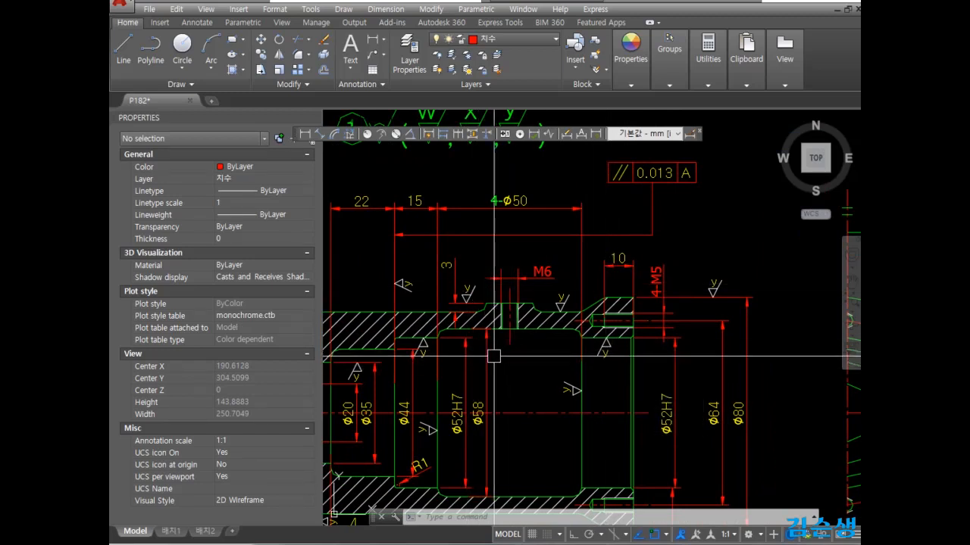
pyautogui.moveTo(432, 373)
pyautogui.mouseDown(button='middle')
pyautogui.moveTo(528, 342)
pyautogui.moveTo(521, 358)
pyautogui.moveTo(504, 351)
pyautogui.mouseUp(button='middle')
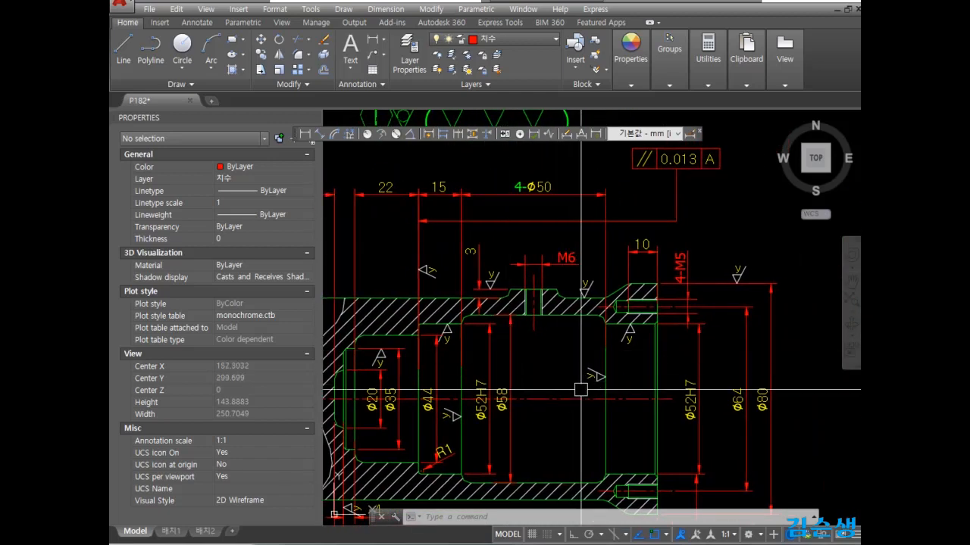
pyautogui.scroll(1, 585, 390)
pyautogui.click(611, 394)
pyautogui.click(567, 354)
pyautogui.press('Delete')
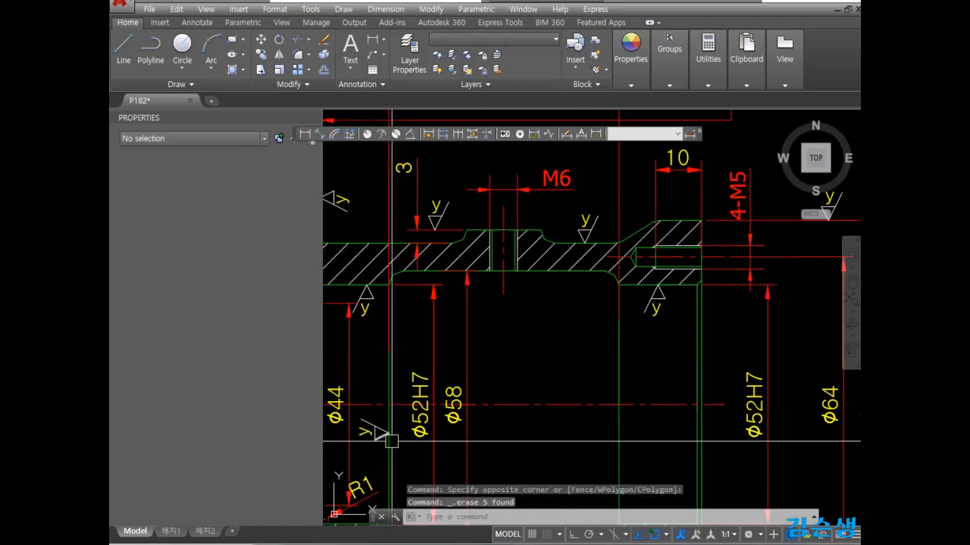
pyautogui.scroll(-1, 393, 432)
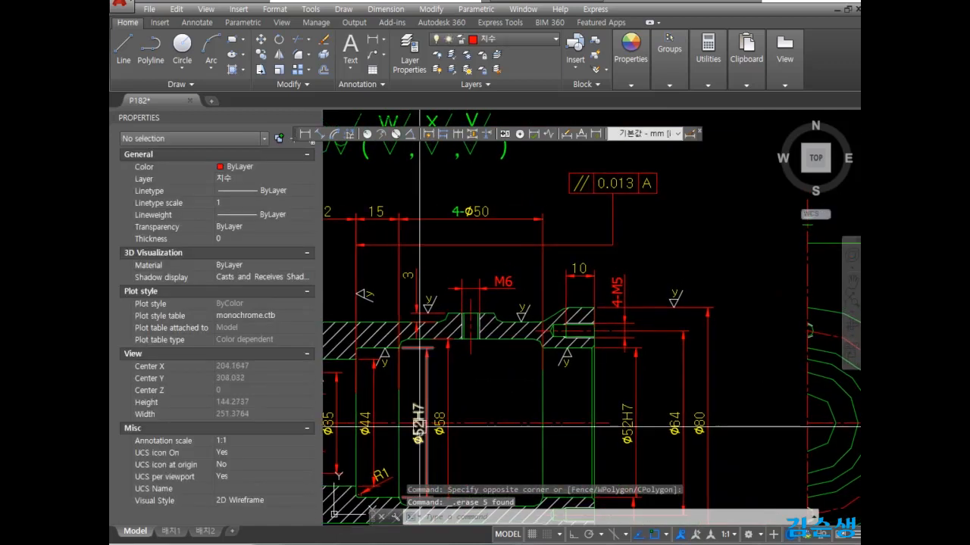
# - Copy the left-pointing y surface finish symbol from the ring onto the shoulder between the housing's ø44 and ø52H7 bores and the ø35 recess's end wall
pyautogui.write('v')
pyautogui.press('BackSpace')
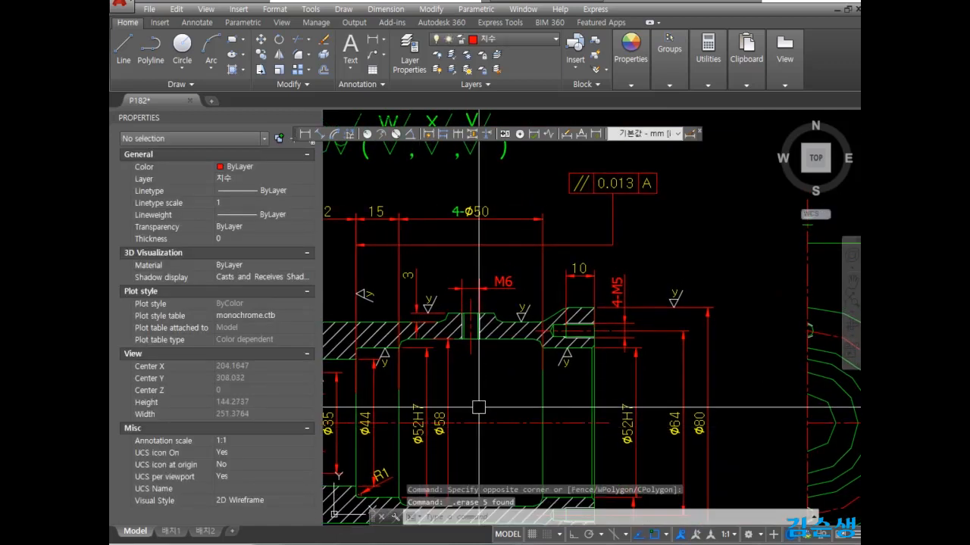
pyautogui.write('co')
pyautogui.press('space')
pyautogui.moveTo(783, 179); pyautogui.dragTo(581, 337, button='middle')
pyautogui.scroll(2, 706, 310)
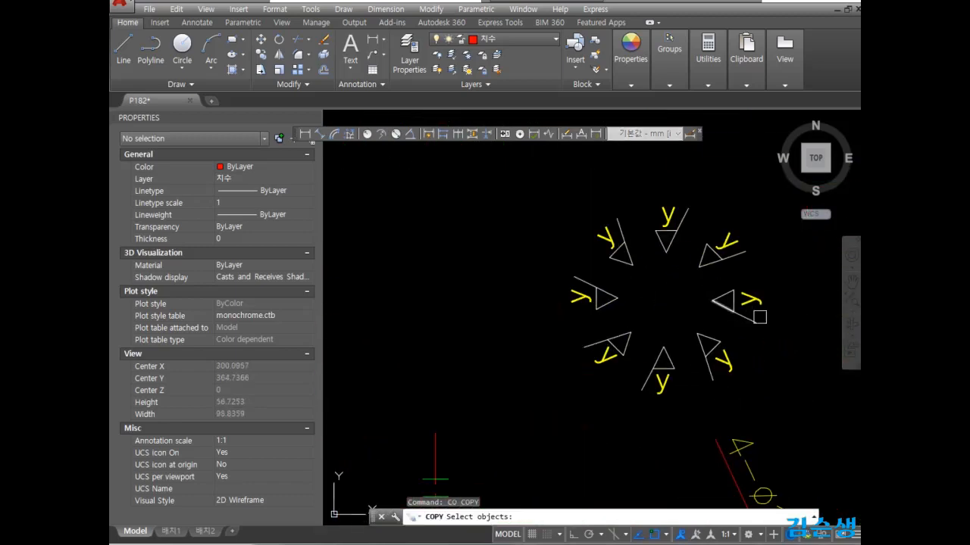
pyautogui.click(760, 316)
pyautogui.click(727, 283)
pyautogui.press('space')
pyautogui.click(712, 301)
pyautogui.scroll(-2, 651, 316)
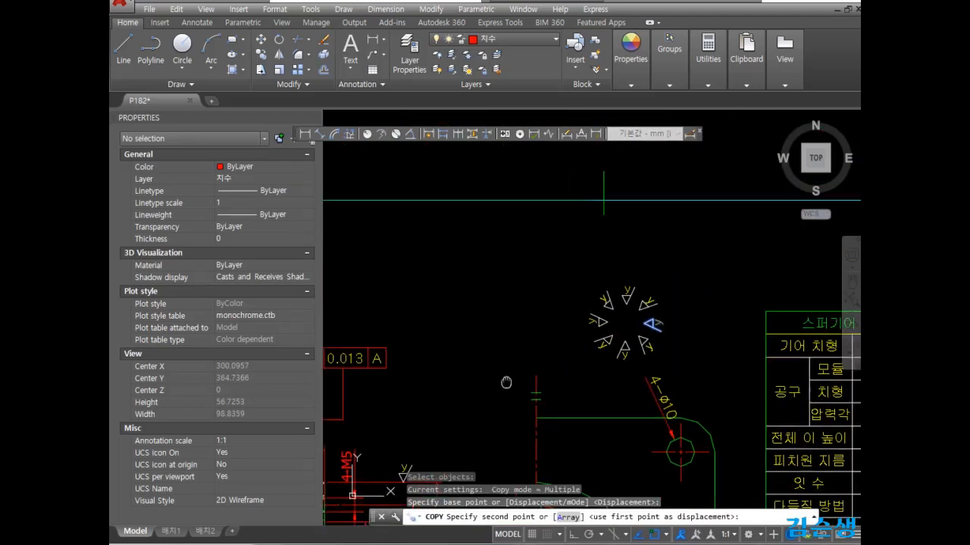
pyautogui.moveTo(506, 384); pyautogui.dragTo(848, 213, button='middle')
pyautogui.scroll(1, 430, 356)
pyautogui.click(439, 349)
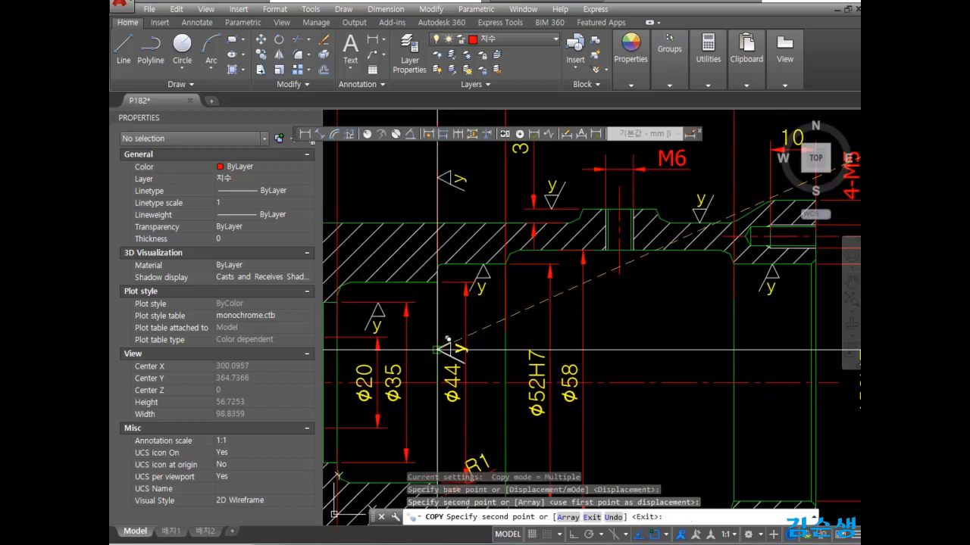
pyautogui.moveTo(439, 349); pyautogui.dragTo(500, 345, button='middle')
pyautogui.click(384, 353)
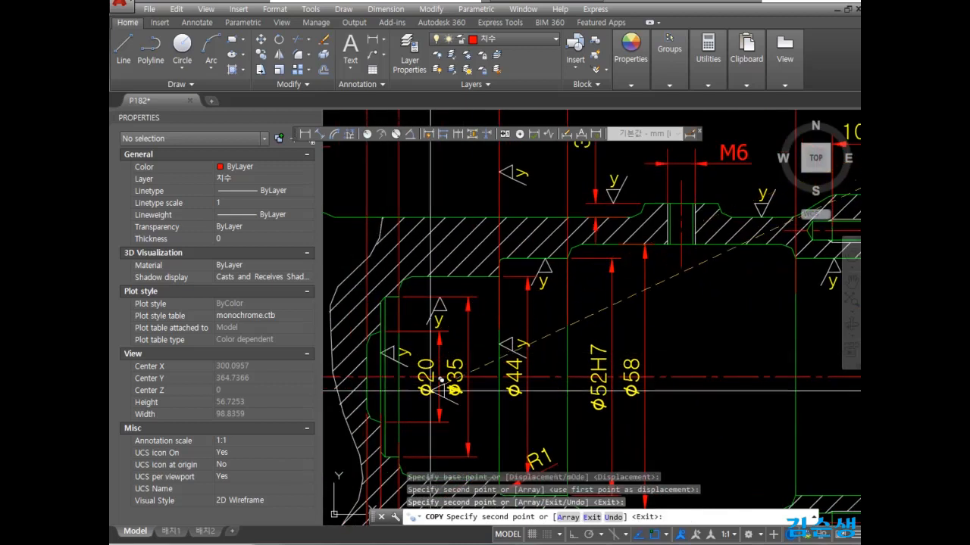
pyautogui.press('space')
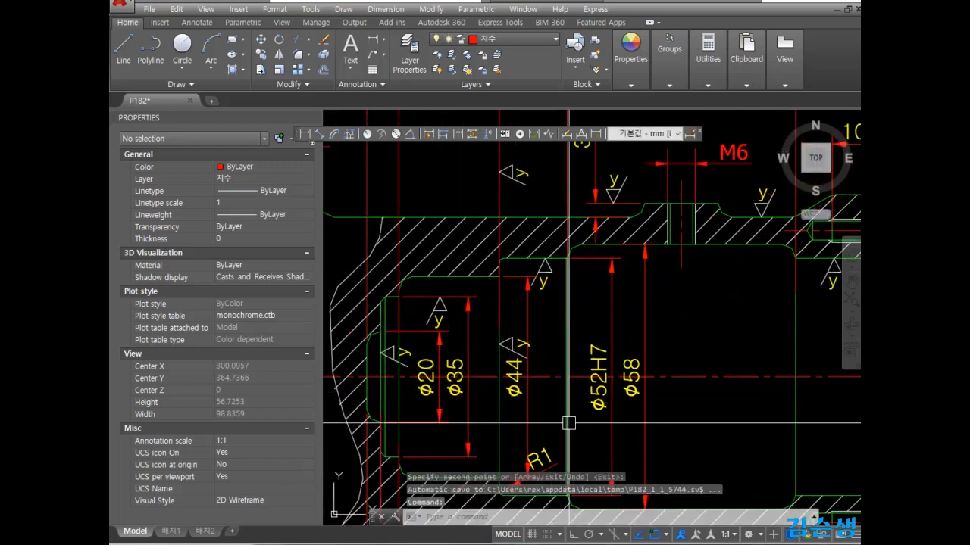
# - Erase the y surface finish symbols from the housing's upper outer surface on both sides of the M6 hole
pyautogui.scroll(-1, 631, 307)
pyautogui.moveTo(632, 308); pyautogui.dragTo(565, 384, button='middle')
pyautogui.scroll(1, 565, 385)
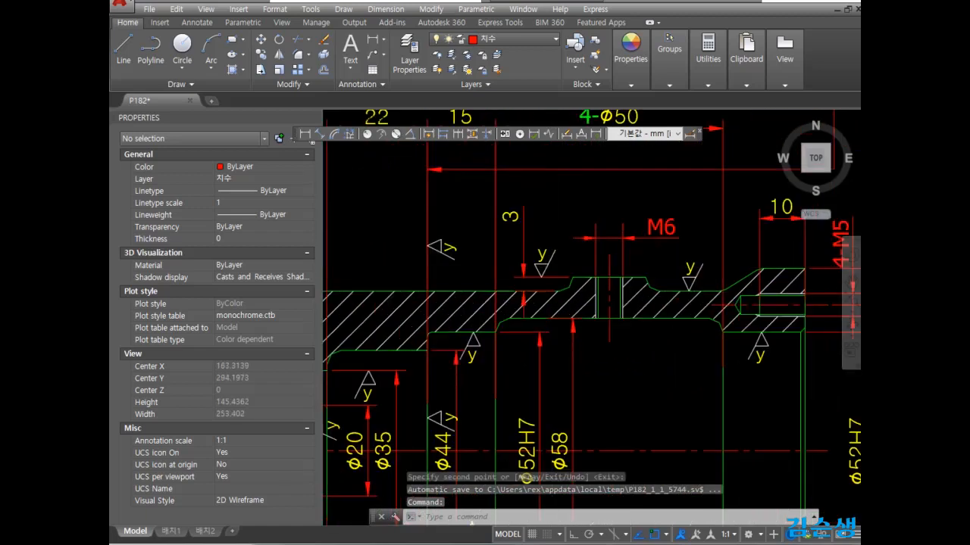
pyautogui.scroll(1, 567, 282)
pyautogui.click(559, 269)
pyautogui.click(525, 231)
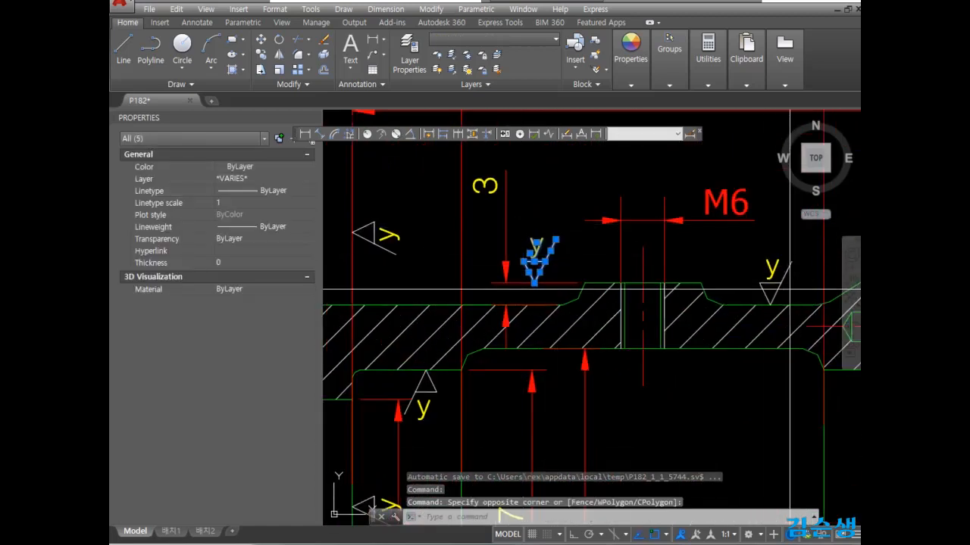
pyautogui.click(799, 290)
pyautogui.click(751, 265)
pyautogui.press('Delete')
# - Erase the left-pointing y surface finish symbol on the extension line above the housing, between the 22 and 15 dimensions
pyautogui.scroll(-2, 410, 295)
pyautogui.click(412, 275)
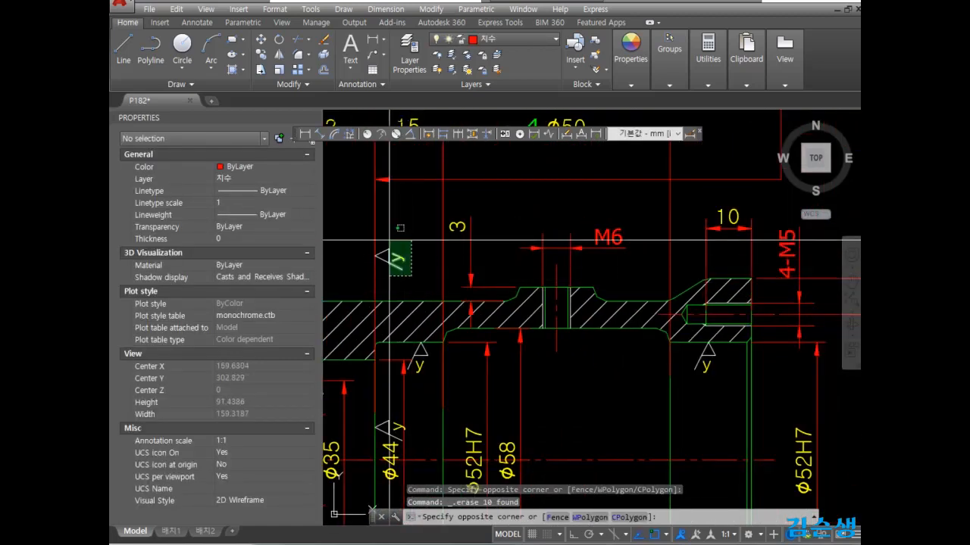
pyautogui.click(391, 242)
pyautogui.press('Delete')
pyautogui.click(401, 268)
pyautogui.click(384, 243)
pyautogui.press('Delete')
# - Erase the y surface finish symbol from the upper extension line of the housing's ø80 dimension
pyautogui.scroll(-4, 567, 349)
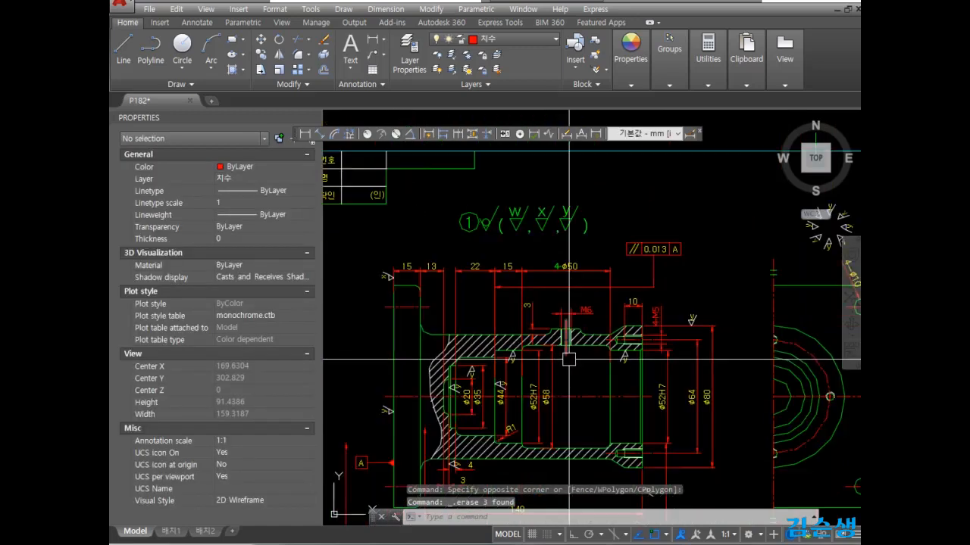
pyautogui.scroll(5, 613, 332)
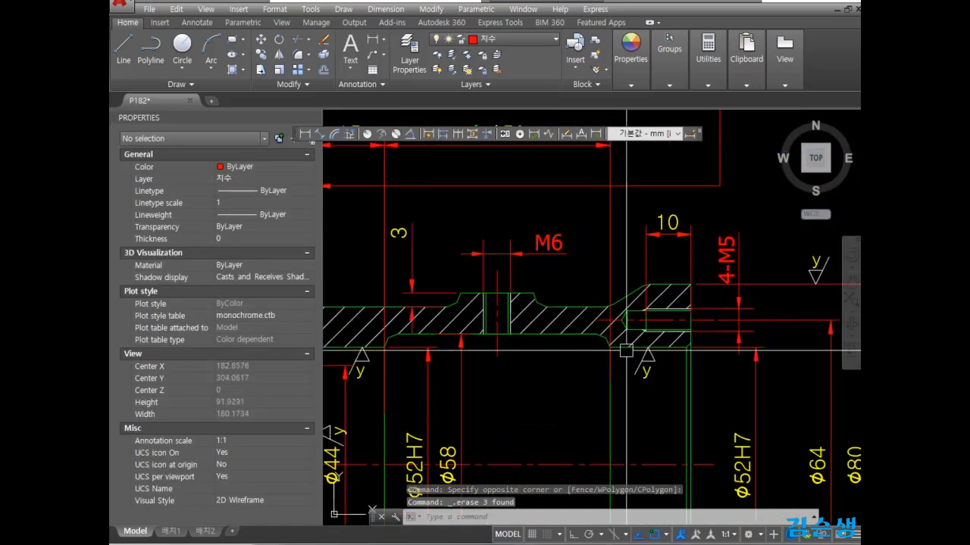
pyautogui.scroll(-2, 751, 283)
pyautogui.moveTo(751, 283); pyautogui.dragTo(687, 240)
pyautogui.scroll(-3, 616, 324)
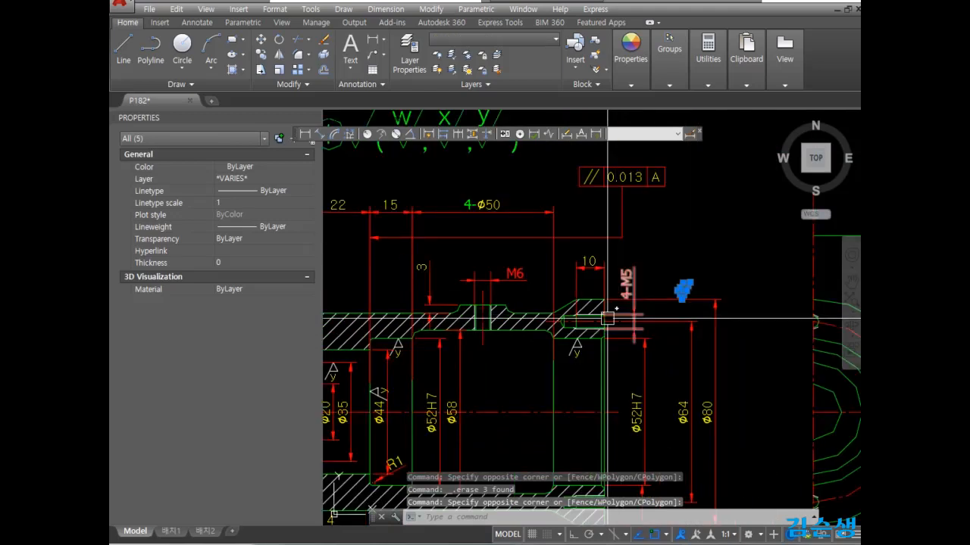
pyautogui.press('Delete')
# - Look over the housing section, the examinee block, the spur gear data table and the gear views to check the sheet
pyautogui.scroll(-3, 543, 360)
pyautogui.scroll(3, 647, 334)
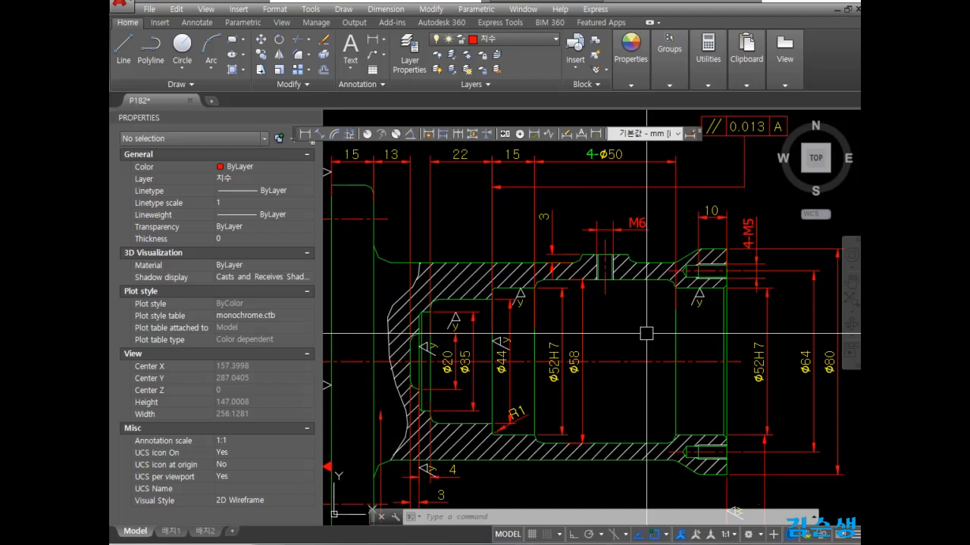
pyautogui.scroll(-3, 646, 333)
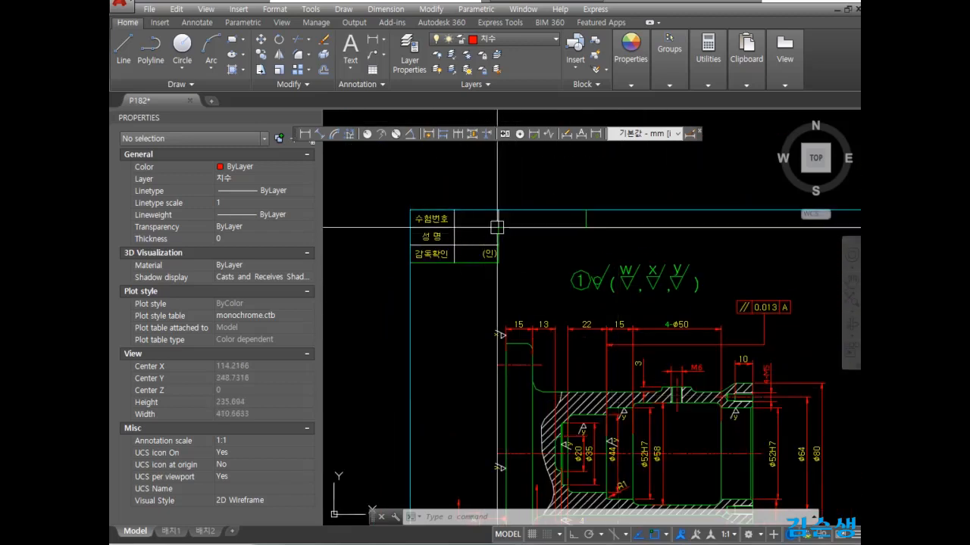
pyautogui.scroll(3, 468, 216)
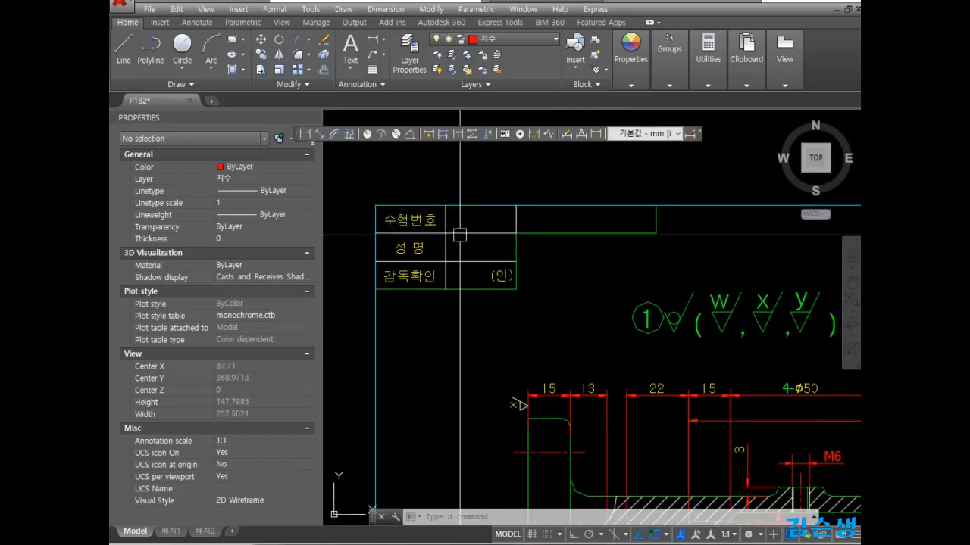
pyautogui.scroll(-6, 605, 271)
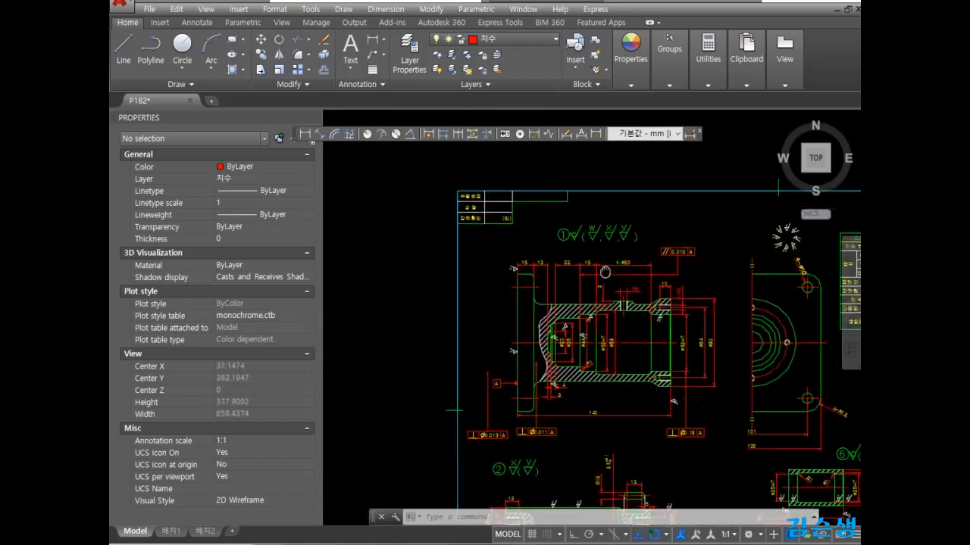
pyautogui.moveTo(605, 272); pyautogui.dragTo(386, 125, button='middle')
pyautogui.moveTo(535, 320)
pyautogui.mouseDown(button='middle')
pyautogui.moveTo(487, 320)
pyautogui.moveTo(671, 524)
pyautogui.mouseUp(button='middle')
pyautogui.scroll(2, 734, 433)
pyautogui.scroll(-1, 530, 316)
pyautogui.moveTo(712, 244); pyautogui.dragTo(572, 441, button='middle')
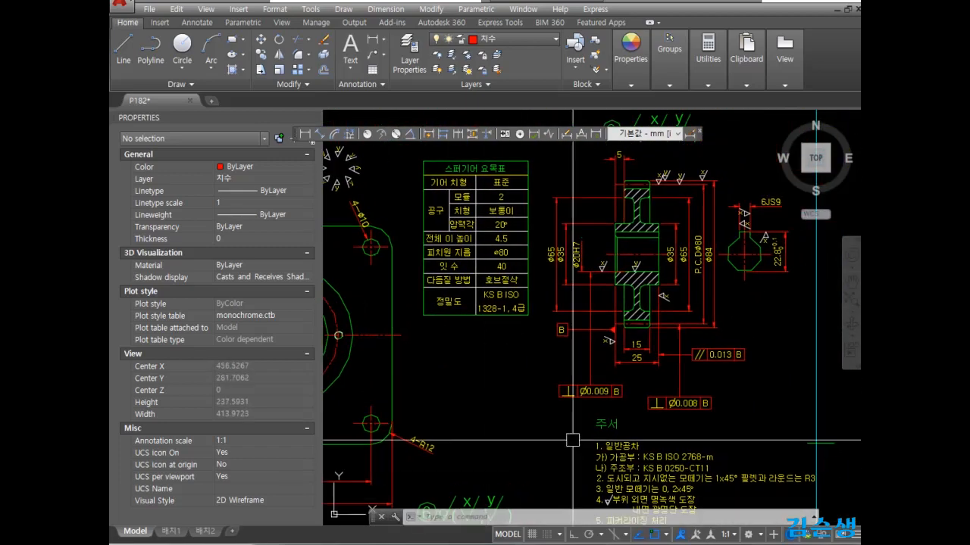
pyautogui.moveTo(623, 223); pyautogui.dragTo(614, 317, button='middle')
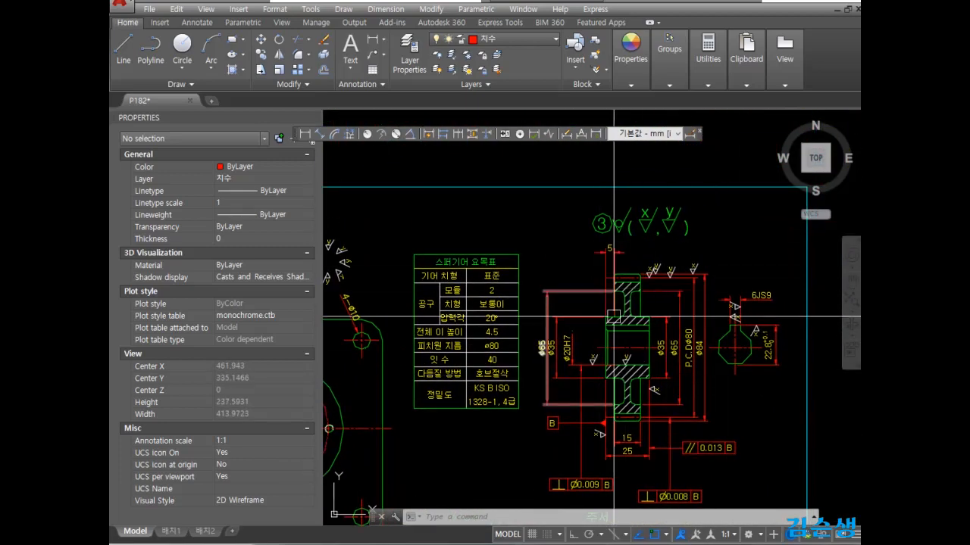
pyautogui.scroll(1, 689, 348)
pyautogui.scroll(-1, 448, 360)
pyautogui.moveTo(447, 364); pyautogui.dragTo(709, 321, button='middle')
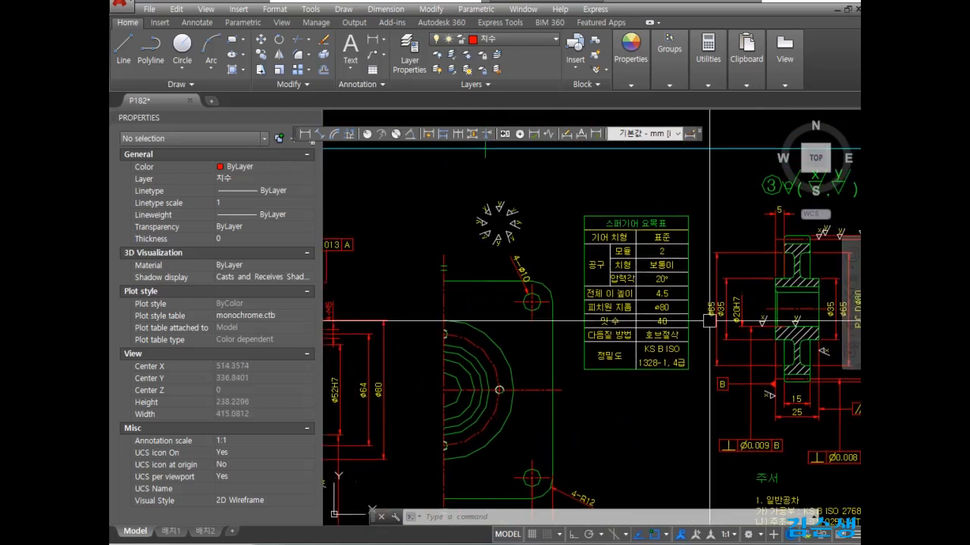
pyautogui.moveTo(485, 329); pyautogui.dragTo(723, 303, button='middle')
pyautogui.moveTo(656, 374); pyautogui.dragTo(760, 347, button='middle')
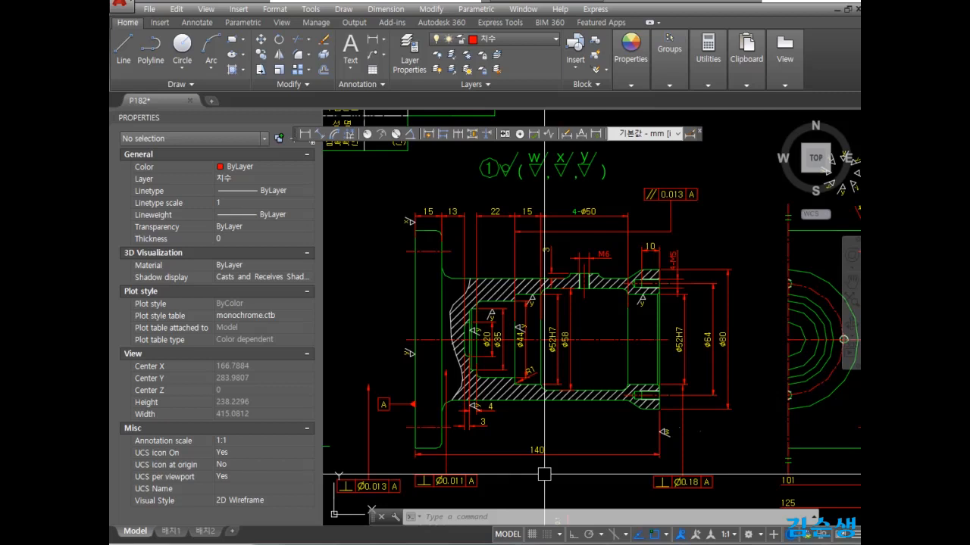
pyautogui.scroll(-2, 583, 444)
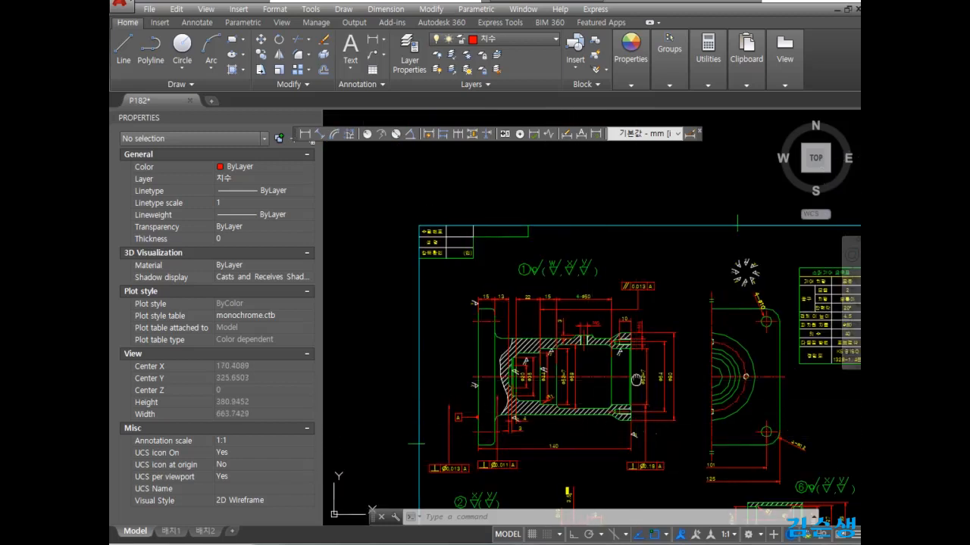
pyautogui.moveTo(660, 396); pyautogui.dragTo(537, 324, button='middle')
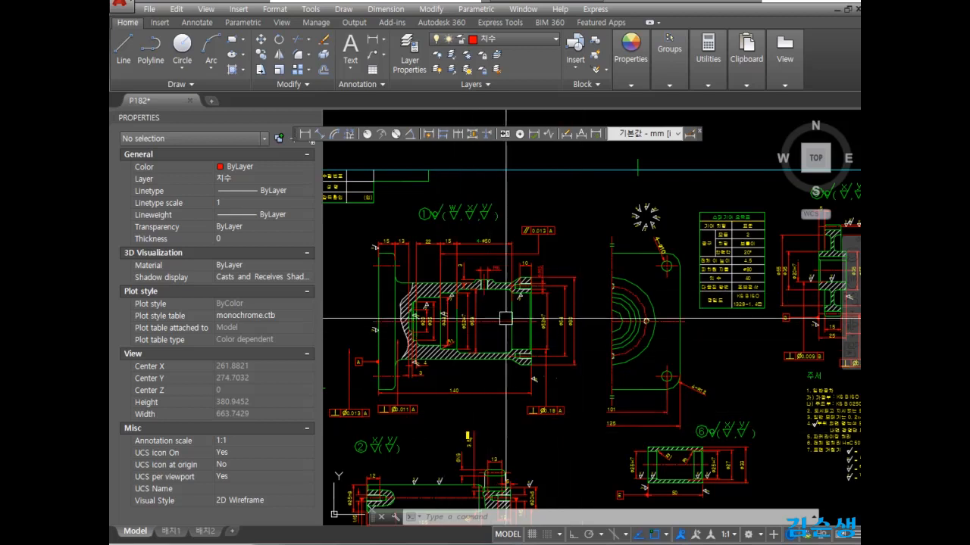
# - Try to rotate the housing's section view with its dimensions by 90° so that the flange sits at the bottom
pyautogui.scroll(3, 424, 356)
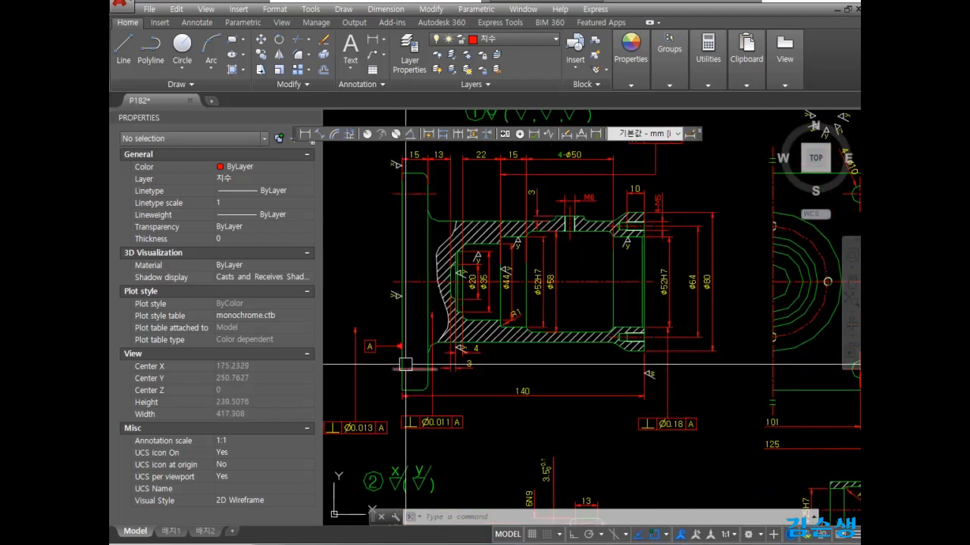
pyautogui.scroll(-3, 405, 365)
pyautogui.write('ro')
pyautogui.press('Return')
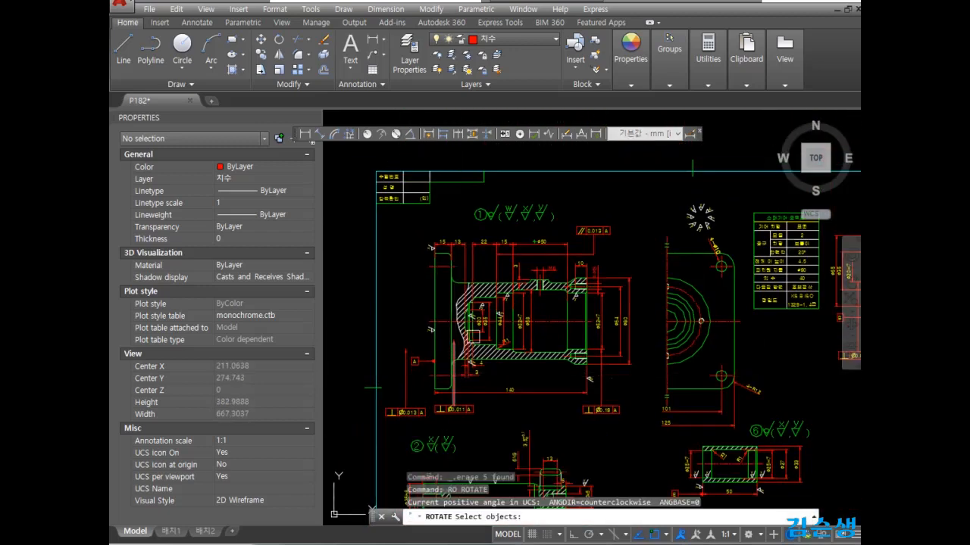
pyautogui.click(403, 227)
pyautogui.click(638, 415)
pyautogui.press('Return')
pyautogui.click(437, 349)
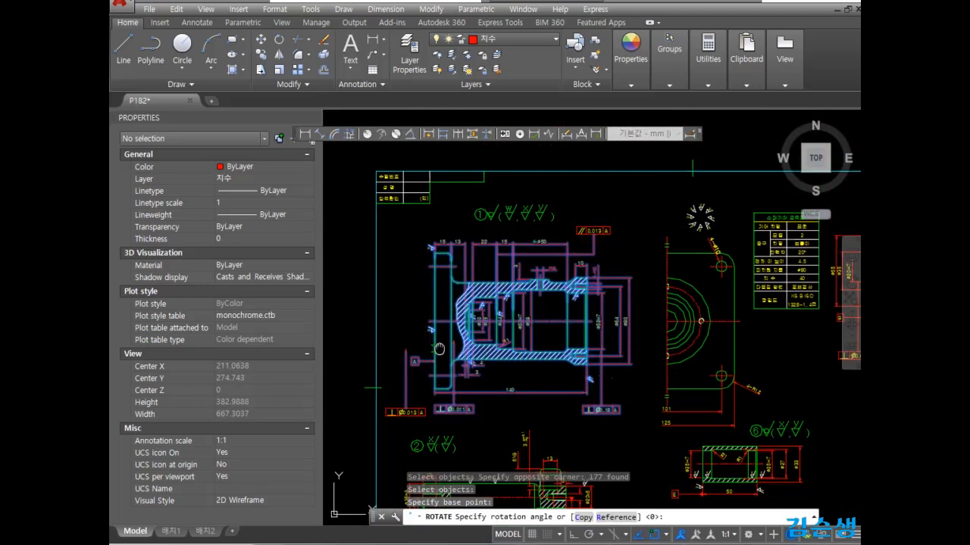
pyautogui.moveTo(439, 349); pyautogui.dragTo(680, 349, button='middle')
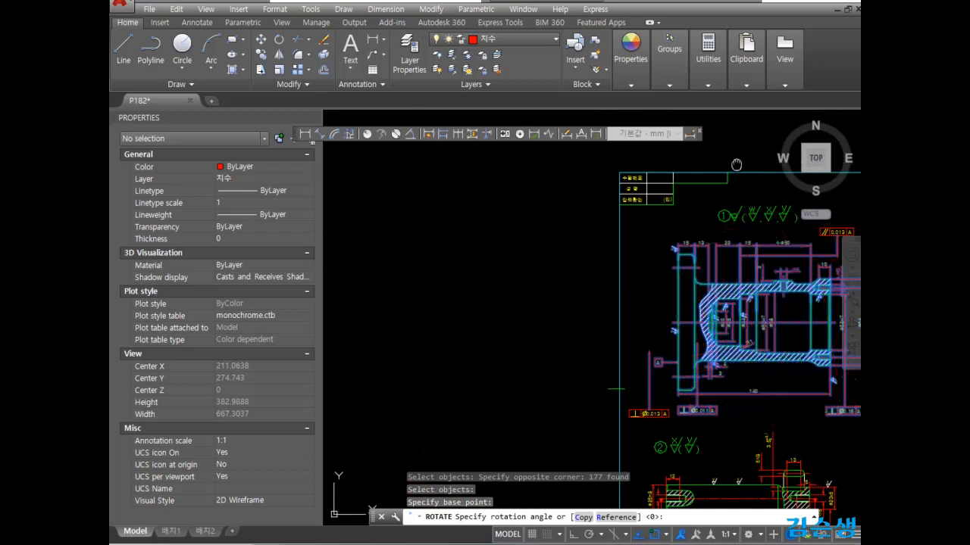
pyautogui.moveTo(780, 149); pyautogui.dragTo(719, 167, button='middle')
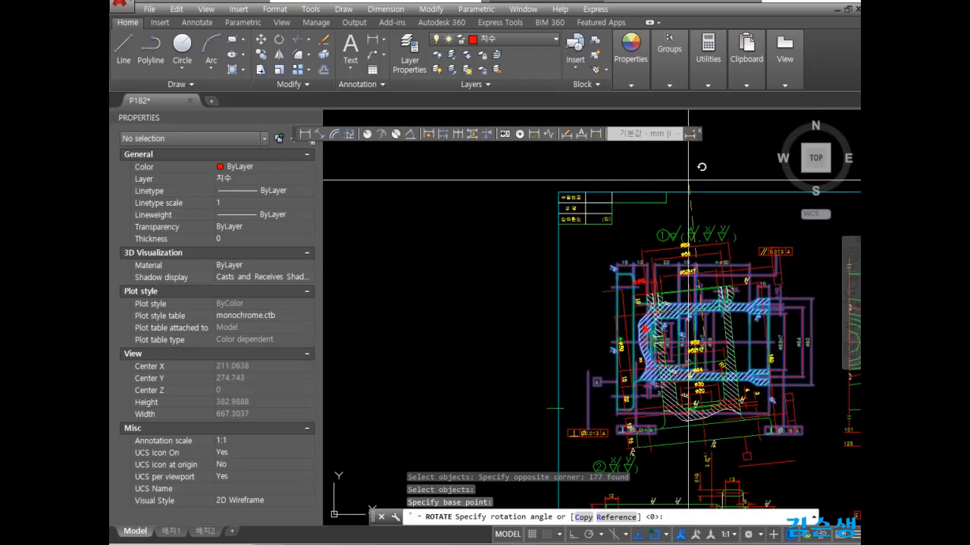
pyautogui.keyDown('shift'); pyautogui.click(697, 186); pyautogui.keyUp('shift')
pyautogui.moveTo(726, 375); pyautogui.dragTo(672, 320, button='middle')
pyautogui.scroll(2, 692, 359)
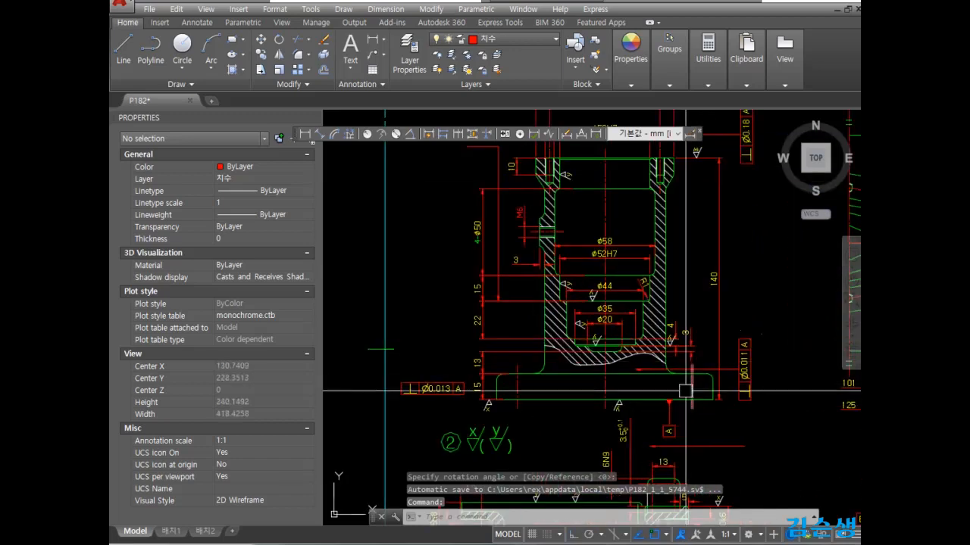
pyautogui.moveTo(685, 391); pyautogui.dragTo(689, 439, button='middle')
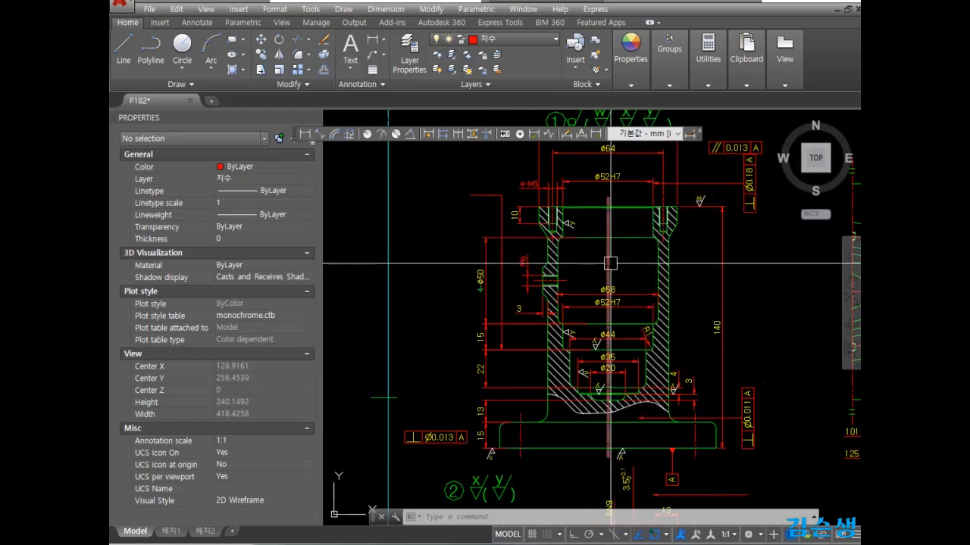
# - Try to rotate the upright housing section by another 180° with Ortho on so that the flange sits at the top
pyautogui.write('ro')
pyautogui.press('Return')
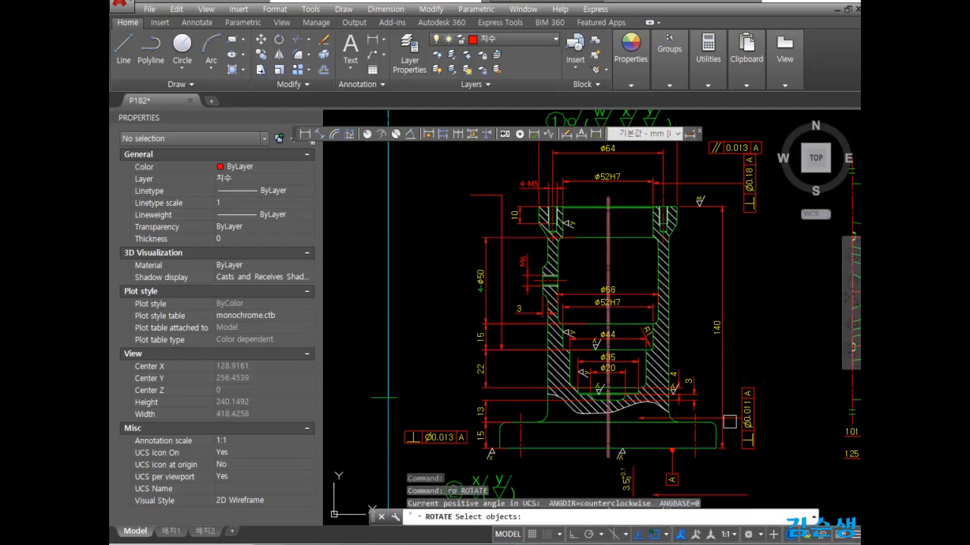
pyautogui.click(773, 471)
pyautogui.click(474, 189)
pyautogui.press('Return')
pyautogui.click(610, 262)
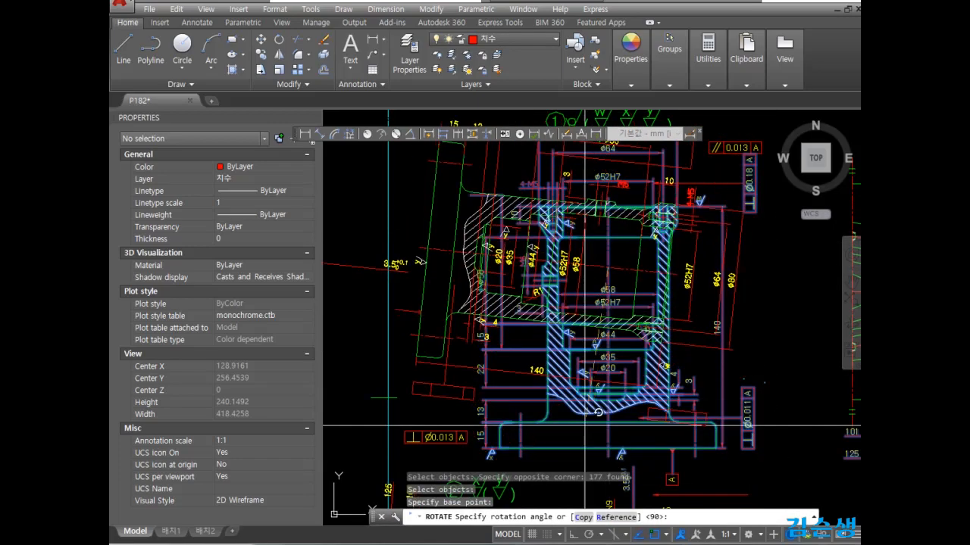
pyautogui.press('F8')
pyautogui.click(465, 276)
pyautogui.moveTo(512, 331); pyautogui.dragTo(500, 392, button='middle')
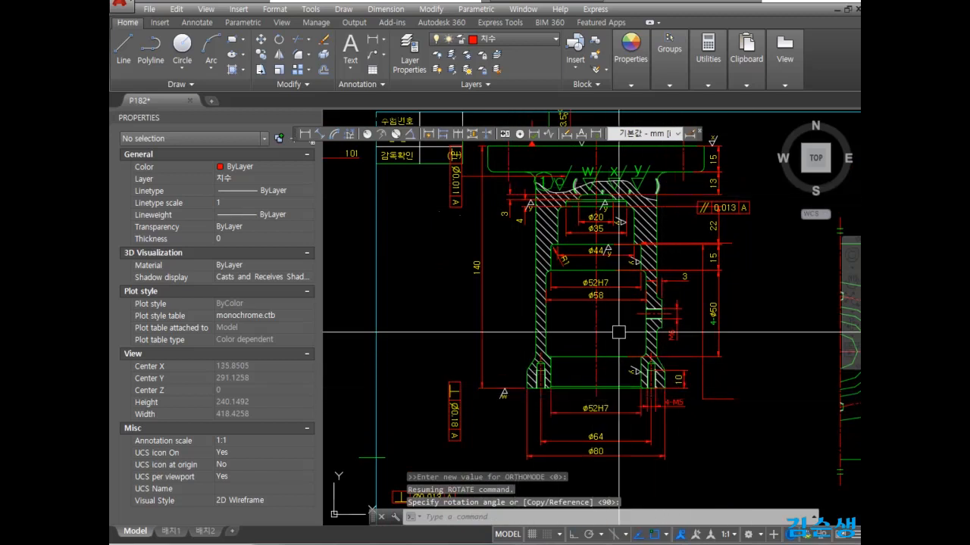
pyautogui.moveTo(544, 259); pyautogui.dragTo(546, 281, button='middle')
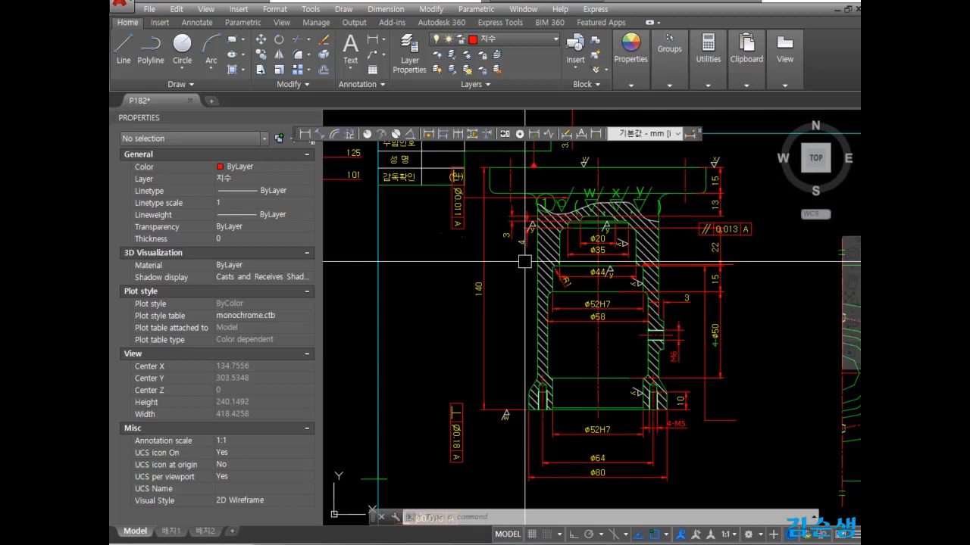
# - Undo both rotations of the housing section and the erasure of the y symbol at the ø80 dimension
pyautogui.hotkey('ctrl', 'z')
pyautogui.hotkey('ctrl', 'z')
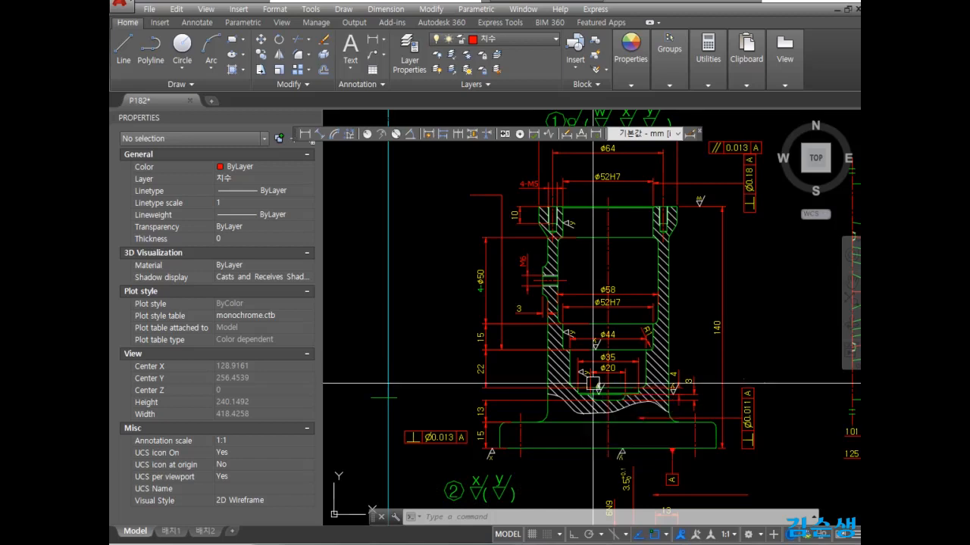
pyautogui.hotkey('ctrl', 'z')
pyautogui.hotkey('ctrl', 'z')
pyautogui.hotkey('ctrl', 'z')
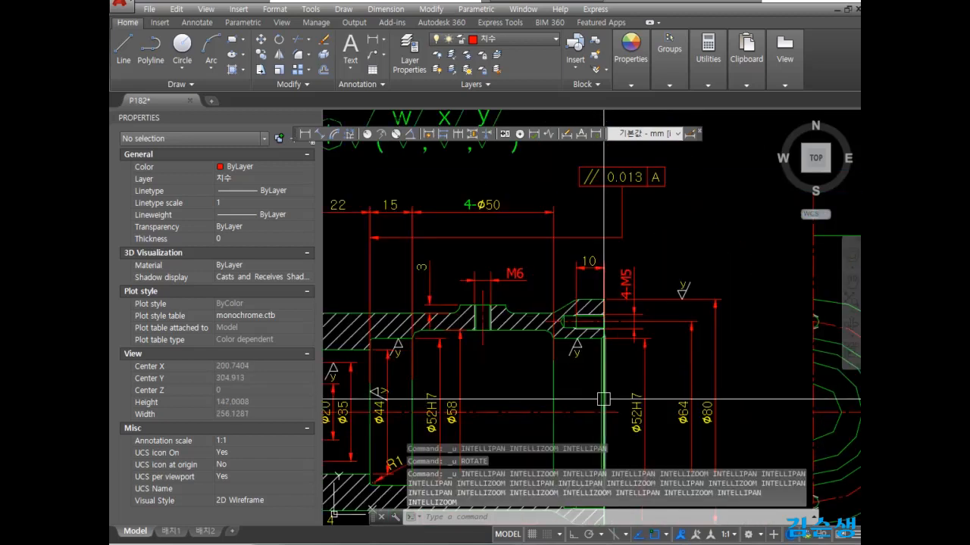
pyautogui.scroll(-1, 603, 397)
pyautogui.moveTo(602, 398); pyautogui.dragTo(696, 295, button='middle')
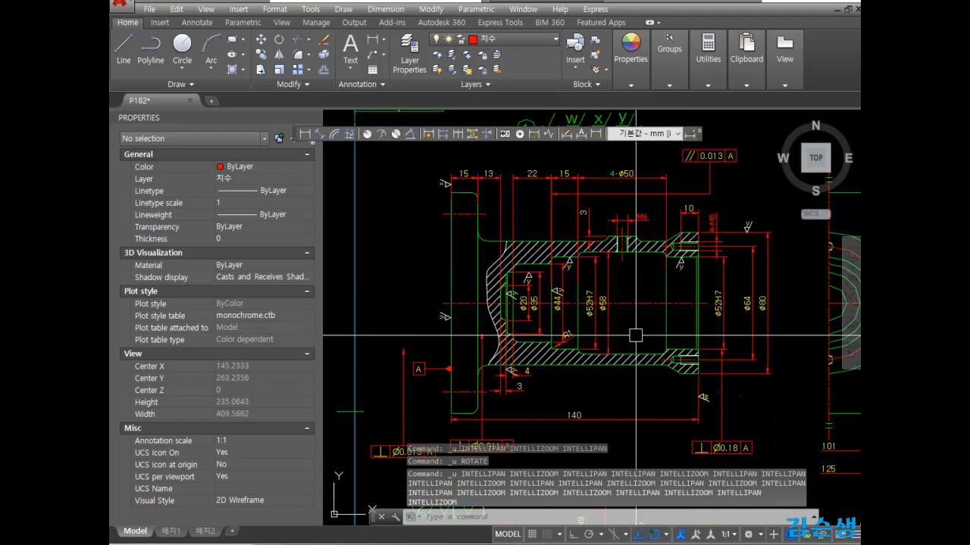